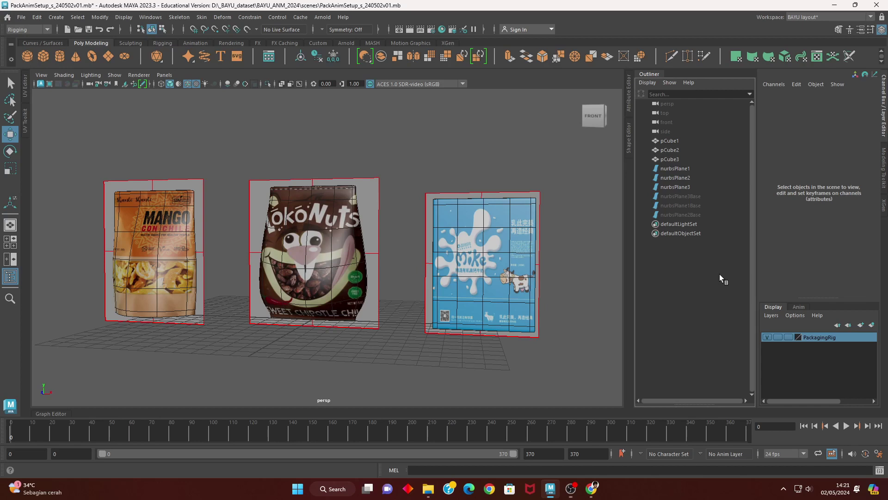
# - Re-angle the view on the packages and browse the Create menu to NURBS Primitives
pyautogui.keyDown('alt'); pyautogui.moveTo(402, 250); pyautogui.dragTo(382, 247); pyautogui.keyUp('alt')
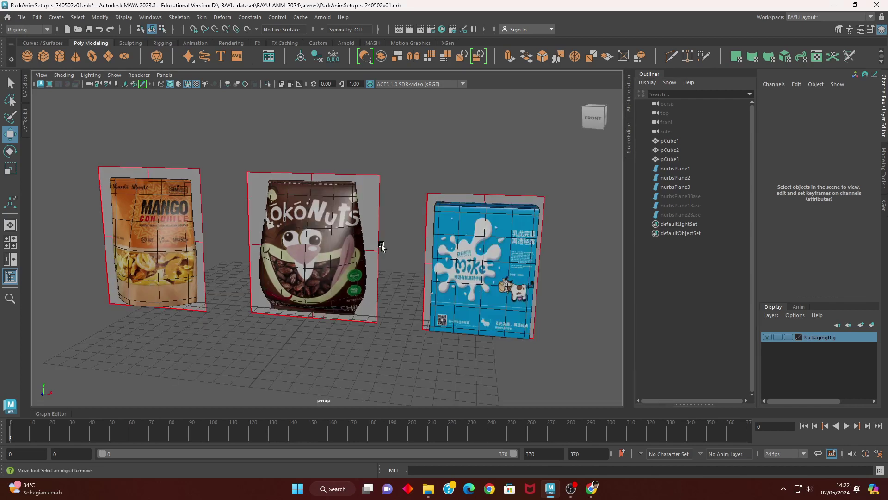
pyautogui.moveTo(340, 212)
pyautogui.keyDown('alt'); pyautogui.mouseDown(button='middle')
pyautogui.moveTo(314, 279)
pyautogui.moveTo(327, 268)
pyautogui.mouseUp(button='middle'); pyautogui.keyUp('alt')
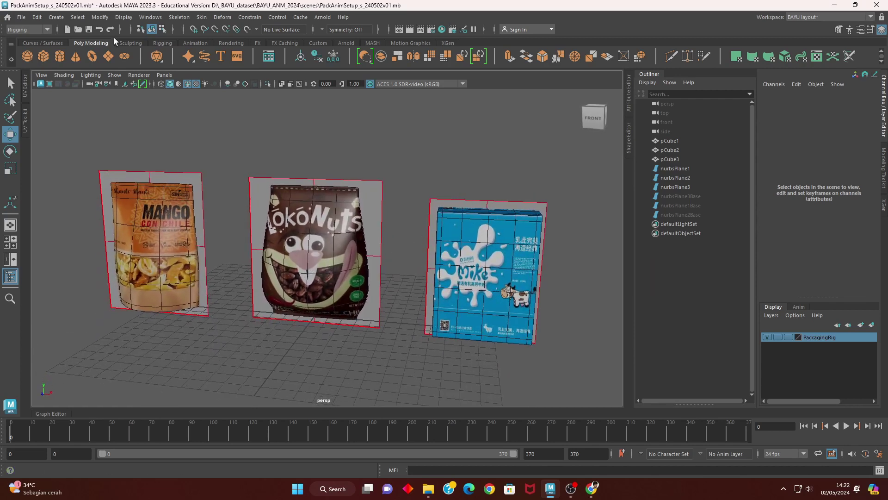
pyautogui.click(56, 16)
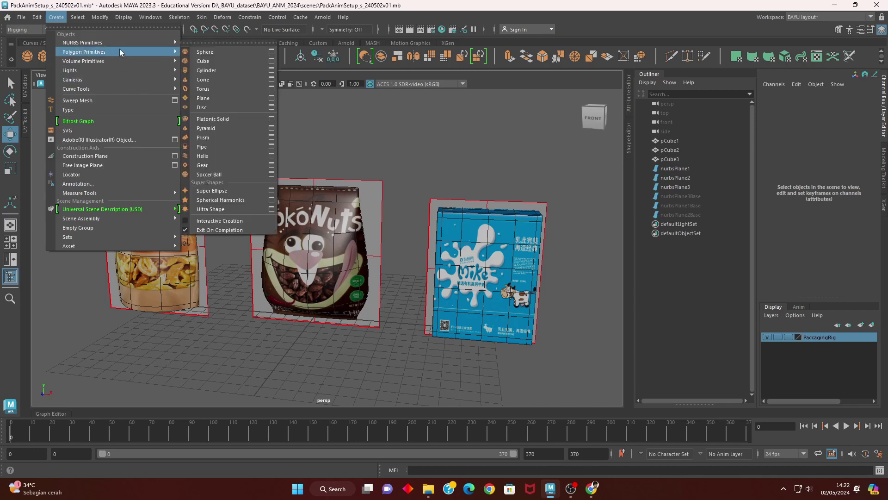
pyautogui.moveTo(82, 43)
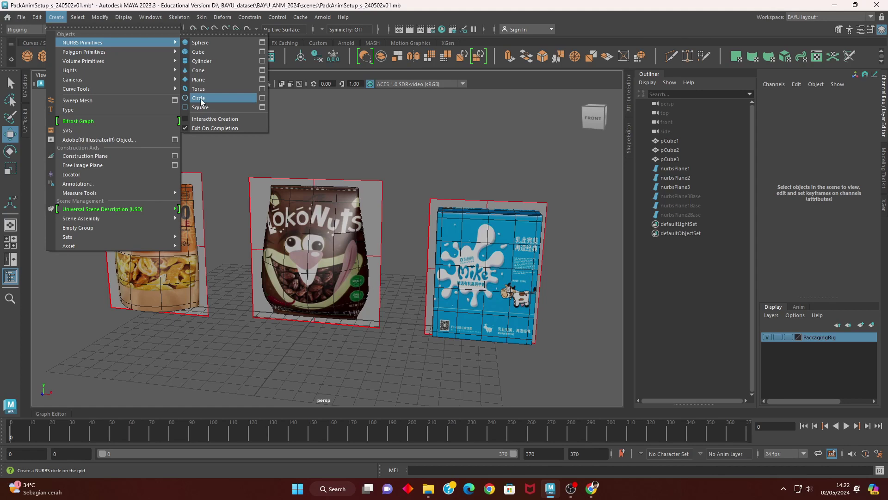
# - Create a NURBS circle, nurbsCircle1, with a radius of 5 under the KokoNuts bag
pyautogui.click(200, 98)
pyautogui.keyDown('alt'); pyautogui.moveTo(365, 342); pyautogui.dragTo(335, 350); pyautogui.keyUp('alt')
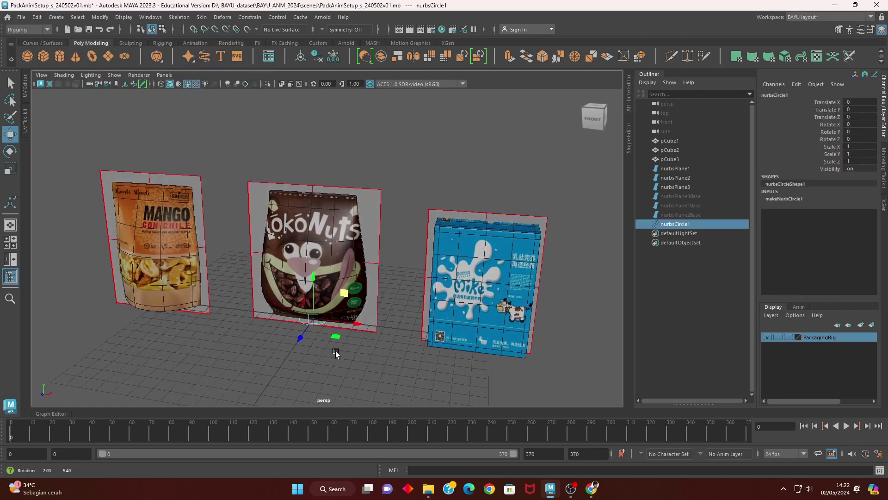
pyautogui.click(801, 201)
pyautogui.write('5')
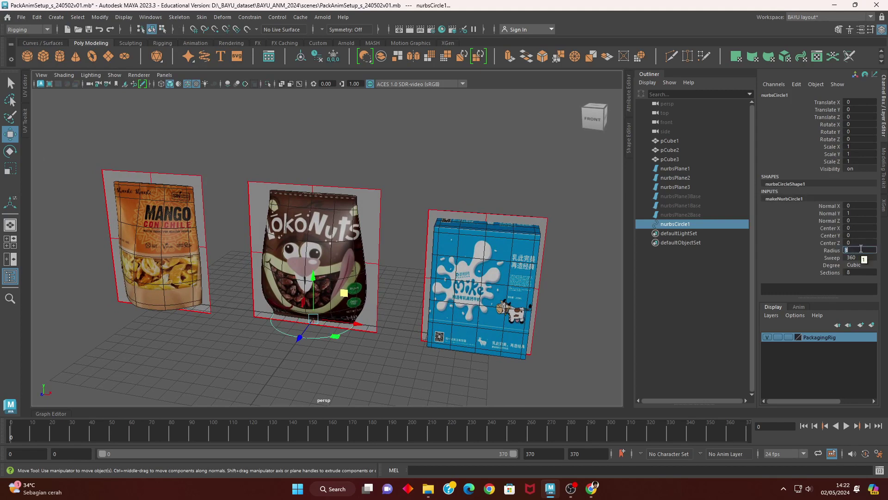
pyautogui.press('Return')
pyautogui.keyDown('alt'); pyautogui.moveTo(528, 376); pyautogui.dragTo(351, 352); pyautogui.keyUp('alt')
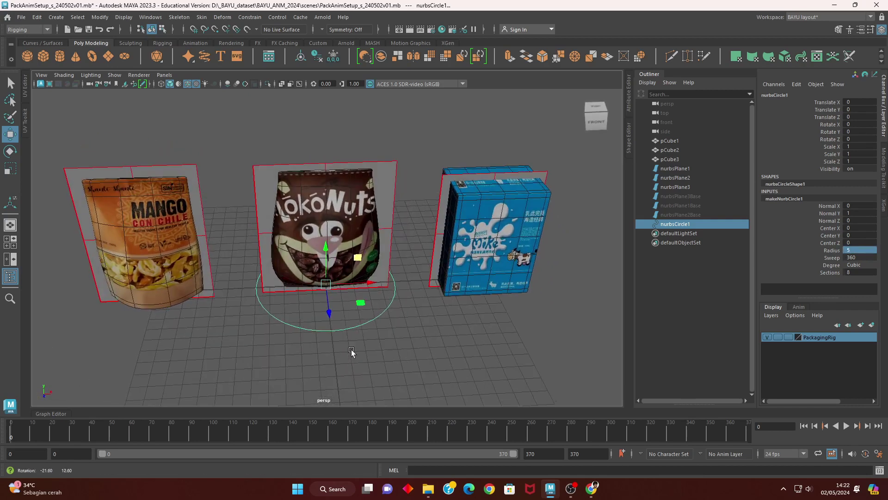
# - Show the viewport in wireframe and put the circle into Control Vertex editing
pyautogui.press('4')
pyautogui.rightClick(393, 329)
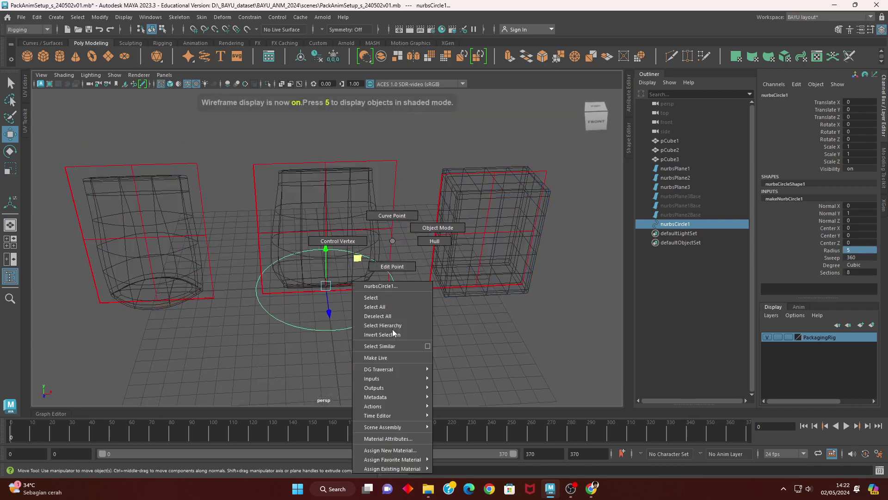
pyautogui.click(342, 243)
pyautogui.click(403, 281)
pyautogui.keyDown('alt'); pyautogui.moveTo(426, 301); pyautogui.dragTo(394, 292); pyautogui.keyUp('alt')
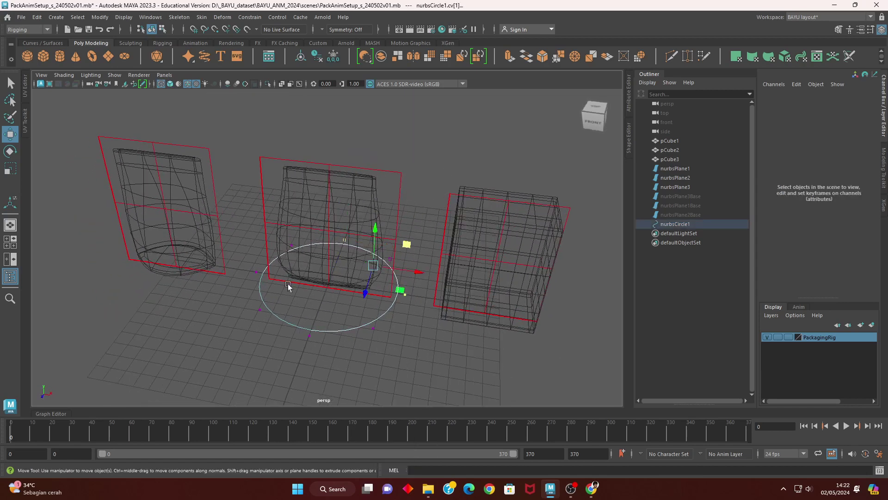
# - Rotate the circle's control vertices into a rounded-square shape
pyautogui.moveTo(264, 276); pyautogui.dragTo(264, 278)
pyautogui.keyDown('alt'); pyautogui.moveTo(282, 292); pyautogui.dragTo(420, 296, button='right'); pyautogui.keyUp('alt')
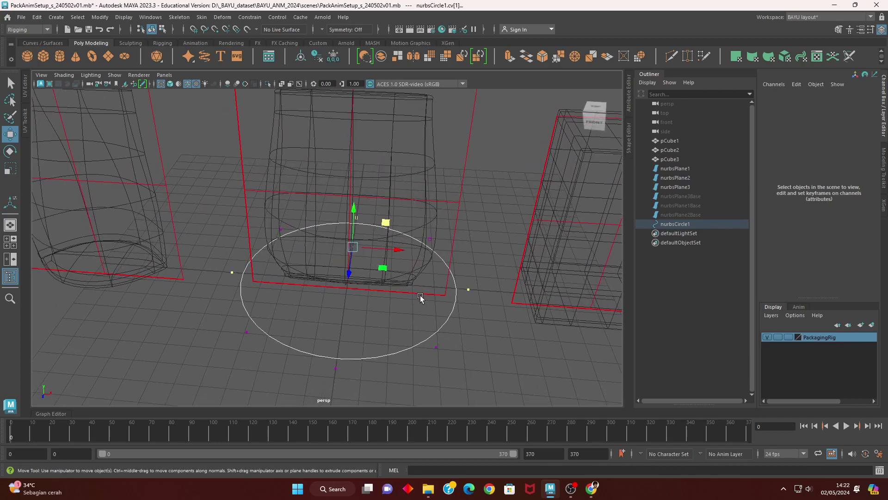
pyautogui.press('e')
pyautogui.moveTo(421, 295)
pyautogui.keyDown('alt'); pyautogui.mouseDown()
pyautogui.moveTo(374, 337)
pyautogui.moveTo(338, 337)
pyautogui.moveTo(368, 340)
pyautogui.moveTo(376, 301)
pyautogui.mouseUp(); pyautogui.keyUp('alt')
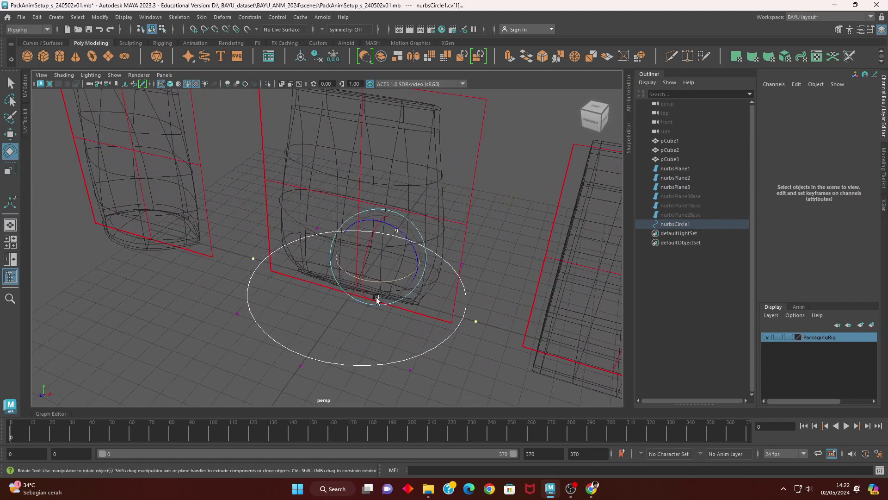
pyautogui.moveTo(380, 270)
pyautogui.keyDown('alt'); pyautogui.mouseDown()
pyautogui.moveTo(426, 303)
pyautogui.moveTo(468, 317)
pyautogui.moveTo(410, 354)
pyautogui.mouseUp(); pyautogui.keyUp('alt')
pyautogui.keyDown('alt'); pyautogui.moveTo(384, 383); pyautogui.dragTo(396, 363); pyautogui.keyUp('alt')
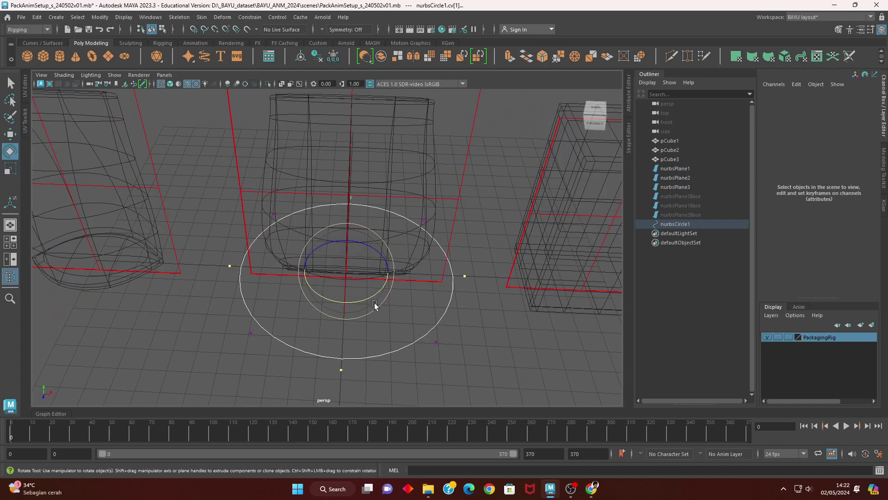
pyautogui.moveTo(367, 296)
pyautogui.mouseDown()
pyautogui.moveTo(341, 294)
pyautogui.moveTo(422, 321)
pyautogui.moveTo(417, 358)
pyautogui.moveTo(501, 332)
pyautogui.moveTo(469, 326)
pyautogui.mouseUp()
# - Scale the curve's points wider to hug the bag's base, then return to Object Mode
pyautogui.moveTo(410, 260); pyautogui.dragTo(361, 338)
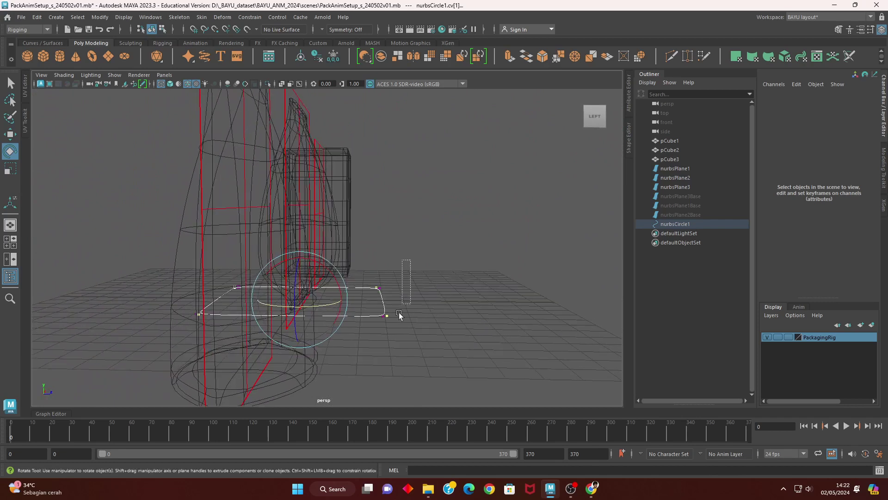
pyautogui.keyDown('shift'); pyautogui.moveTo(257, 330); pyautogui.dragTo(258, 330); pyautogui.keyUp('shift')
pyautogui.keyDown('alt'); pyautogui.moveTo(258, 330); pyautogui.dragTo(289, 351); pyautogui.keyUp('alt')
pyautogui.press('r')
pyautogui.moveTo(325, 293)
pyautogui.mouseDown(button='middle')
pyautogui.moveTo(340, 287)
pyautogui.moveTo(329, 287)
pyautogui.mouseUp(button='middle')
pyautogui.moveTo(330, 287)
pyautogui.keyDown('alt'); pyautogui.mouseDown()
pyautogui.moveTo(345, 325)
pyautogui.moveTo(298, 333)
pyautogui.moveTo(345, 338)
pyautogui.moveTo(356, 367)
pyautogui.moveTo(357, 355)
pyautogui.mouseUp(); pyautogui.keyUp('alt')
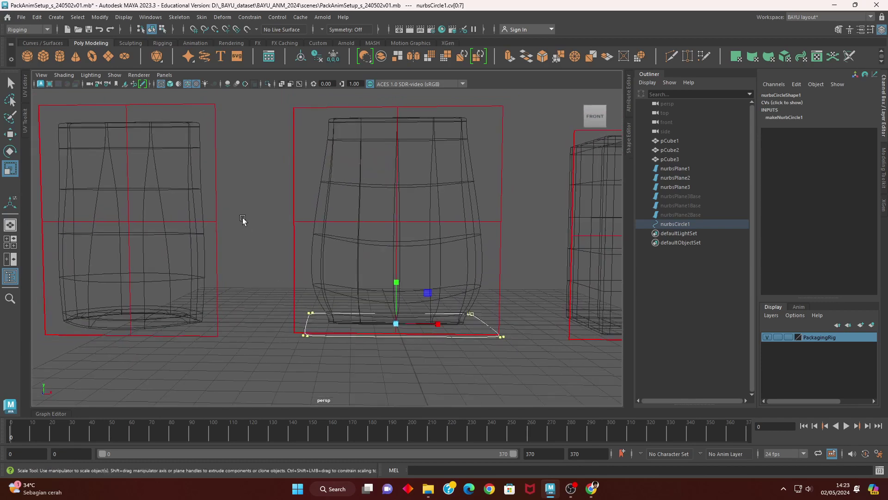
pyautogui.moveTo(242, 220); pyautogui.dragTo(303, 193, button='right')
pyautogui.keyDown('alt'); pyautogui.moveTo(303, 192); pyautogui.dragTo(385, 323); pyautogui.keyUp('alt')
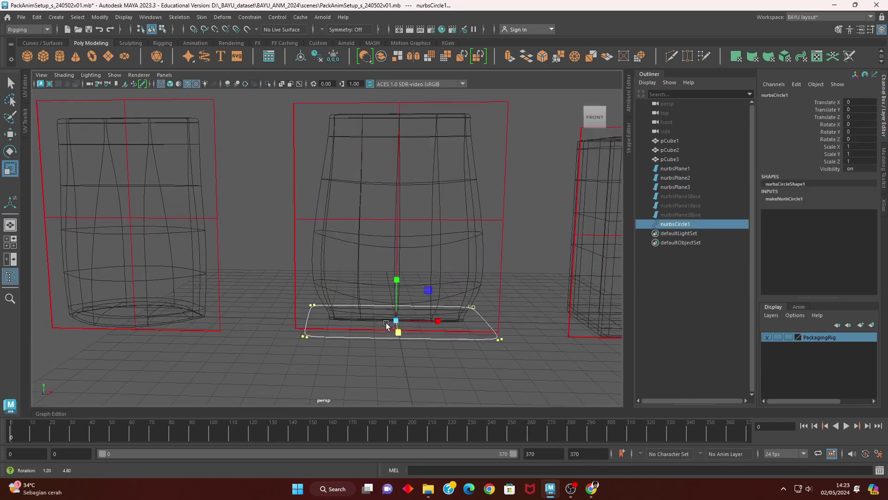
# - Give the curve a yellow wireframe colour and raise it to Translate Y 4.358
pyautogui.click(329, 347)
pyautogui.click(328, 339)
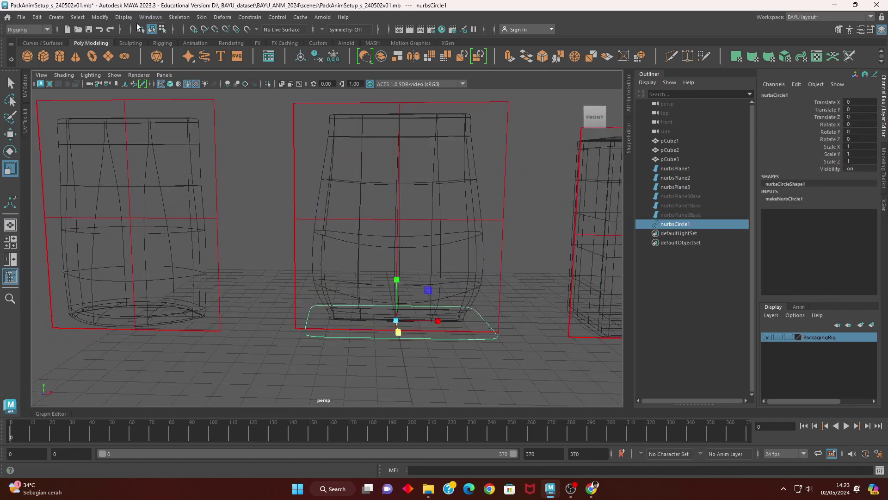
pyautogui.click(123, 17)
pyautogui.click(150, 108)
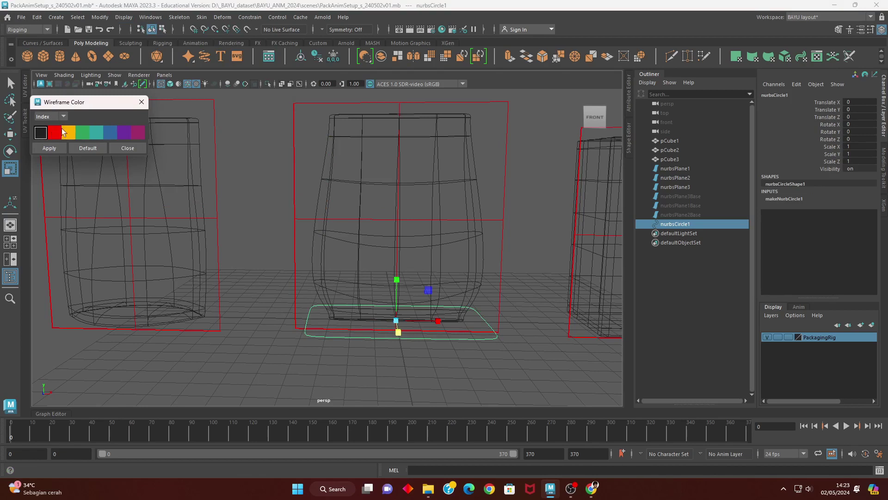
pyautogui.click(55, 149)
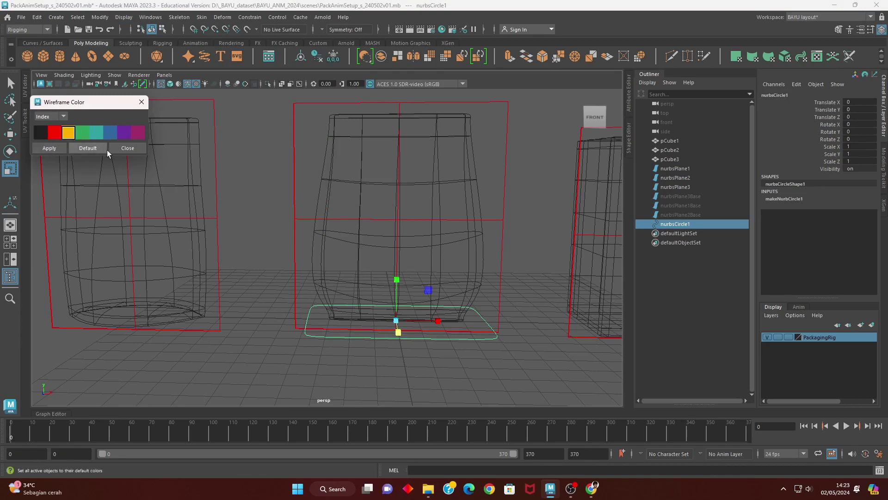
pyautogui.click(139, 149)
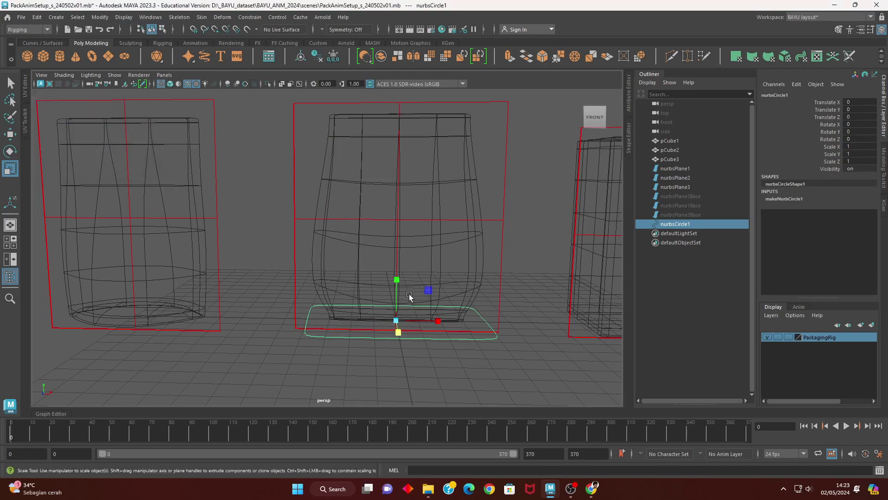
pyautogui.press('w')
pyautogui.moveTo(397, 289)
pyautogui.mouseDown()
pyautogui.moveTo(398, 189)
pyautogui.moveTo(355, 272)
pyautogui.moveTo(326, 264)
pyautogui.mouseUp()
# - Turn on Symmetry Object X and move the curve's side control vertices outward along X
pyautogui.moveTo(254, 180); pyautogui.dragTo(205, 181, button='right')
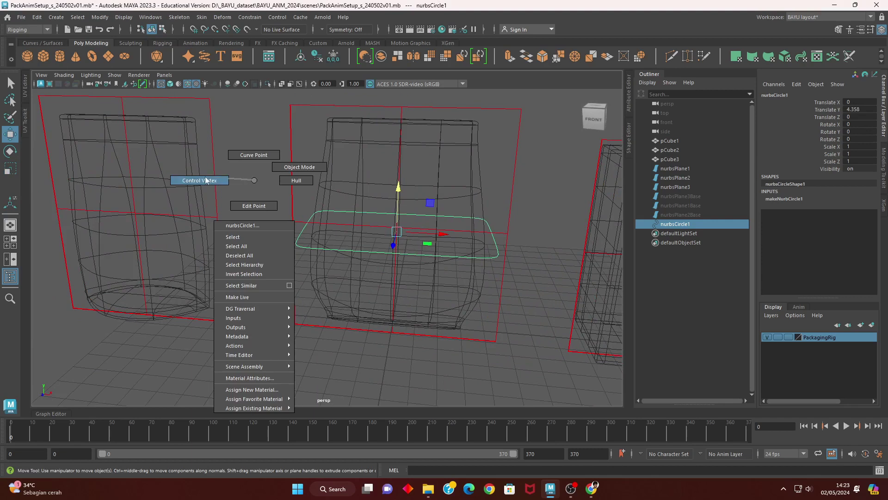
pyautogui.moveTo(232, 171)
pyautogui.mouseDown()
pyautogui.moveTo(364, 276)
pyautogui.moveTo(374, 75)
pyautogui.mouseUp()
pyautogui.click(343, 29)
pyautogui.click(332, 43)
pyautogui.keyDown('alt'); pyautogui.moveTo(370, 162); pyautogui.dragTo(408, 211); pyautogui.keyUp('alt')
pyautogui.click(299, 250)
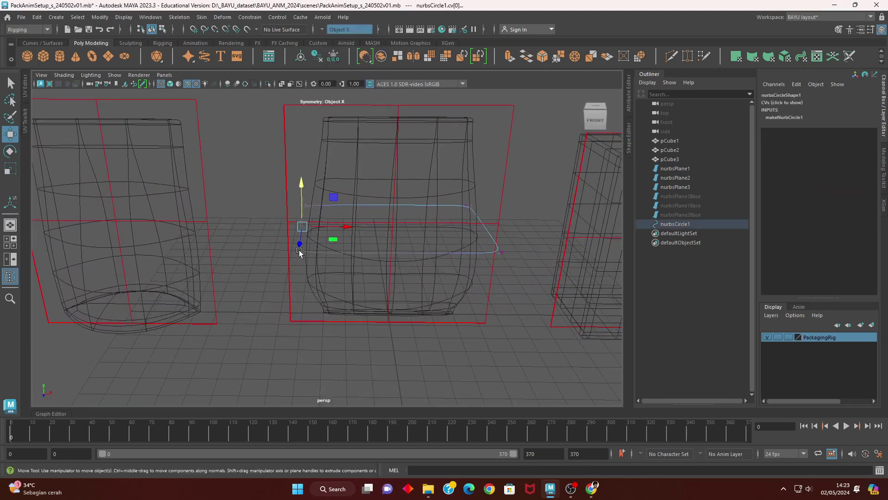
pyautogui.click(266, 188)
pyautogui.moveTo(263, 182)
pyautogui.mouseDown()
pyautogui.moveTo(321, 253)
pyautogui.moveTo(339, 227)
pyautogui.mouseUp()
pyautogui.moveTo(533, 264)
pyautogui.keyDown('alt'); pyautogui.mouseDown()
pyautogui.moveTo(532, 276)
pyautogui.moveTo(407, 260)
pyautogui.mouseUp(); pyautogui.keyUp('alt')
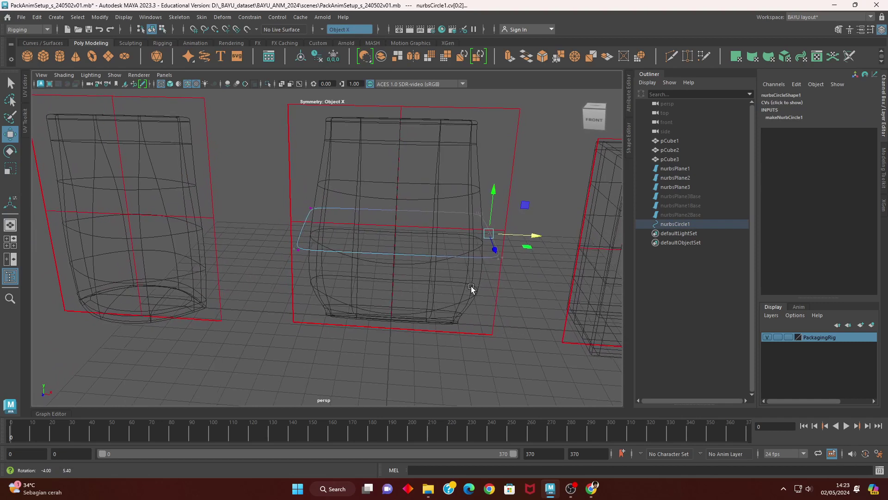
pyautogui.moveTo(271, 177)
pyautogui.mouseDown()
pyautogui.moveTo(356, 283)
pyautogui.moveTo(331, 303)
pyautogui.mouseUp()
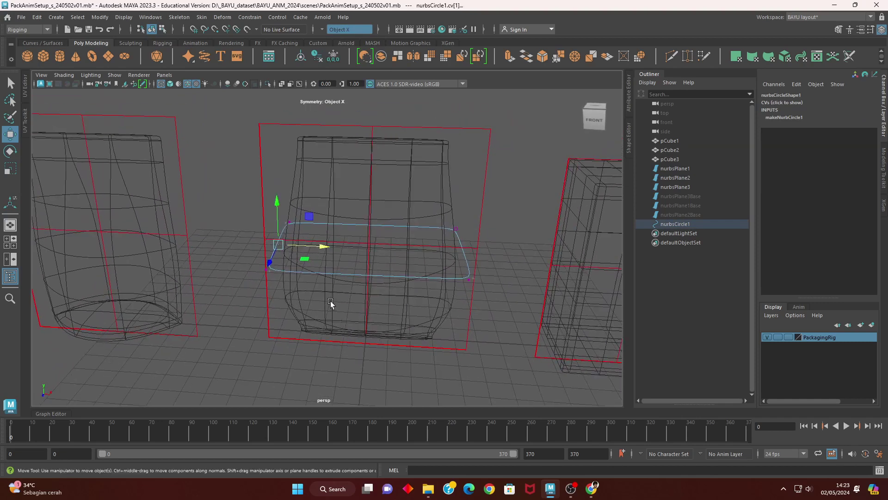
# - Turn symmetry off, scale both sides' points wider in X, and return to Object Mode
pyautogui.click(318, 29)
pyautogui.moveTo(514, 183); pyautogui.dragTo(454, 303)
pyautogui.moveTo(256, 193)
pyautogui.keyDown('shift'); pyautogui.mouseDown()
pyautogui.moveTo(315, 292)
pyautogui.moveTo(368, 273)
pyautogui.moveTo(357, 285)
pyautogui.moveTo(359, 276)
pyautogui.mouseUp(); pyautogui.keyUp('shift')
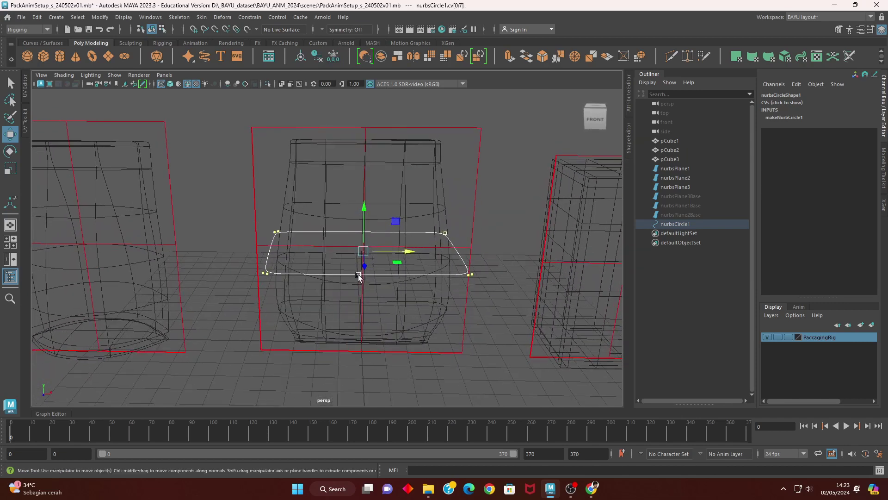
pyautogui.press('r')
pyautogui.moveTo(406, 257); pyautogui.dragTo(409, 258)
pyautogui.keyDown('alt'); pyautogui.moveTo(448, 309); pyautogui.dragTo(460, 207); pyautogui.keyUp('alt')
pyautogui.moveTo(486, 148); pyautogui.dragTo(537, 124, button='right')
pyautogui.keyDown('alt'); pyautogui.moveTo(505, 230); pyautogui.dragTo(442, 282); pyautogui.keyUp('alt')
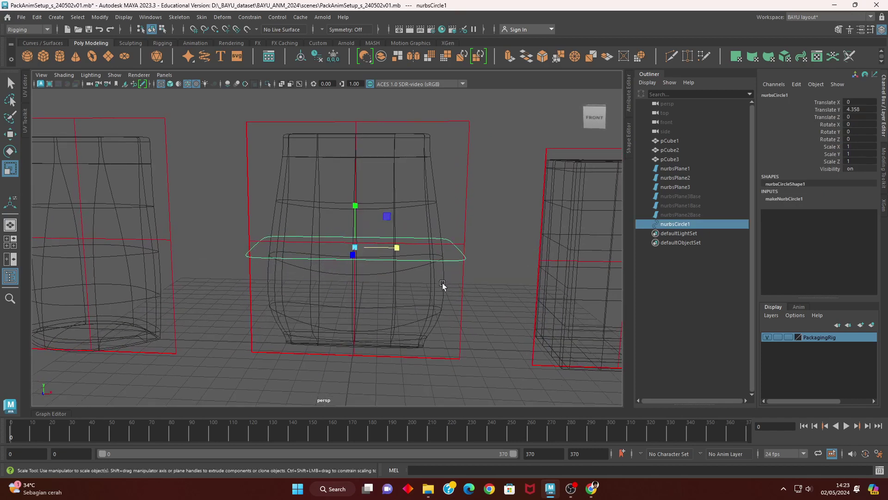
# - Duplicate the curve as nurbsCircle2 down to the bag's base at Translate Y -0.005
pyautogui.press('w')
pyautogui.keyDown('alt'); pyautogui.moveTo(371, 262); pyautogui.dragTo(387, 204, button='middle'); pyautogui.keyUp('alt')
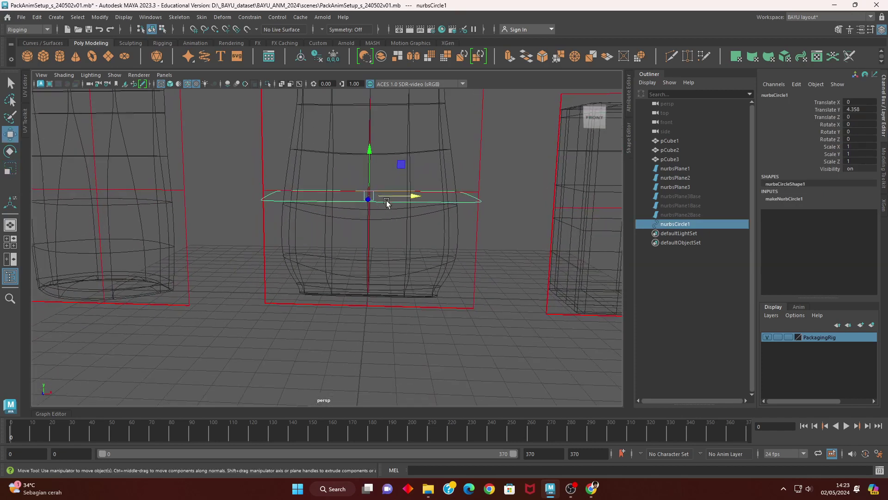
pyautogui.moveTo(377, 161); pyautogui.dragTo(361, 262)
pyautogui.hotkey('ctrl', 'z')
pyautogui.keyDown('alt'); pyautogui.moveTo(327, 303); pyautogui.dragTo(342, 289); pyautogui.keyUp('alt')
pyautogui.moveTo(366, 166)
pyautogui.keyDown('shift'); pyautogui.mouseDown()
pyautogui.moveTo(367, 267)
pyautogui.moveTo(387, 325)
pyautogui.moveTo(368, 286)
pyautogui.mouseUp(); pyautogui.keyUp('shift')
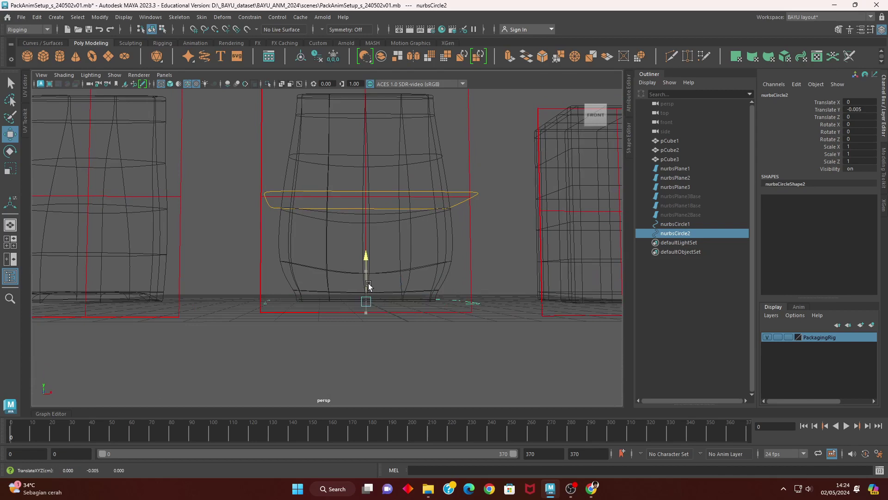
# - Shrink nurbsCircle2 into a small rounded square and move it to Translate X 1.543
pyautogui.moveTo(388, 331)
pyautogui.keyDown('alt'); pyautogui.mouseDown()
pyautogui.moveTo(383, 392)
pyautogui.moveTo(399, 353)
pyautogui.moveTo(472, 331)
pyautogui.mouseUp(); pyautogui.keyUp('alt')
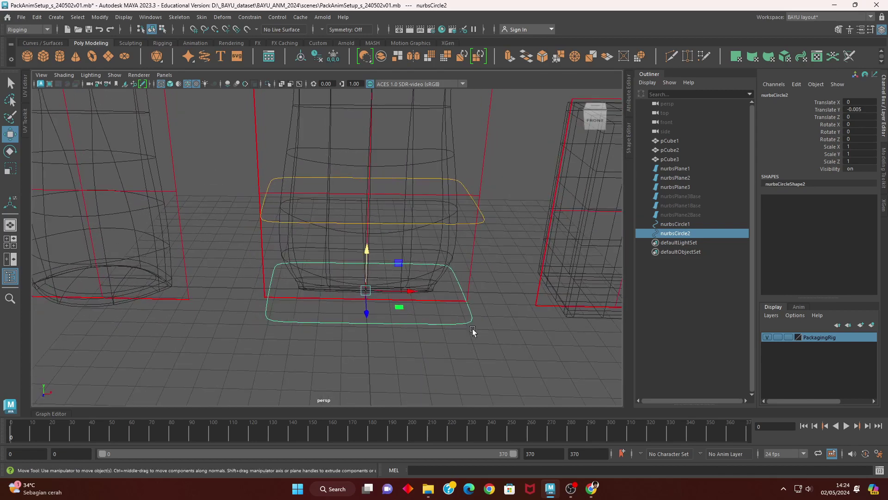
pyautogui.rightClick(471, 323)
pyautogui.click(426, 241)
pyautogui.moveTo(504, 217); pyautogui.dragTo(238, 376)
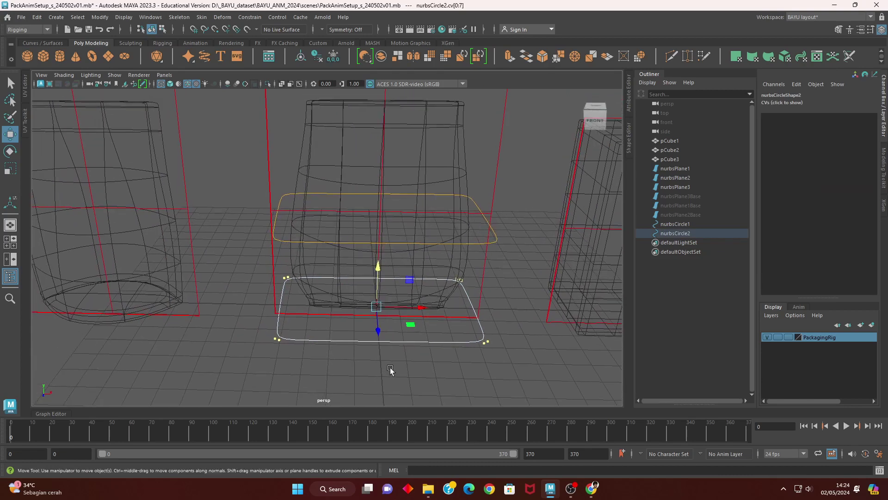
pyautogui.press('r')
pyautogui.moveTo(421, 307)
pyautogui.mouseDown()
pyautogui.moveTo(396, 309)
pyautogui.moveTo(324, 361)
pyautogui.mouseUp()
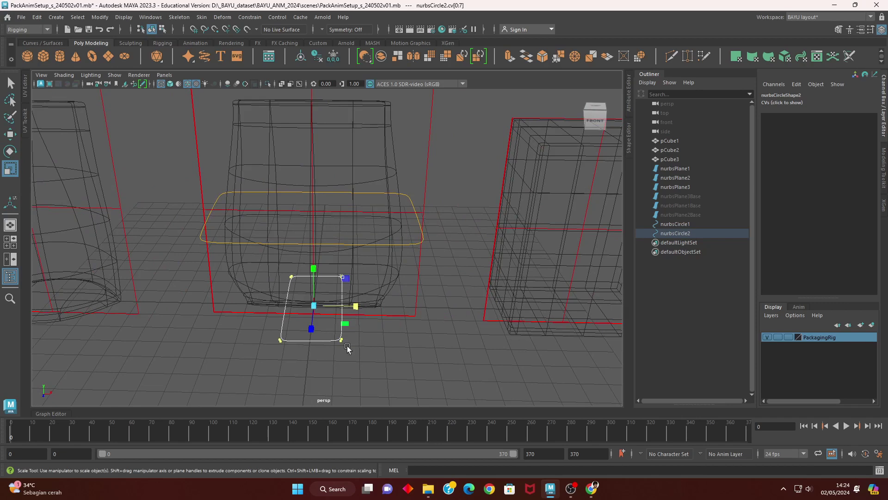
pyautogui.press('w')
pyautogui.moveTo(477, 211); pyautogui.dragTo(526, 198, button='right')
pyautogui.moveTo(368, 317)
pyautogui.keyDown('alt'); pyautogui.mouseDown()
pyautogui.moveTo(359, 302)
pyautogui.moveTo(393, 310)
pyautogui.moveTo(384, 286)
pyautogui.mouseUp(); pyautogui.keyUp('alt')
# - Reselect the front-right base control and switch the menu set to Modeling
pyautogui.moveTo(287, 287)
pyautogui.keyDown('alt'); pyautogui.mouseDown()
pyautogui.moveTo(307, 303)
pyautogui.moveTo(354, 309)
pyautogui.mouseUp(); pyautogui.keyUp('alt')
pyautogui.moveTo(451, 191); pyautogui.dragTo(465, 178, button='right')
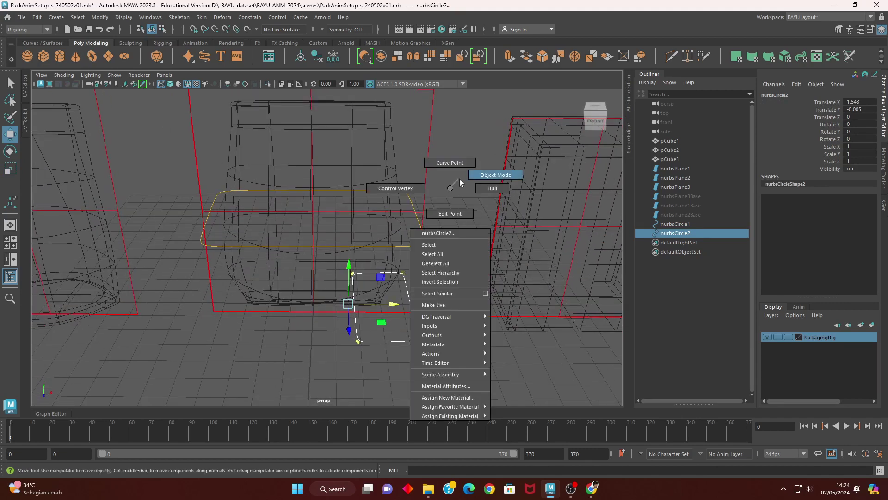
pyautogui.click(443, 319)
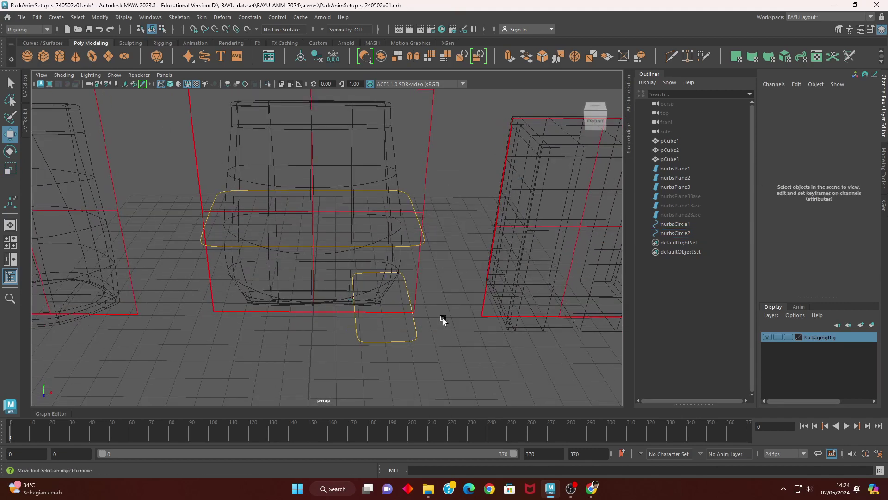
pyautogui.click(396, 334)
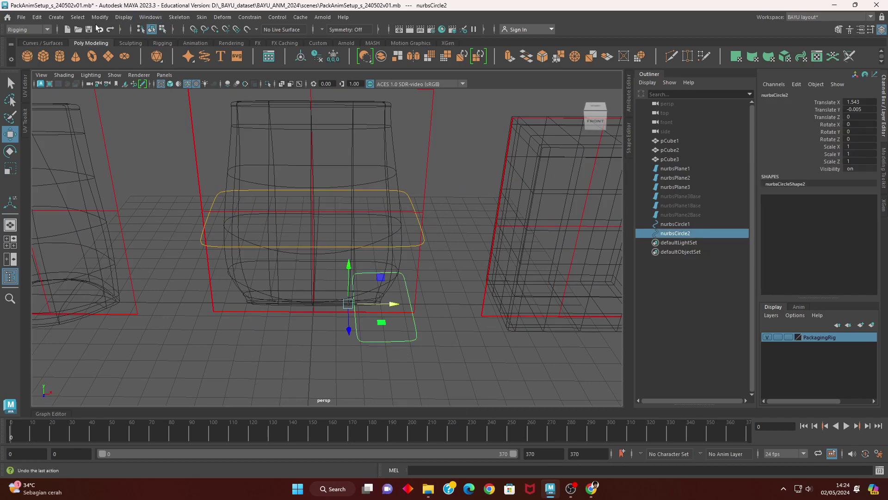
pyautogui.click(18, 30)
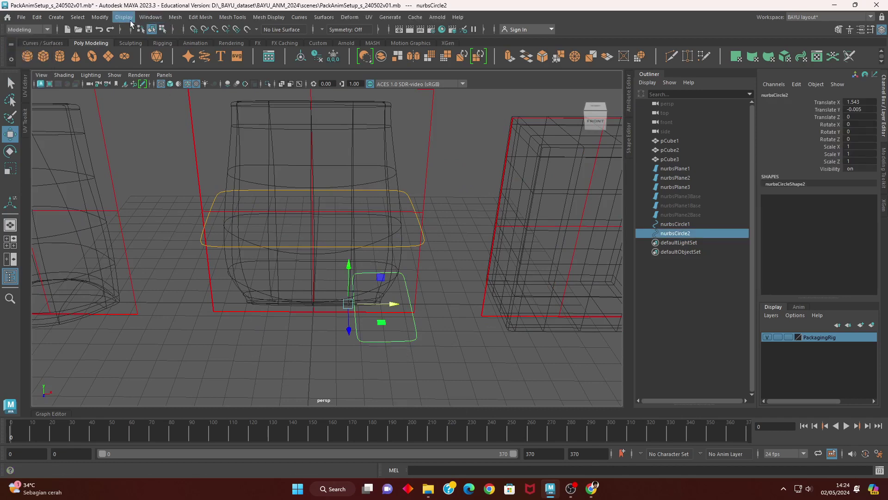
# - Centre the base control's pivot and duplicate it as nurbsCircle3 at the front-left base
pyautogui.click(96, 18)
pyautogui.click(121, 87)
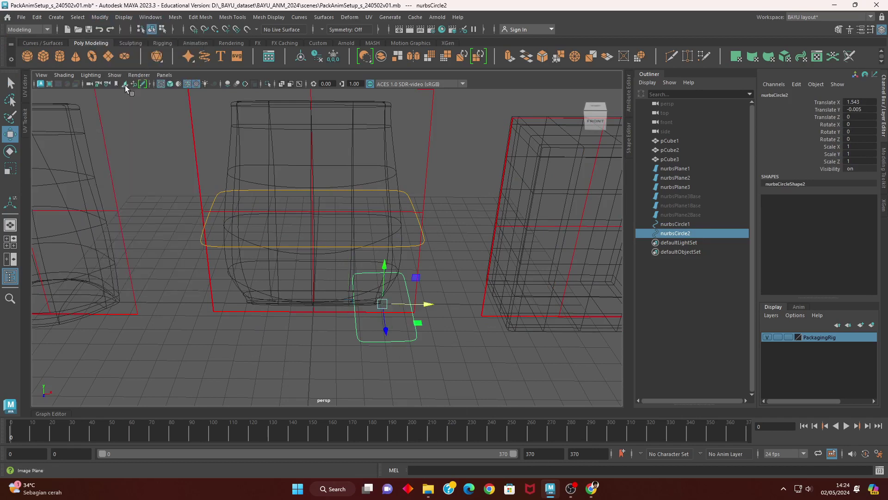
pyautogui.hotkey('ctrl', 'd')
pyautogui.moveTo(433, 314); pyautogui.dragTo(289, 307)
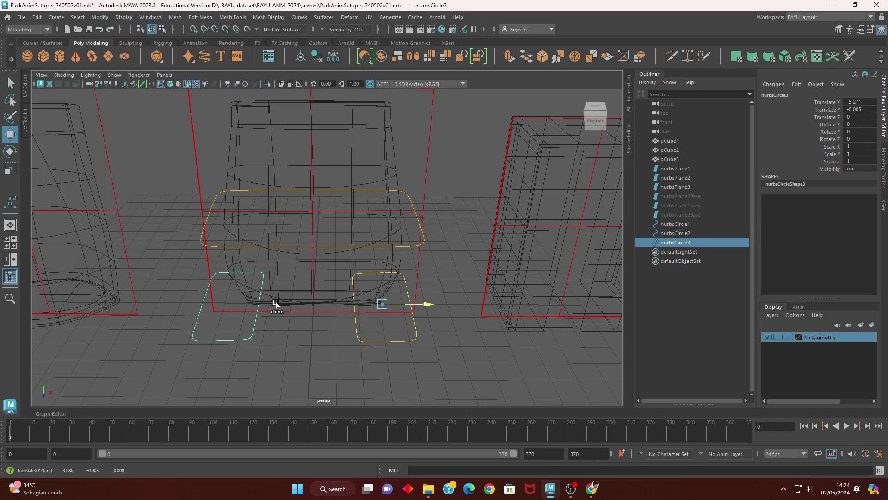
pyautogui.keyDown('alt'); pyautogui.moveTo(290, 308); pyautogui.dragTo(321, 358, button='middle'); pyautogui.keyUp('alt')
pyautogui.moveTo(321, 357)
pyautogui.keyDown('alt'); pyautogui.mouseDown()
pyautogui.moveTo(348, 335)
pyautogui.moveTo(335, 343)
pyautogui.moveTo(341, 338)
pyautogui.mouseUp(); pyautogui.keyUp('alt')
pyautogui.moveTo(323, 307); pyautogui.dragTo(324, 308)
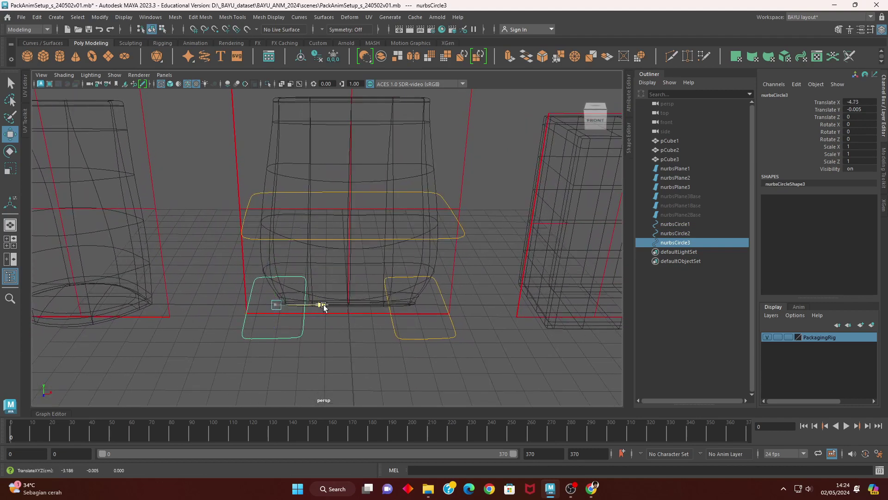
# - Duplicate both base controls as nurbsCircle4 and nurbsCircle5, raised to Translate Y 10.057
pyautogui.moveTo(362, 351)
pyautogui.keyDown('alt'); pyautogui.mouseDown()
pyautogui.moveTo(421, 346)
pyautogui.moveTo(320, 367)
pyautogui.mouseUp(); pyautogui.keyUp('alt')
pyautogui.keyDown('shift'); pyautogui.click(407, 342); pyautogui.keyUp('shift')
pyautogui.moveTo(407, 342)
pyautogui.keyDown('alt'); pyautogui.mouseDown()
pyautogui.moveTo(381, 348)
pyautogui.moveTo(417, 284)
pyautogui.moveTo(423, 69)
pyautogui.mouseUp(); pyautogui.keyUp('alt')
pyautogui.hotkey('ctrl', 'd')
pyautogui.moveTo(408, 301)
pyautogui.keyDown('alt'); pyautogui.mouseDown()
pyautogui.moveTo(407, 285)
pyautogui.moveTo(381, 297)
pyautogui.moveTo(672, 216)
pyautogui.mouseUp(); pyautogui.keyUp('alt')
# - Set Rotate X to 90 on both upper controls so they stand upright
pyautogui.keyDown('alt'); pyautogui.moveTo(422, 253); pyautogui.dragTo(424, 270); pyautogui.keyUp('alt')
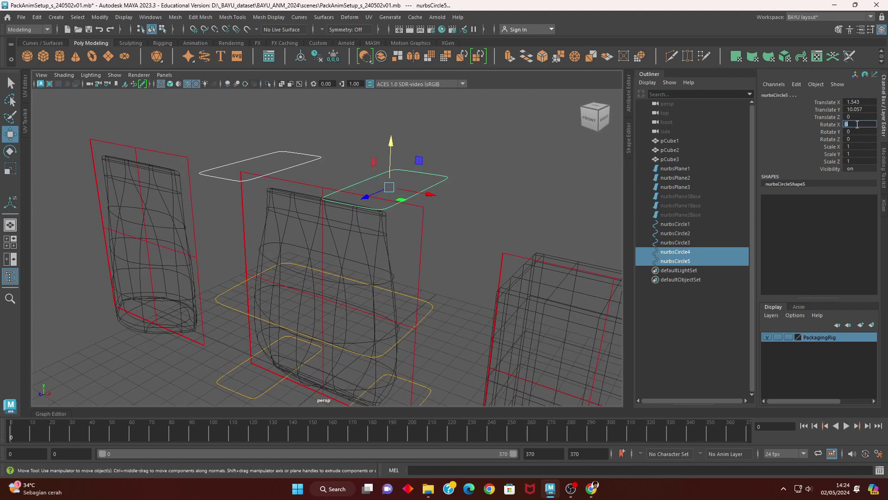
pyautogui.write('0')
pyautogui.press('Return')
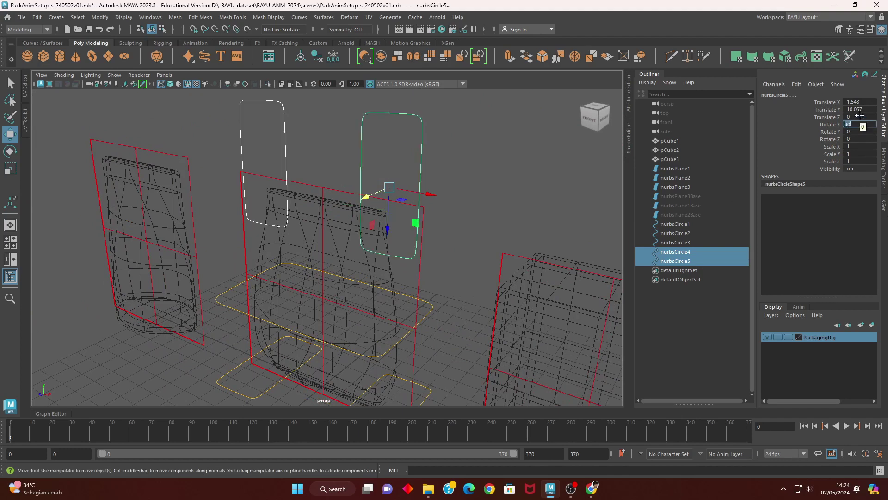
pyautogui.moveTo(334, 143)
pyautogui.keyDown('alt'); pyautogui.mouseDown()
pyautogui.moveTo(311, 131)
pyautogui.moveTo(303, 144)
pyautogui.moveTo(313, 157)
pyautogui.mouseUp(); pyautogui.keyUp('alt')
# - Pull both upper circles' top control vertices down into shorter rounded squares
pyautogui.rightClick(318, 135)
pyautogui.moveTo(287, 102); pyautogui.dragTo(472, 167)
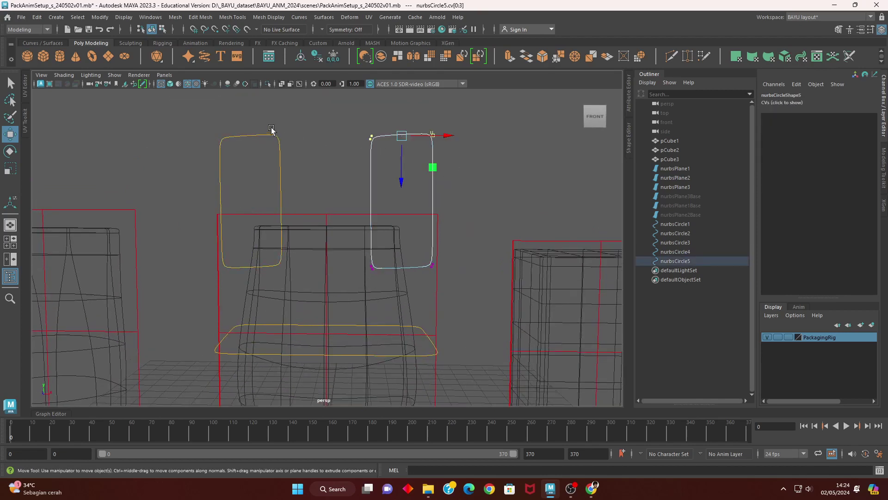
pyautogui.moveTo(300, 116); pyautogui.dragTo(213, 114, button='right')
pyautogui.keyDown('shift'); pyautogui.moveTo(166, 110); pyautogui.dragTo(280, 158); pyautogui.keyUp('shift')
pyautogui.moveTo(326, 184); pyautogui.dragTo(337, 247)
pyautogui.keyDown('alt'); pyautogui.moveTo(381, 202); pyautogui.dragTo(377, 176); pyautogui.keyUp('alt')
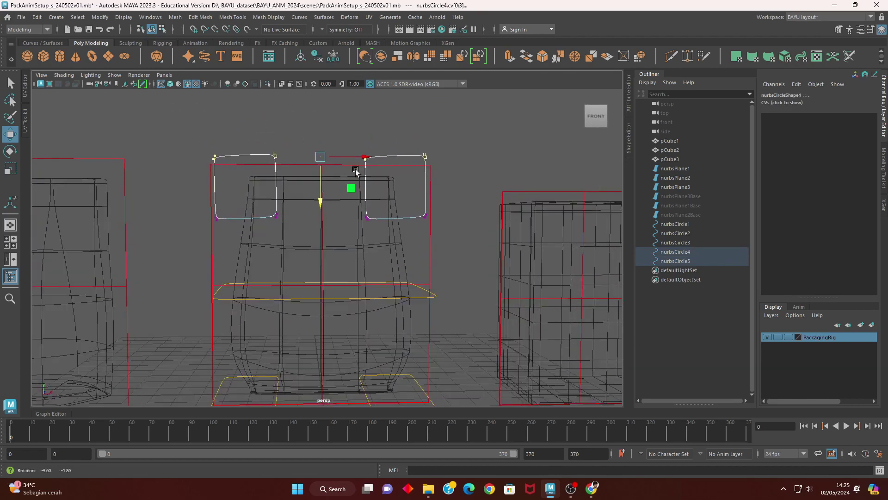
# - Return to Object Mode and select both upper controls
pyautogui.moveTo(445, 155); pyautogui.dragTo(475, 121, button='right')
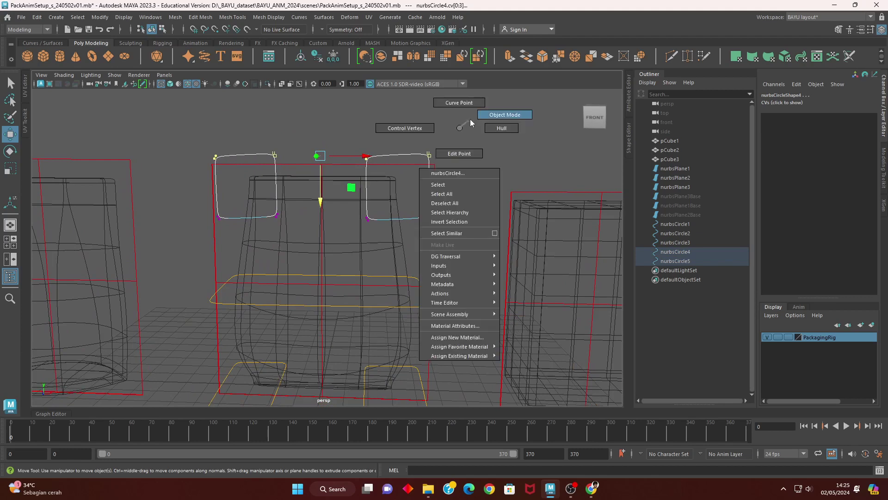
pyautogui.click(486, 169)
pyautogui.click(397, 156)
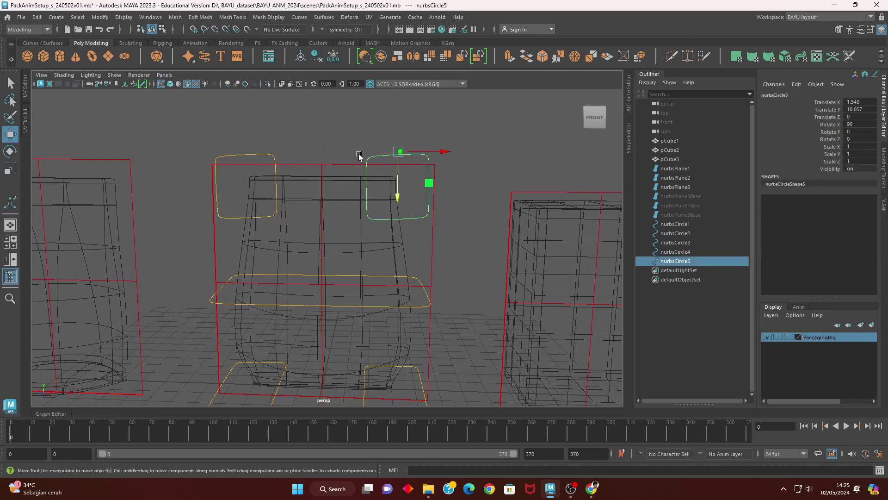
pyautogui.keyDown('shift'); pyautogui.click(246, 153); pyautogui.keyUp('shift')
# - Centre the pivots of both upper controls with Modify > Center Pivot
pyautogui.click(99, 17)
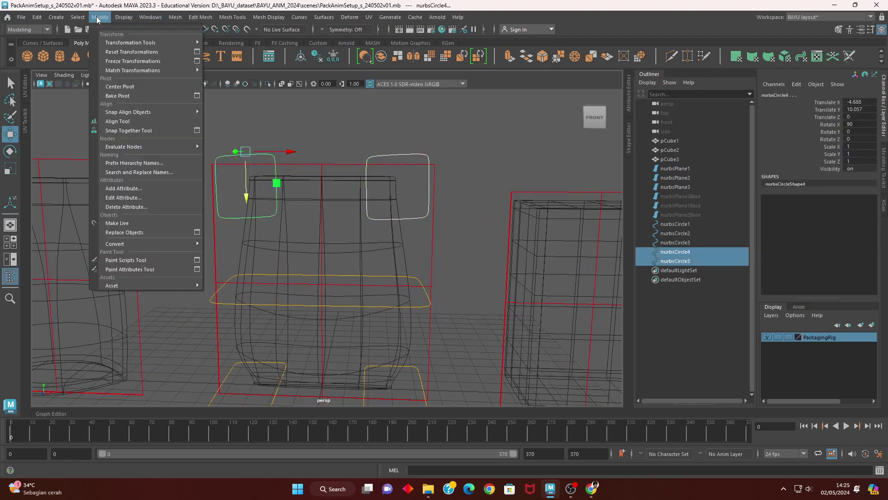
pyautogui.click(117, 87)
pyautogui.moveTo(350, 184)
pyautogui.keyDown('alt'); pyautogui.mouseDown()
pyautogui.moveTo(459, 242)
pyautogui.moveTo(452, 273)
pyautogui.moveTo(438, 278)
pyautogui.moveTo(391, 279)
pyautogui.moveTo(387, 251)
pyautogui.mouseUp(); pyautogui.keyUp('alt')
pyautogui.click(460, 242)
pyautogui.moveTo(351, 278)
pyautogui.keyDown('alt'); pyautogui.mouseDown()
pyautogui.moveTo(367, 273)
pyautogui.moveTo(375, 305)
pyautogui.moveTo(387, 258)
pyautogui.moveTo(397, 308)
pyautogui.moveTo(380, 323)
pyautogui.moveTo(286, 202)
pyautogui.mouseUp(); pyautogui.keyUp('alt')
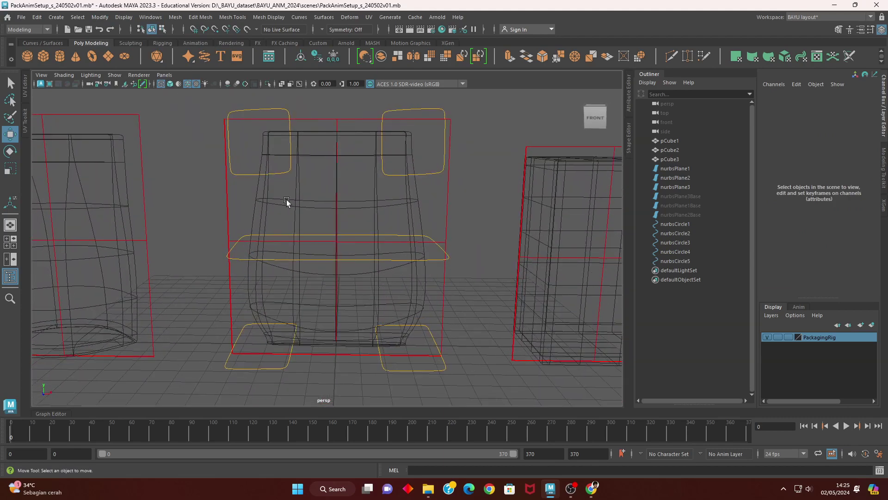
# - Duplicate all five controls as nurbsCircle6–10 onto the left package near Translate X -16.654
pyautogui.click(240, 175)
pyautogui.keyDown('shift'); pyautogui.click(438, 174); pyautogui.keyUp('shift')
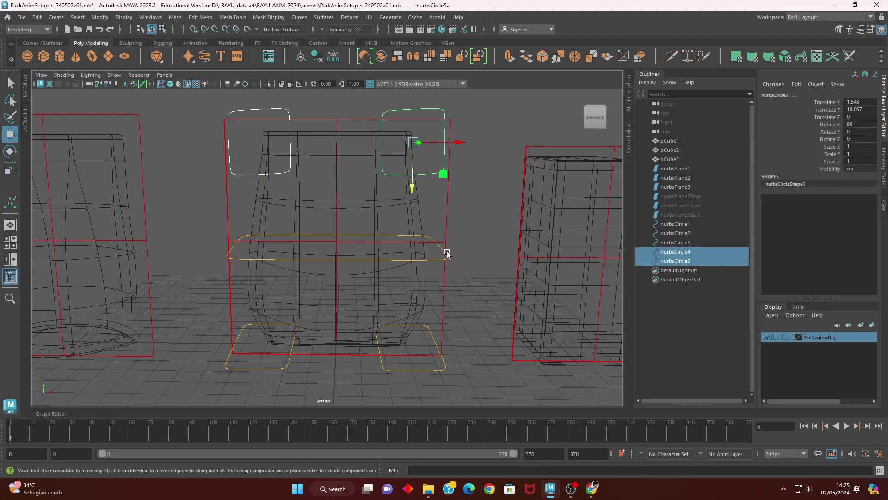
pyautogui.keyDown('shift'); pyautogui.click(435, 262); pyautogui.keyUp('shift')
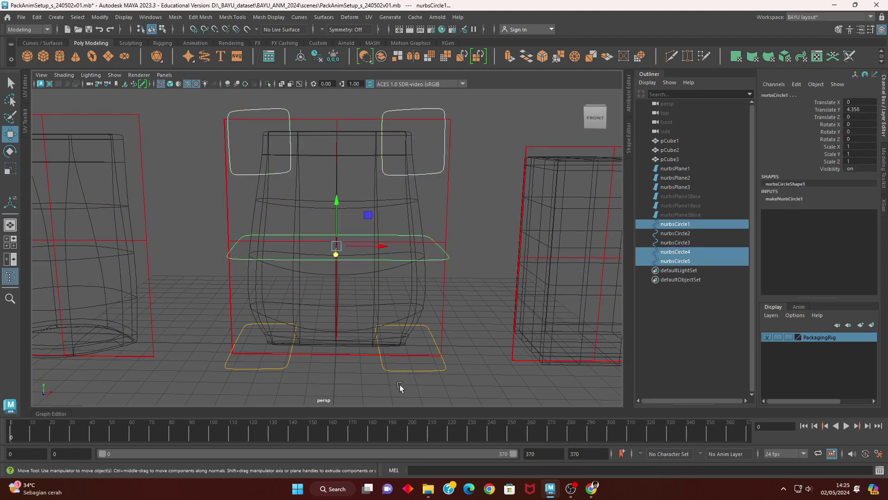
pyautogui.keyDown('shift'); pyautogui.click(401, 370); pyautogui.keyUp('shift')
pyautogui.keyDown('shift'); pyautogui.click(280, 368); pyautogui.keyUp('shift')
pyautogui.keyDown('alt'); pyautogui.moveTo(288, 370); pyautogui.dragTo(439, 346, button='middle'); pyautogui.keyUp('alt')
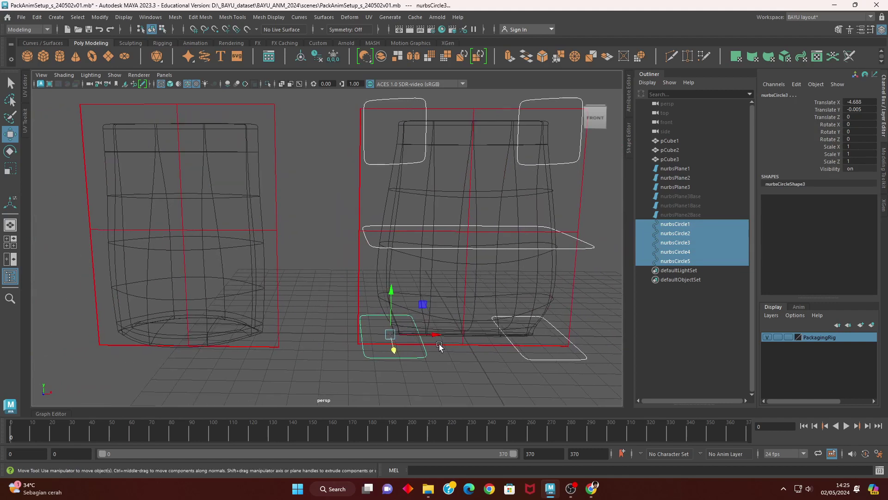
pyautogui.keyDown('shift'); pyautogui.moveTo(432, 338); pyautogui.dragTo(165, 339); pyautogui.keyUp('shift')
pyautogui.keyDown('alt'); pyautogui.moveTo(166, 339); pyautogui.dragTo(403, 371, button='middle'); pyautogui.keyUp('alt')
pyautogui.scroll(4, 403, 371)
# - Duplicate the five controls as nurbsCircle11–15 around the right box at Translate X 6.402
pyautogui.moveTo(318, 309); pyautogui.dragTo(310, 309)
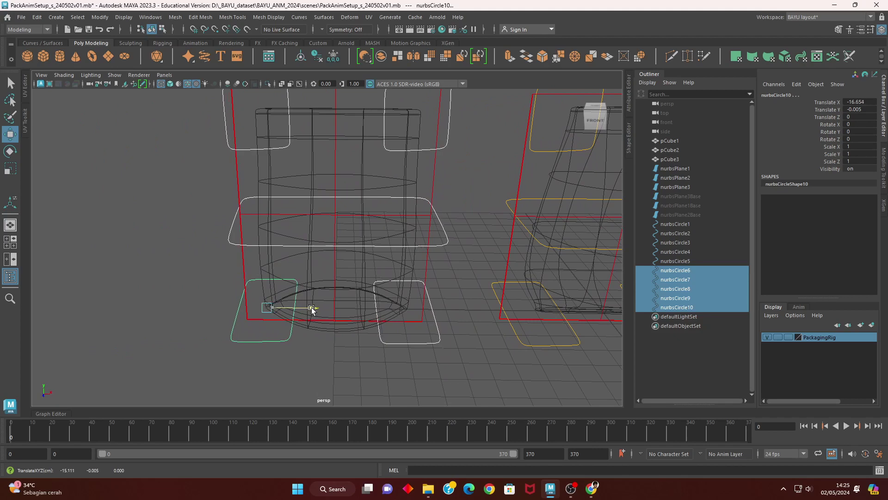
pyautogui.moveTo(533, 295)
pyautogui.keyDown('alt'); pyautogui.mouseDown(button='right')
pyautogui.moveTo(331, 322)
pyautogui.moveTo(182, 359)
pyautogui.mouseUp(button='right'); pyautogui.keyUp('alt')
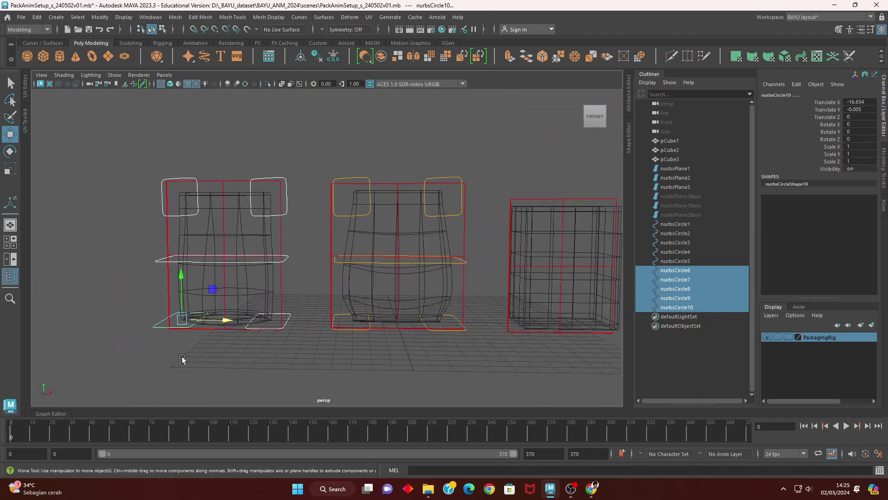
pyautogui.hotkey('ctrl', 'd')
pyautogui.moveTo(226, 321); pyautogui.dragTo(574, 334)
pyautogui.moveTo(574, 336)
pyautogui.keyDown('alt'); pyautogui.mouseDown(button='middle')
pyautogui.moveTo(500, 359)
pyautogui.moveTo(337, 347)
pyautogui.mouseUp(button='middle'); pyautogui.keyUp('alt')
pyautogui.keyDown('alt'); pyautogui.moveTo(337, 347); pyautogui.dragTo(385, 316, button='right'); pyautogui.keyUp('alt')
pyautogui.moveTo(385, 317)
pyautogui.keyDown('alt'); pyautogui.mouseDown()
pyautogui.moveTo(410, 316)
pyautogui.moveTo(373, 337)
pyautogui.moveTo(342, 327)
pyautogui.moveTo(376, 267)
pyautogui.moveTo(371, 254)
pyautogui.mouseUp(); pyautogui.keyUp('alt')
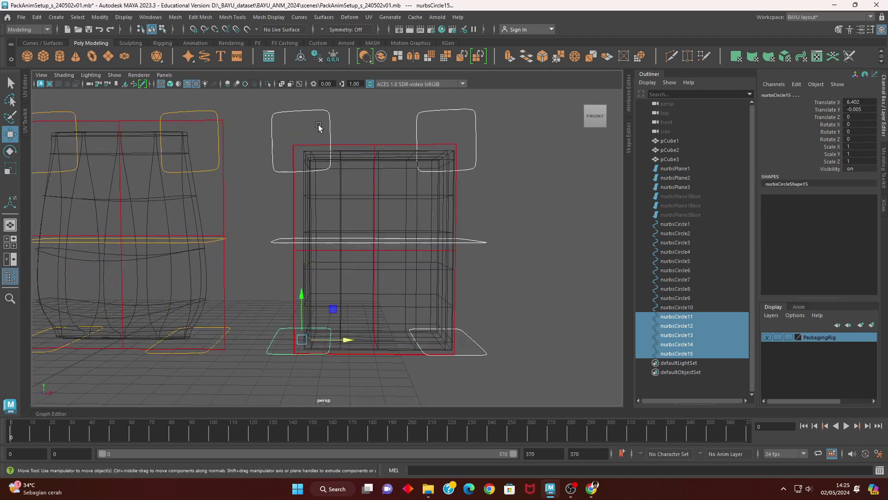
# - Lower the box's top controls nurbsCircle11 and nurbsCircle12 to the box top, then frame all three rigs
pyautogui.click(330, 134)
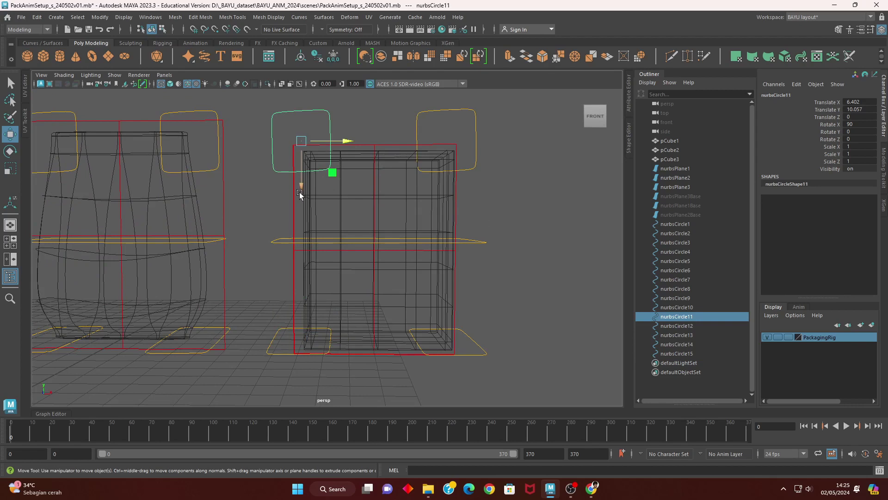
pyautogui.keyDown('shift'); pyautogui.click(461, 127); pyautogui.keyUp('shift')
pyautogui.moveTo(446, 186); pyautogui.dragTo(448, 199)
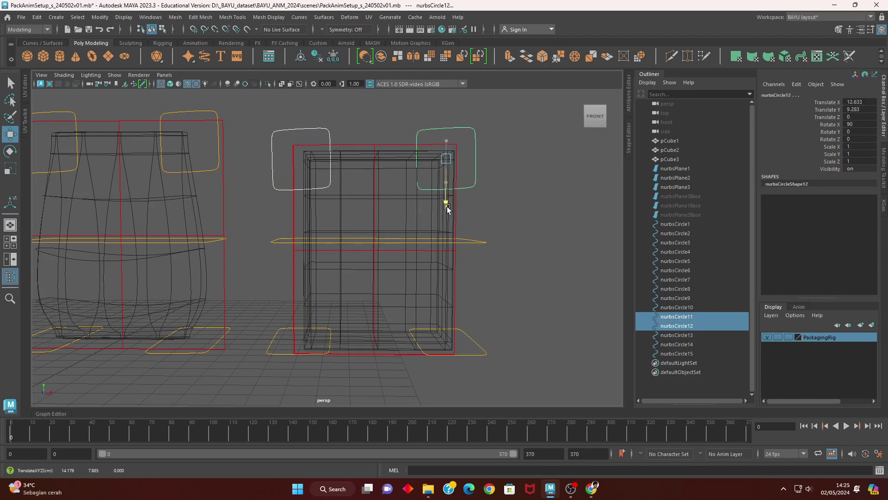
pyautogui.moveTo(466, 227)
pyautogui.keyDown('alt'); pyautogui.mouseDown()
pyautogui.moveTo(471, 316)
pyautogui.moveTo(457, 371)
pyautogui.moveTo(462, 359)
pyautogui.moveTo(373, 317)
pyautogui.moveTo(337, 311)
pyautogui.moveTo(333, 294)
pyautogui.moveTo(288, 292)
pyautogui.moveTo(393, 337)
pyautogui.moveTo(416, 396)
pyautogui.moveTo(254, 367)
pyautogui.moveTo(325, 332)
pyautogui.moveTo(417, 356)
pyautogui.moveTo(393, 337)
pyautogui.moveTo(357, 359)
pyautogui.mouseUp(); pyautogui.keyUp('alt')
pyautogui.click(470, 316)
pyautogui.scroll(-5, 373, 317)
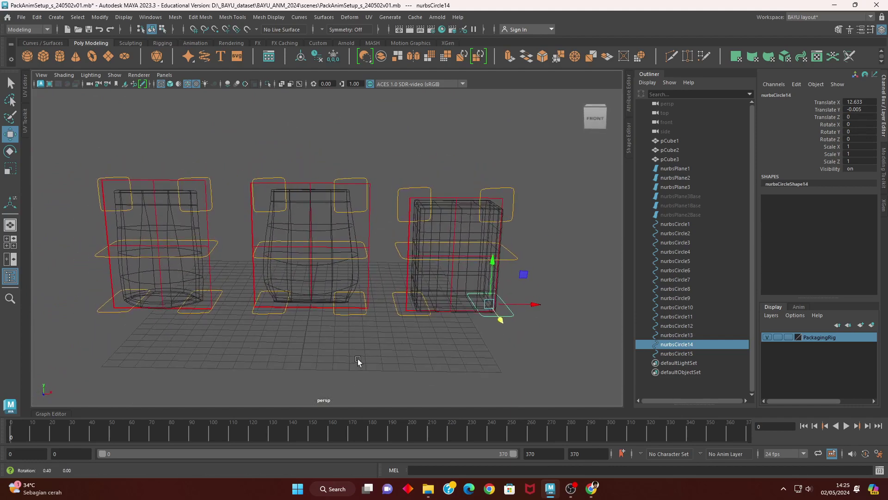
pyautogui.scroll(3, 327, 350)
pyautogui.scroll(2, 327, 350)
pyautogui.scroll(1, 327, 333)
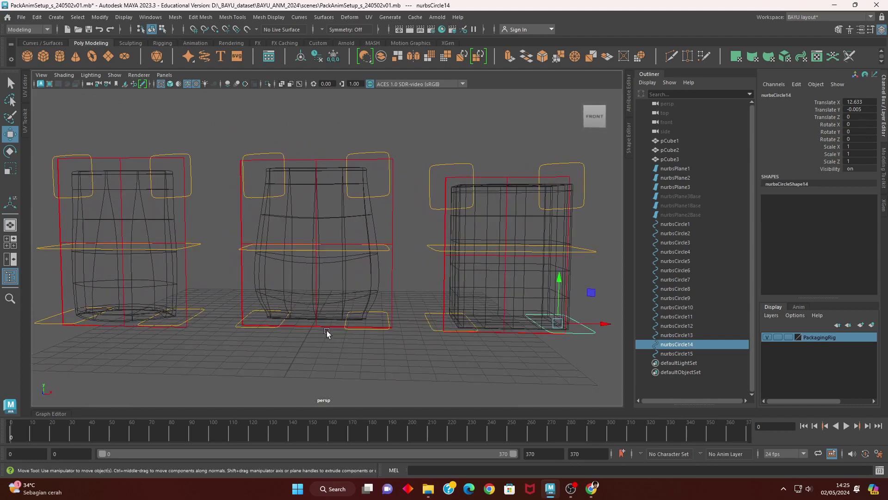
# - Pick nurbsPlane1's upper-right corner CVs and test-move them, undoing the move
pyautogui.click(388, 222)
pyautogui.keyDown('alt'); pyautogui.moveTo(389, 222); pyautogui.dragTo(397, 223); pyautogui.keyUp('alt')
pyautogui.click(393, 221)
pyautogui.moveTo(400, 137); pyautogui.dragTo(351, 134, button='right')
pyautogui.moveTo(347, 135)
pyautogui.mouseDown()
pyautogui.moveTo(424, 198)
pyautogui.moveTo(394, 206)
pyautogui.mouseUp()
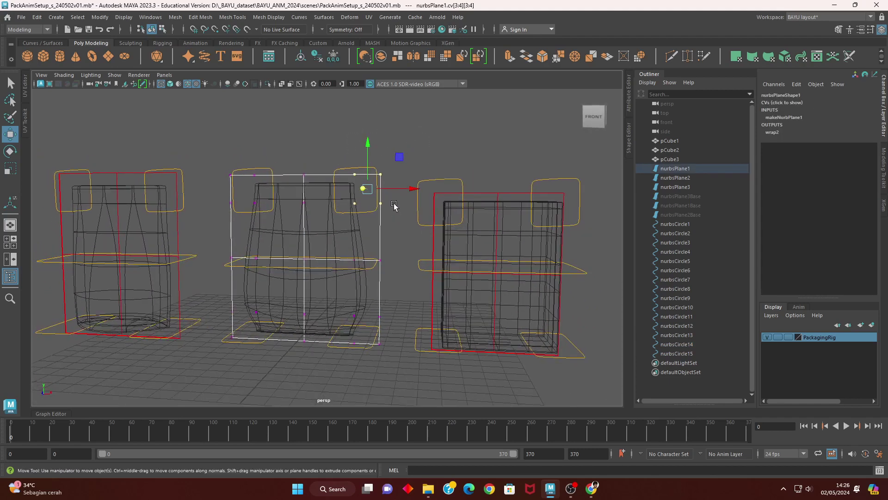
pyautogui.moveTo(399, 162); pyautogui.dragTo(469, 90)
pyautogui.hotkey('ctrl', 'z')
# - Clear the points and inspect the middle package's top-right control at eye level
pyautogui.moveTo(337, 214)
pyautogui.keyDown('alt'); pyautogui.mouseDown()
pyautogui.moveTo(398, 169)
pyautogui.moveTo(422, 165)
pyautogui.mouseUp(); pyautogui.keyUp('alt')
pyautogui.moveTo(422, 165); pyautogui.dragTo(472, 116, button='right')
pyautogui.moveTo(453, 123)
pyautogui.keyDown('alt'); pyautogui.mouseDown()
pyautogui.moveTo(354, 209)
pyautogui.moveTo(374, 225)
pyautogui.mouseUp(); pyautogui.keyUp('alt')
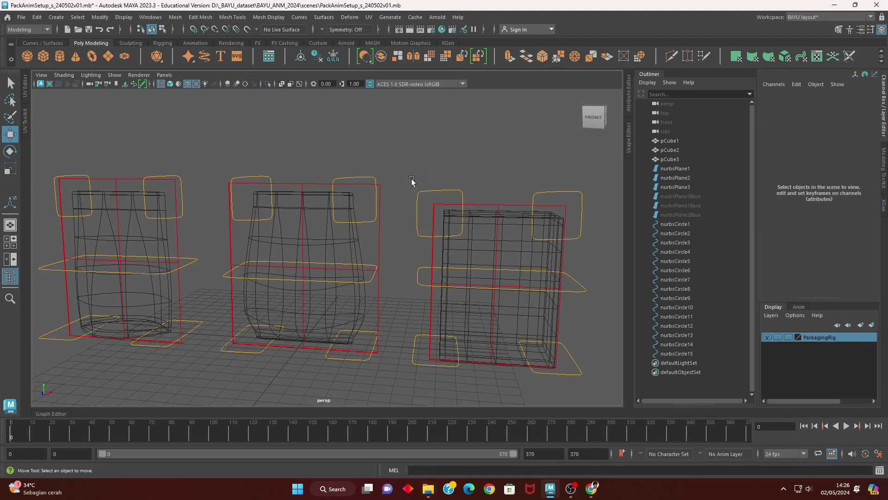
pyautogui.moveTo(403, 242)
pyautogui.keyDown('alt'); pyautogui.mouseDown()
pyautogui.moveTo(412, 234)
pyautogui.moveTo(307, 262)
pyautogui.mouseUp(); pyautogui.keyUp('alt')
pyautogui.click(370, 204)
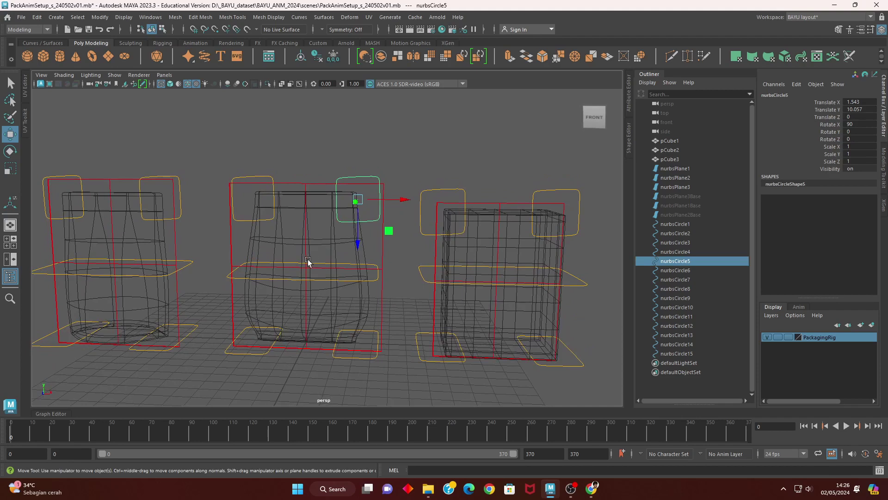
pyautogui.keyDown('alt'); pyautogui.moveTo(307, 262); pyautogui.dragTo(377, 250, button='right'); pyautogui.keyUp('alt')
pyautogui.keyDown('alt'); pyautogui.moveTo(376, 251); pyautogui.dragTo(390, 123); pyautogui.keyUp('alt')
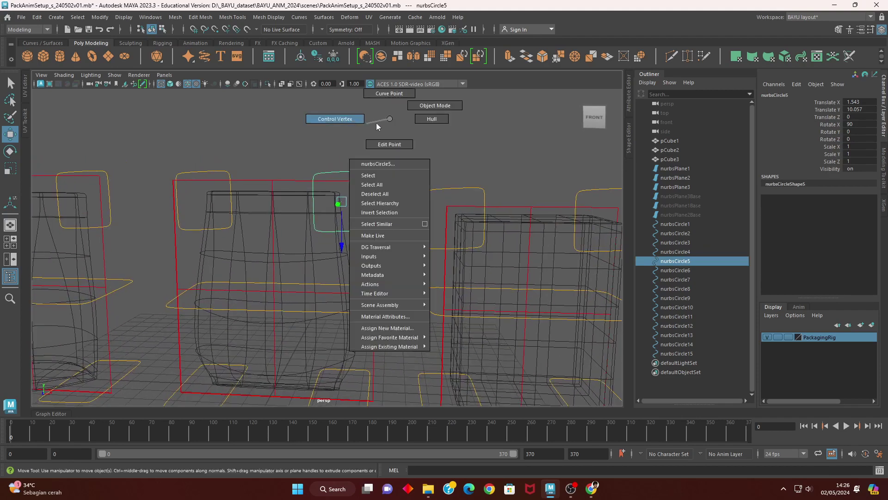
pyautogui.moveTo(351, 121); pyautogui.dragTo(415, 177, button='right')
pyautogui.click(414, 178)
# - Reselect nurbsPlane1's upper-right corner CVs ready for Deform > Cluster
pyautogui.click(374, 262)
pyautogui.moveTo(396, 269)
pyautogui.keyDown('alt'); pyautogui.mouseDown()
pyautogui.moveTo(405, 235)
pyautogui.moveTo(349, 178)
pyautogui.moveTo(407, 124)
pyautogui.mouseUp(); pyautogui.keyUp('alt')
pyautogui.moveTo(406, 125); pyautogui.dragTo(399, 175, button='right')
pyautogui.moveTo(406, 106)
pyautogui.mouseDown()
pyautogui.moveTo(356, 237)
pyautogui.moveTo(357, 265)
pyautogui.mouseUp()
pyautogui.keyDown('alt'); pyautogui.moveTo(356, 265); pyautogui.dragTo(365, 224, button='middle'); pyautogui.keyUp('alt')
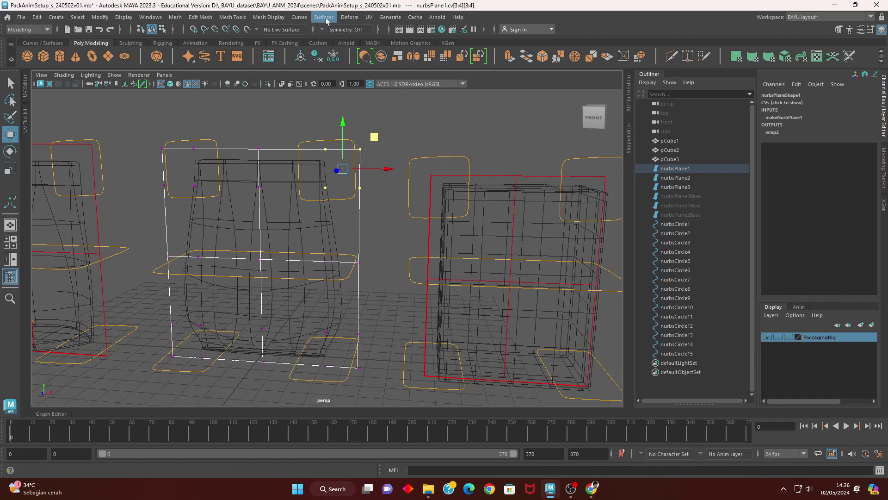
pyautogui.click(350, 18)
# - Create cluster1 on the top-right CVs and parent it under nurbsCircle5
pyautogui.click(371, 52)
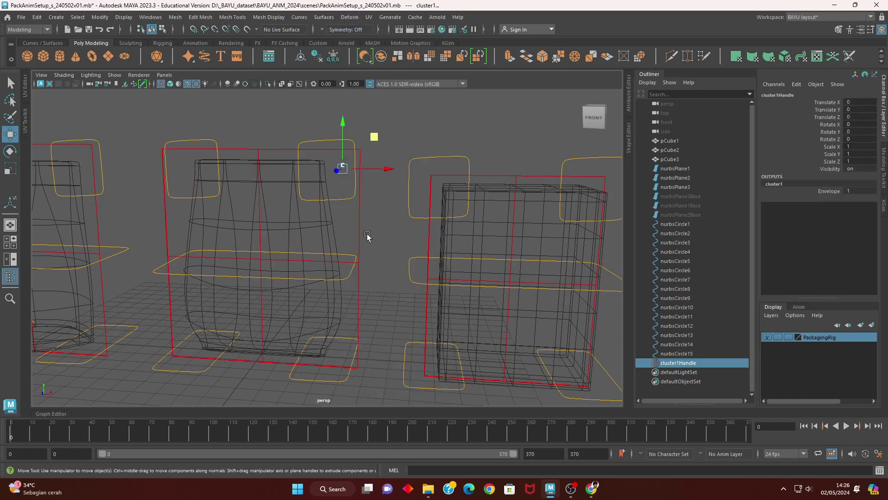
pyautogui.scroll(3, 313, 257)
pyautogui.scroll(4, 411, 234)
pyautogui.scroll(-2, 445, 236)
pyautogui.click(390, 197)
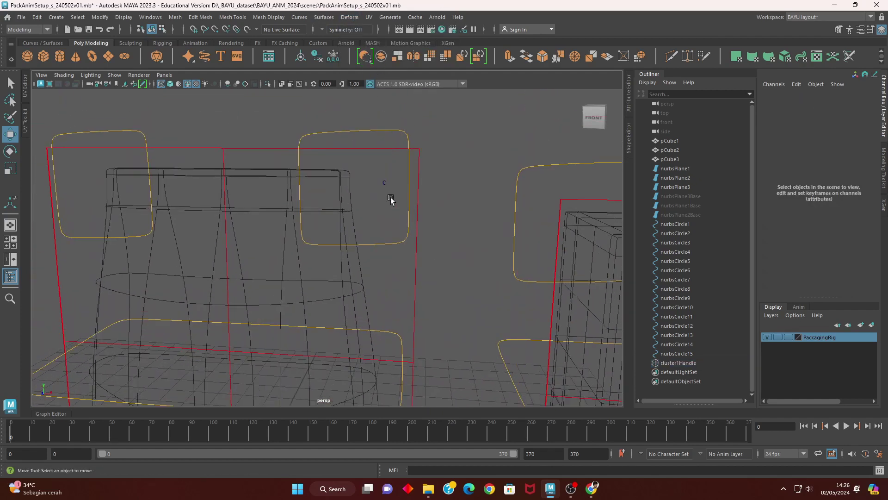
pyautogui.keyDown('alt'); pyautogui.moveTo(442, 246); pyautogui.dragTo(432, 248); pyautogui.keyUp('alt')
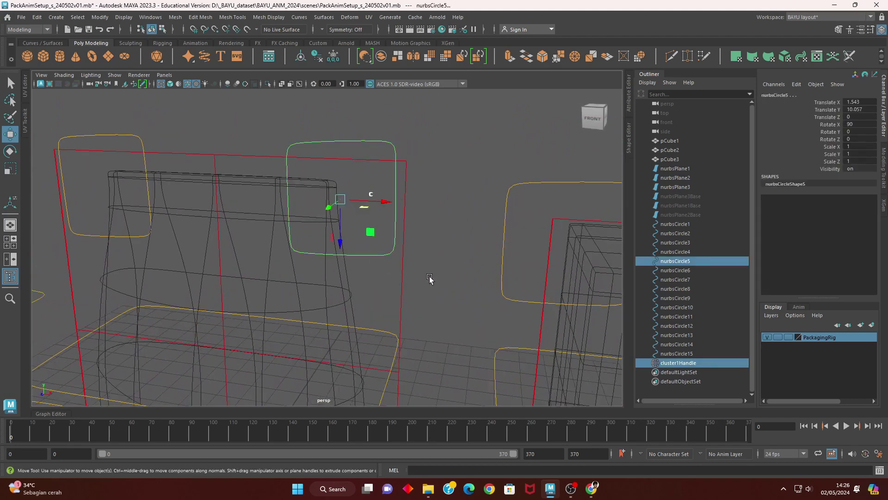
pyautogui.press('p')
# - Test-move the bottle's top-right control to check the rig, then undo
pyautogui.moveTo(427, 280)
pyautogui.keyDown('alt'); pyautogui.mouseDown()
pyautogui.moveTo(324, 274)
pyautogui.moveTo(474, 269)
pyautogui.moveTo(504, 248)
pyautogui.mouseUp(); pyautogui.keyUp('alt')
pyautogui.click(458, 225)
pyautogui.keyDown('alt'); pyautogui.moveTo(489, 214); pyautogui.dragTo(394, 245); pyautogui.keyUp('alt')
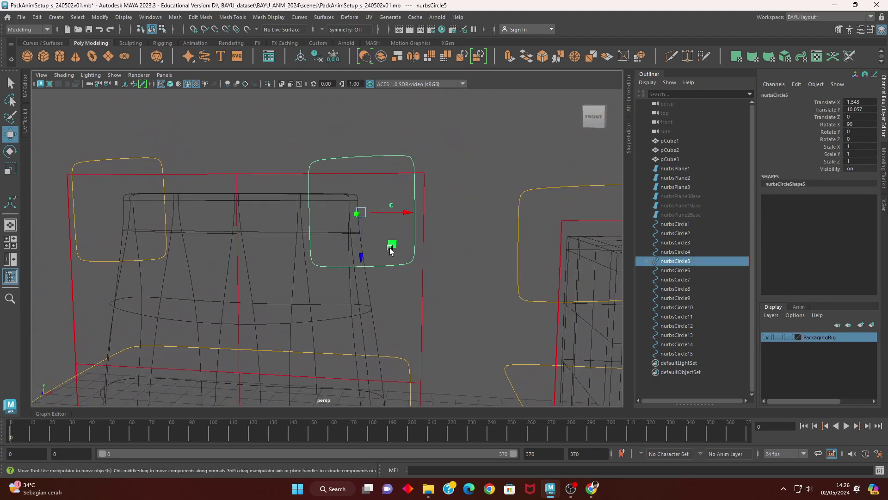
pyautogui.hotkey('ctrl', 'z')
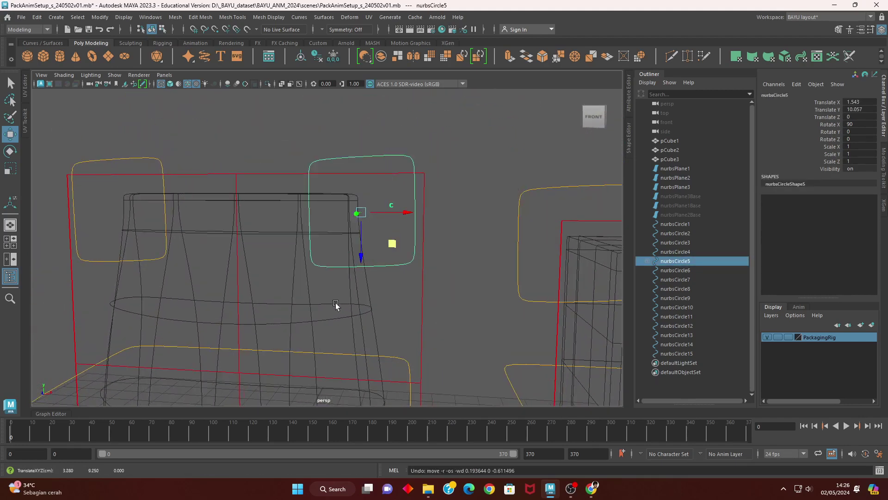
# - Cluster nurbsPlane1's top-left CVs as cluster2 and parent it under nurbsCircle4
pyautogui.moveTo(158, 213)
pyautogui.keyDown('alt'); pyautogui.mouseDown()
pyautogui.moveTo(359, 151)
pyautogui.moveTo(303, 143)
pyautogui.mouseUp(); pyautogui.keyUp('alt')
pyautogui.click(292, 149)
pyautogui.rightClick(316, 103)
pyautogui.click(260, 102)
pyautogui.moveTo(118, 103); pyautogui.dragTo(271, 239)
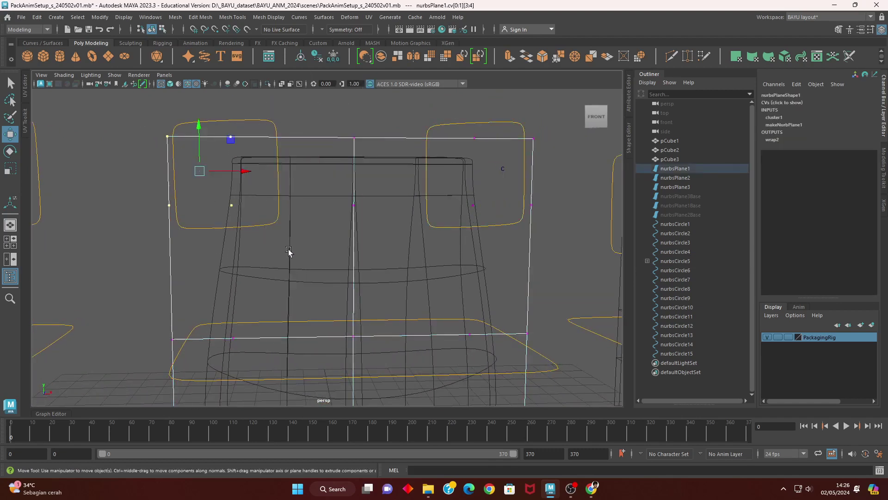
pyautogui.keyDown('alt'); pyautogui.moveTo(290, 252); pyautogui.dragTo(383, 298, button='right'); pyautogui.keyUp('alt')
pyautogui.press('g')
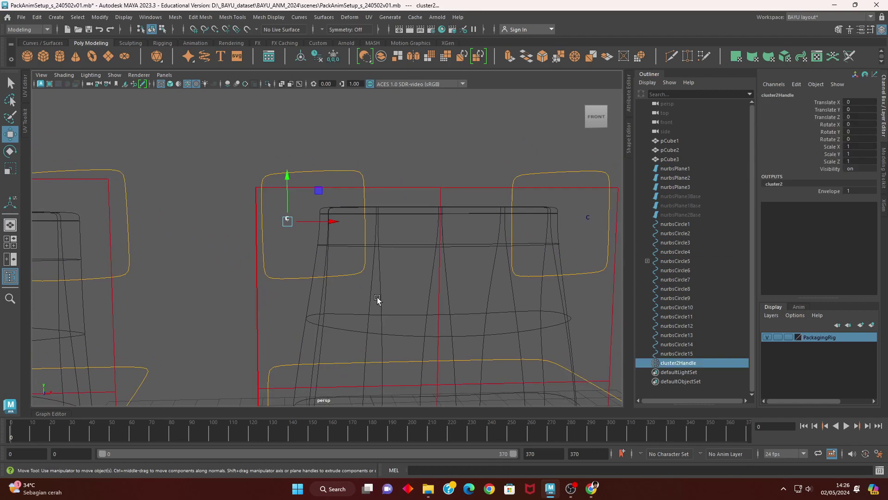
pyautogui.click(301, 277)
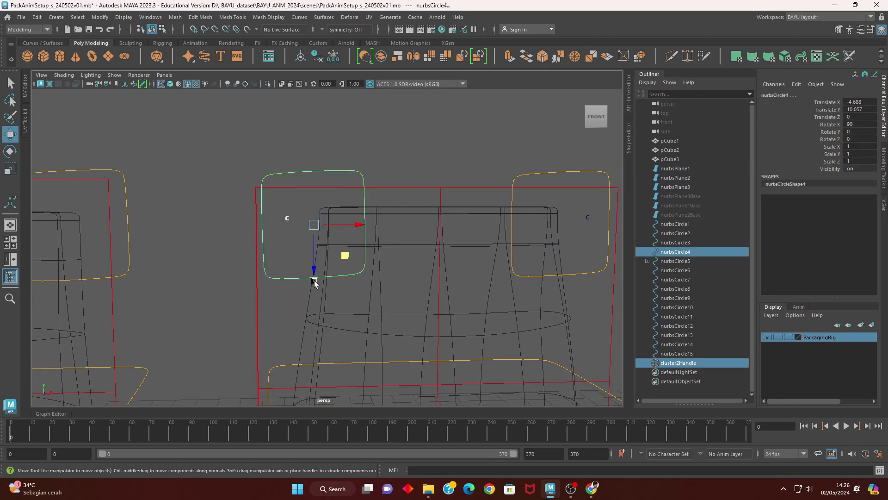
pyautogui.press('p')
pyautogui.scroll(-5, 521, 315)
pyautogui.moveTo(377, 321)
pyautogui.keyDown('alt'); pyautogui.mouseDown(button='middle')
pyautogui.moveTo(347, 272)
pyautogui.moveTo(338, 296)
pyautogui.mouseUp(button='middle'); pyautogui.keyUp('alt')
pyautogui.scroll(2, 352, 297)
# - Cluster nurbsPlane1's bottom-right CVs and parent the cluster under nurbsCircle2
pyautogui.scroll(5, 364, 290)
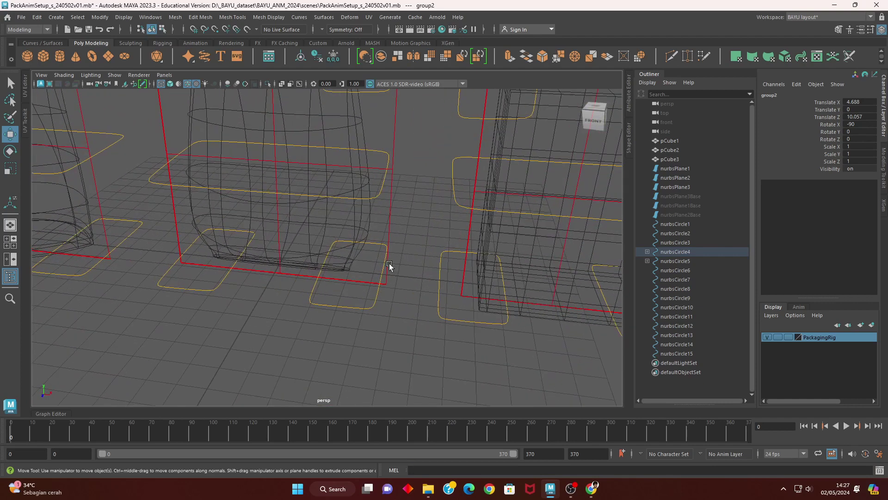
pyautogui.click(389, 235)
pyautogui.keyDown('alt'); pyautogui.moveTo(409, 229); pyautogui.dragTo(422, 184); pyautogui.keyUp('alt')
pyautogui.moveTo(419, 183); pyautogui.dragTo(415, 213, button='right')
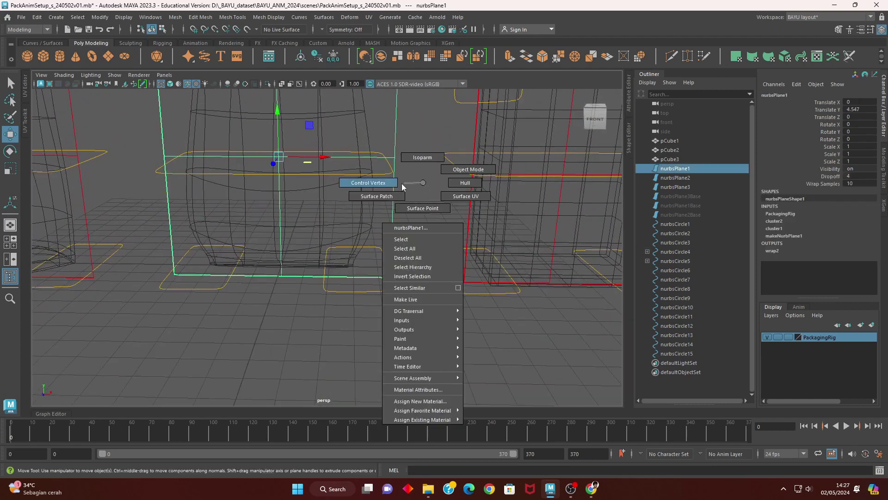
pyautogui.moveTo(415, 212)
pyautogui.mouseDown()
pyautogui.moveTo(334, 328)
pyautogui.moveTo(333, 318)
pyautogui.mouseUp()
pyautogui.hotkey('alt', 'c')
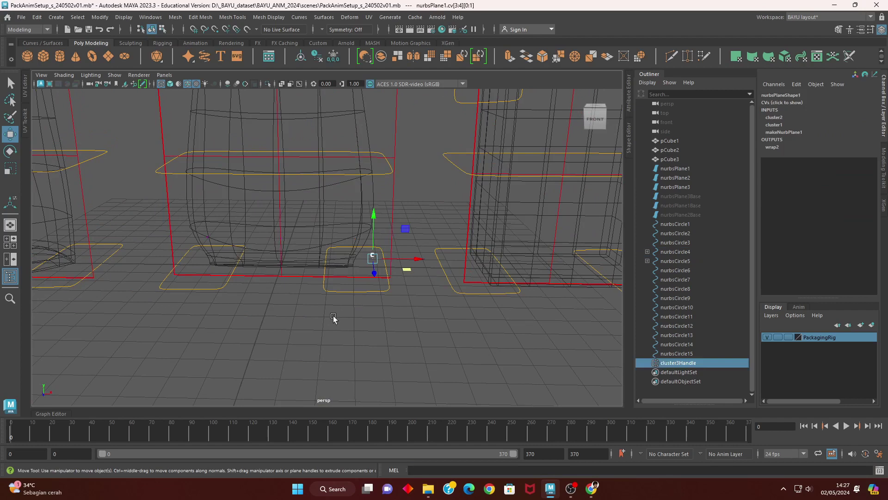
pyautogui.keyDown('shift'); pyautogui.click(374, 296); pyautogui.keyUp('shift')
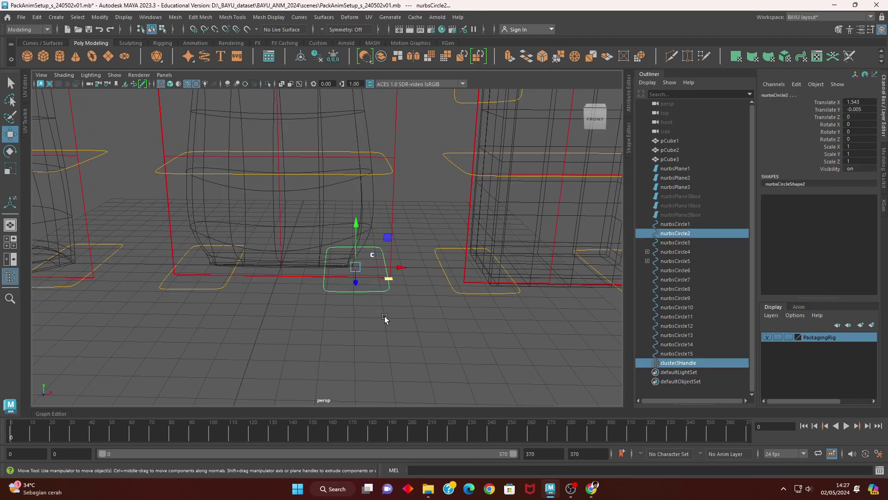
pyautogui.press('p')
# - Cluster nurbsPlane1's bottom-left CVs and parent the cluster under nurbsCircle3
pyautogui.click(188, 243)
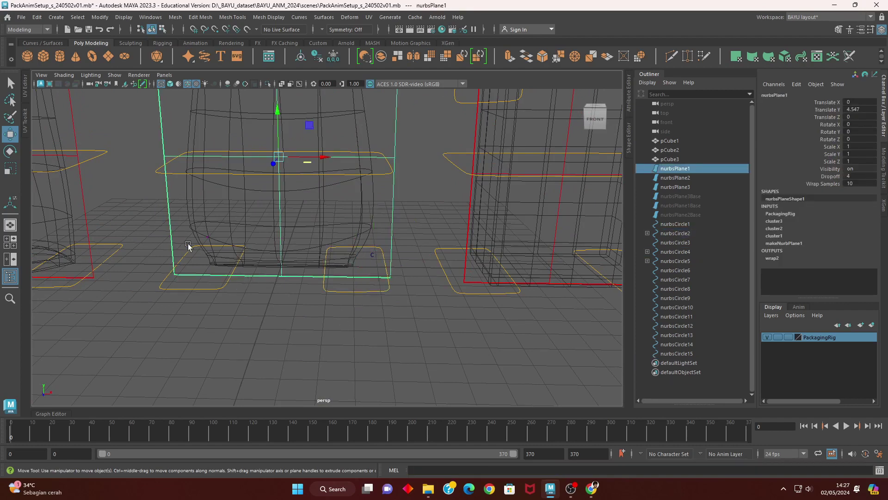
pyautogui.moveTo(154, 228); pyautogui.dragTo(93, 228, button='right')
pyautogui.moveTo(137, 229); pyautogui.dragTo(260, 307)
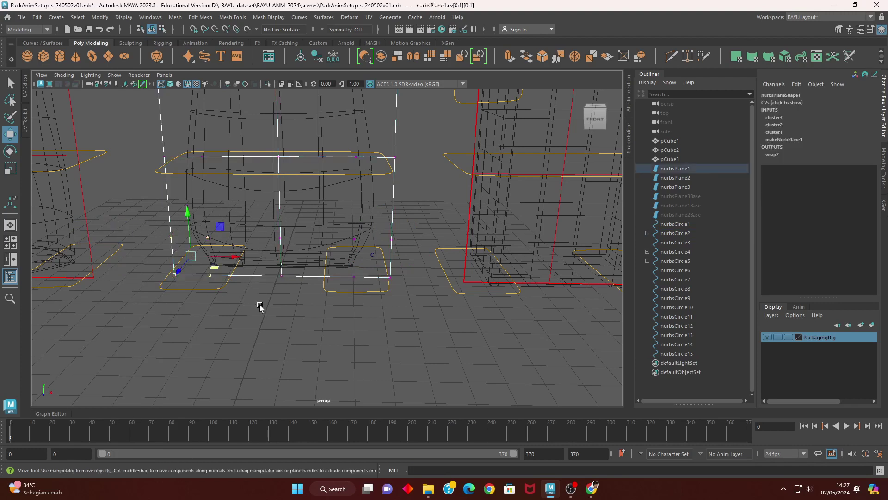
pyautogui.press('g')
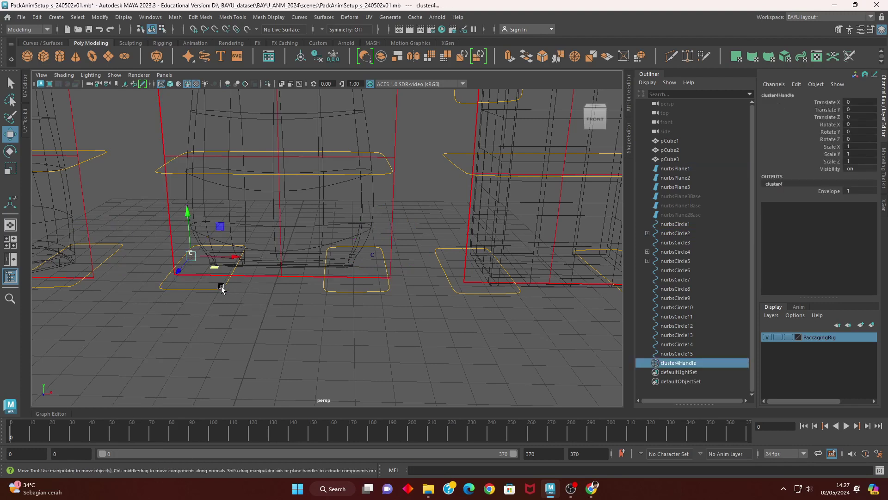
pyautogui.keyDown('shift'); pyautogui.click(221, 286); pyautogui.keyUp('shift')
pyautogui.press('p')
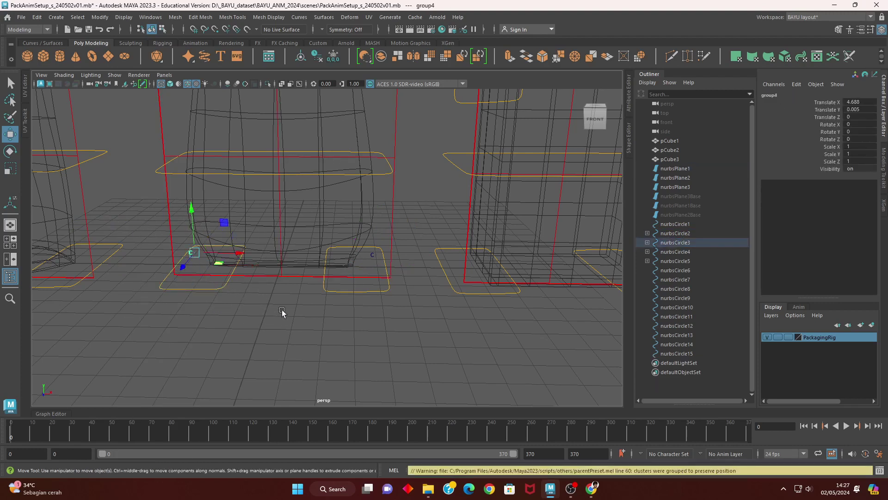
# - Cluster nurbsPlane1's middle row of CVs as cluster5 and parent it under nurbsCircle1
pyautogui.keyDown('alt'); pyautogui.moveTo(328, 212); pyautogui.dragTo(387, 241, button='middle'); pyautogui.keyUp('alt')
pyautogui.click(393, 242)
pyautogui.moveTo(405, 246)
pyautogui.keyDown('alt'); pyautogui.mouseDown()
pyautogui.moveTo(395, 235)
pyautogui.moveTo(406, 178)
pyautogui.mouseUp(); pyautogui.keyUp('alt')
pyautogui.moveTo(406, 178); pyautogui.dragTo(410, 168, button='right')
pyautogui.moveTo(410, 168); pyautogui.dragTo(167, 221)
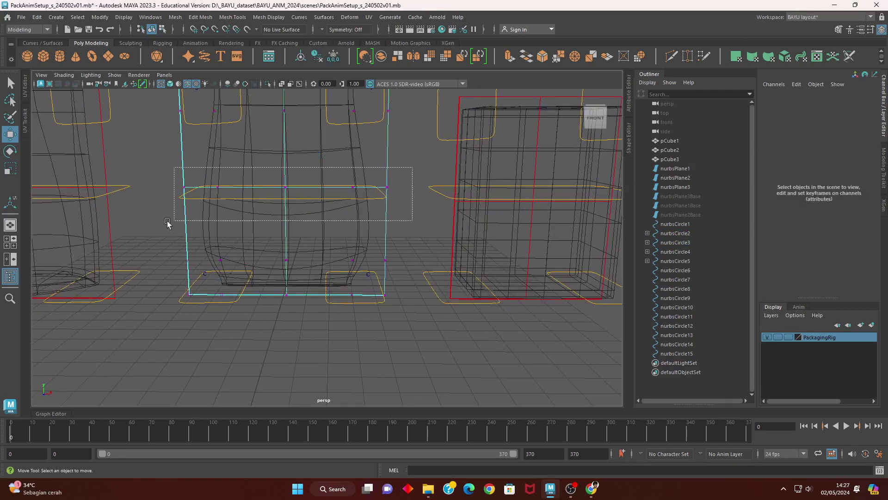
pyautogui.keyDown('alt'); pyautogui.moveTo(307, 332); pyautogui.dragTo(335, 336, button='middle'); pyautogui.keyUp('alt')
pyautogui.keyDown('alt'); pyautogui.moveTo(335, 337); pyautogui.dragTo(328, 269); pyautogui.keyUp('alt')
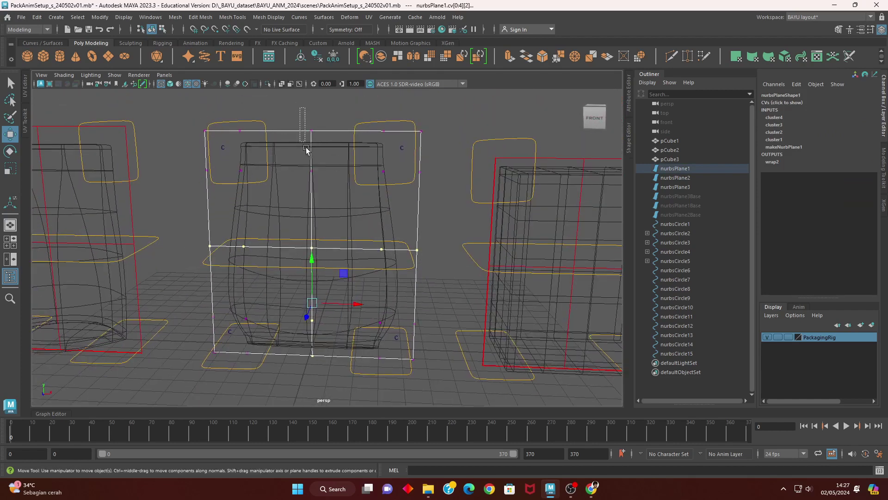
pyautogui.keyDown('alt'); pyautogui.moveTo(387, 224); pyautogui.dragTo(370, 228); pyautogui.keyUp('alt')
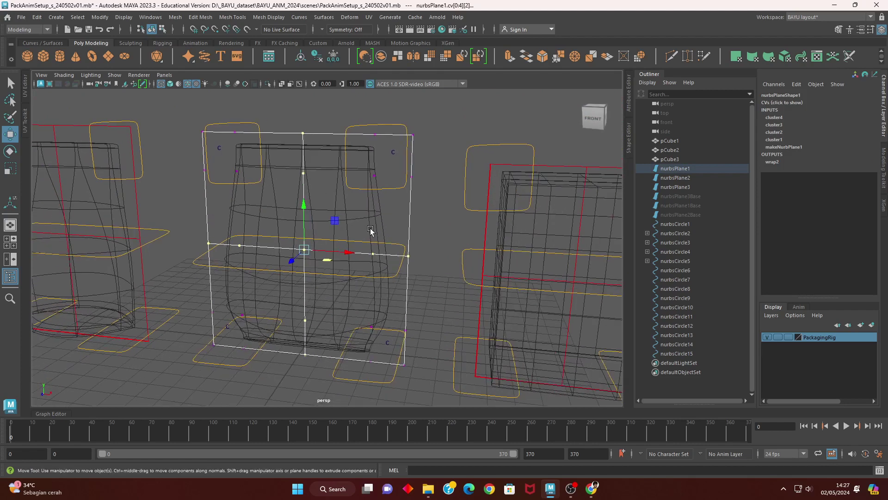
pyautogui.press('c')
pyautogui.keyDown('alt'); pyautogui.moveTo(410, 280); pyautogui.dragTo(421, 292); pyautogui.keyUp('alt')
pyautogui.keyDown('shift'); pyautogui.click(409, 284); pyautogui.keyUp('shift')
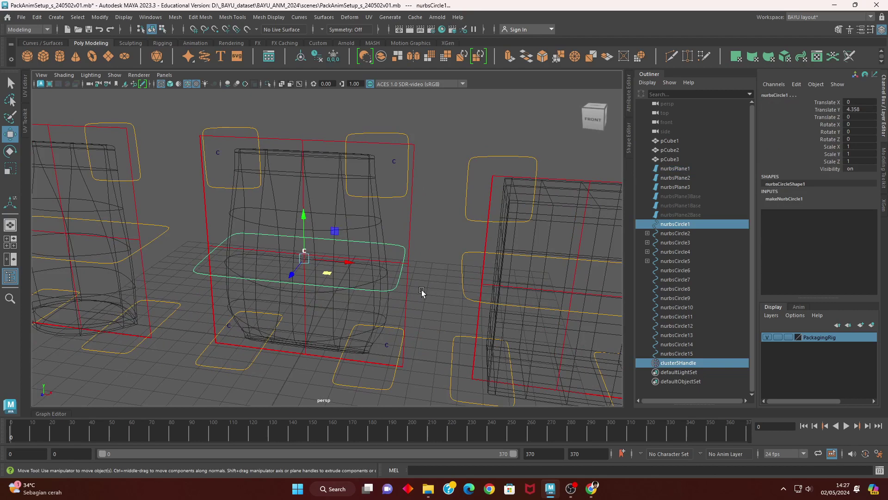
pyautogui.press('p')
pyautogui.moveTo(421, 292)
pyautogui.keyDown('alt'); pyautogui.mouseDown()
pyautogui.moveTo(387, 244)
pyautogui.moveTo(338, 260)
pyautogui.moveTo(356, 268)
pyautogui.moveTo(327, 192)
pyautogui.mouseUp(); pyautogui.keyUp('alt')
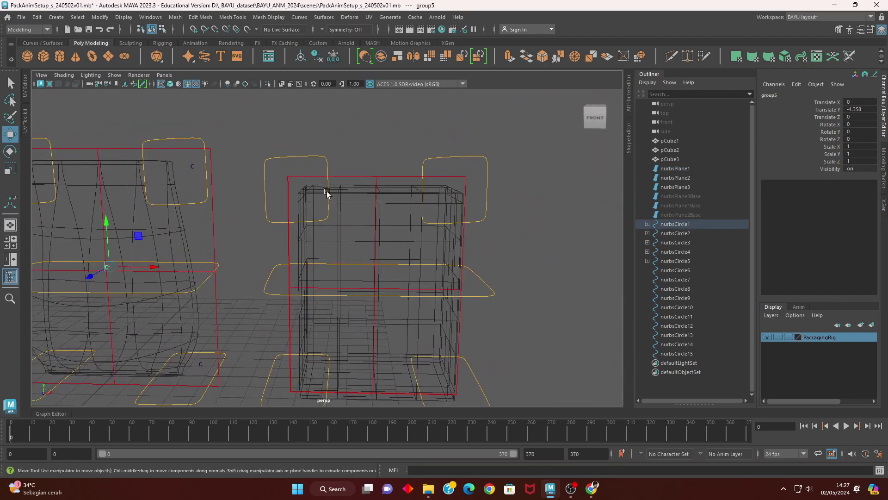
# - Cluster nurbsPlane2's upper-left corner CVs and parent it under the box's top-left circle
pyautogui.click(364, 178)
pyautogui.moveTo(365, 142); pyautogui.dragTo(379, 115, button='right')
pyautogui.moveTo(243, 157); pyautogui.dragTo(337, 226)
pyautogui.hotkey('ctrl', 'shift', 'c')
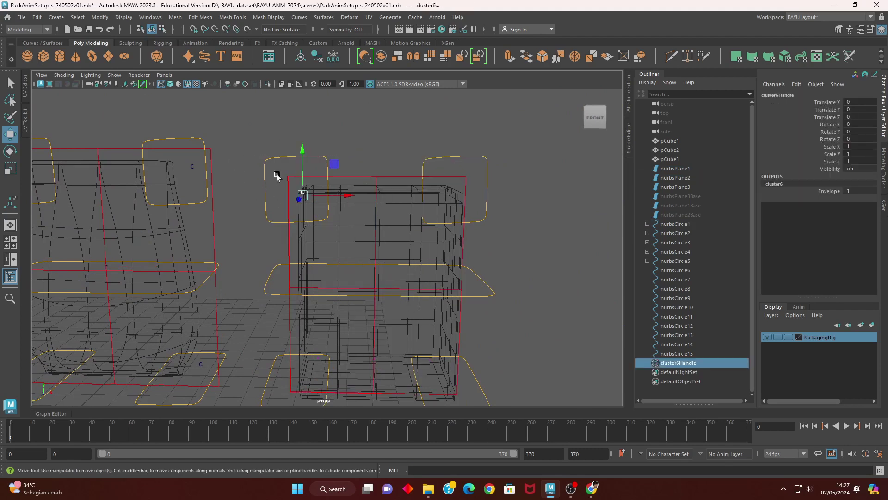
pyautogui.keyDown('shift'); pyautogui.click(271, 169); pyautogui.keyUp('shift')
pyautogui.press('p')
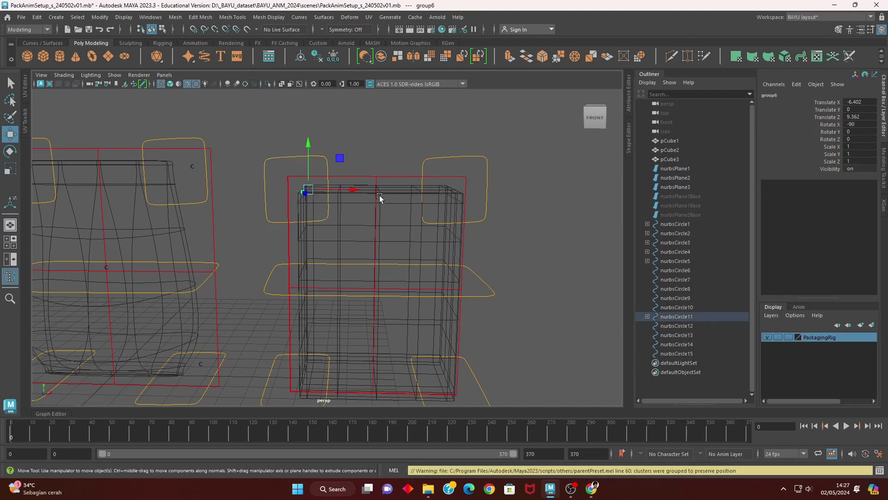
# - Hide polygon meshes in the viewport to isolate the box's wrap plane
pyautogui.click(407, 176)
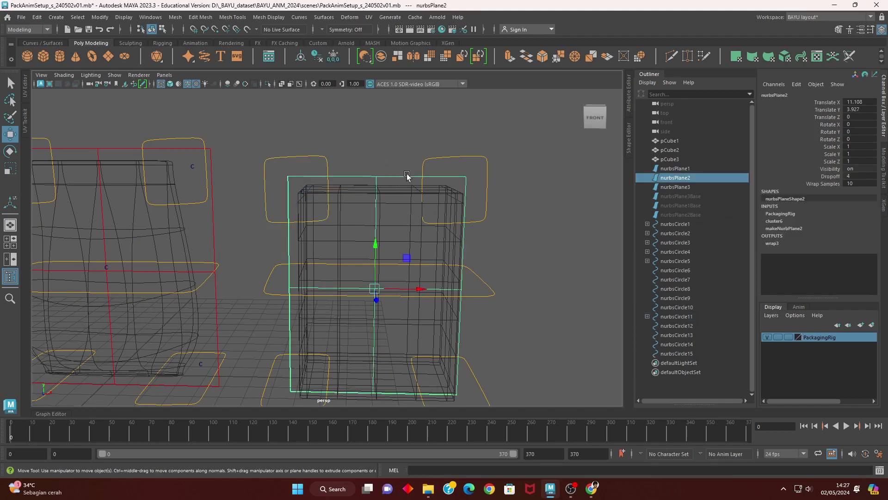
pyautogui.click(115, 75)
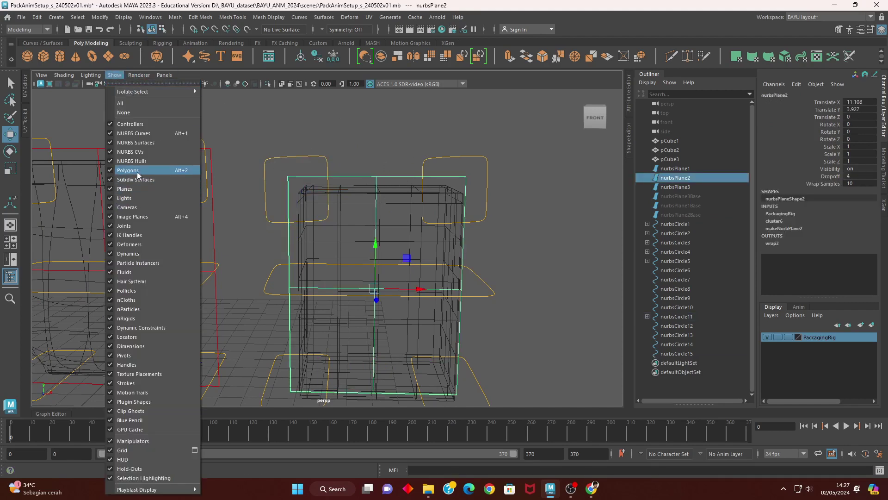
pyautogui.click(128, 170)
# - Cluster nurbsPlane2's upper-right corner CVs and parent it under the top-right circle
pyautogui.keyDown('alt'); pyautogui.moveTo(436, 244); pyautogui.dragTo(357, 154); pyautogui.keyUp('alt')
pyautogui.moveTo(358, 154); pyautogui.dragTo(320, 140, button='right')
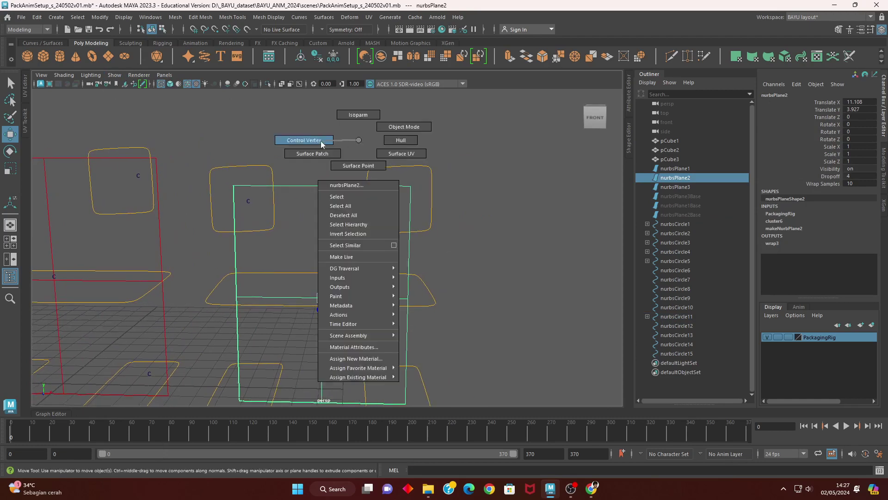
pyautogui.moveTo(331, 154); pyautogui.dragTo(473, 250)
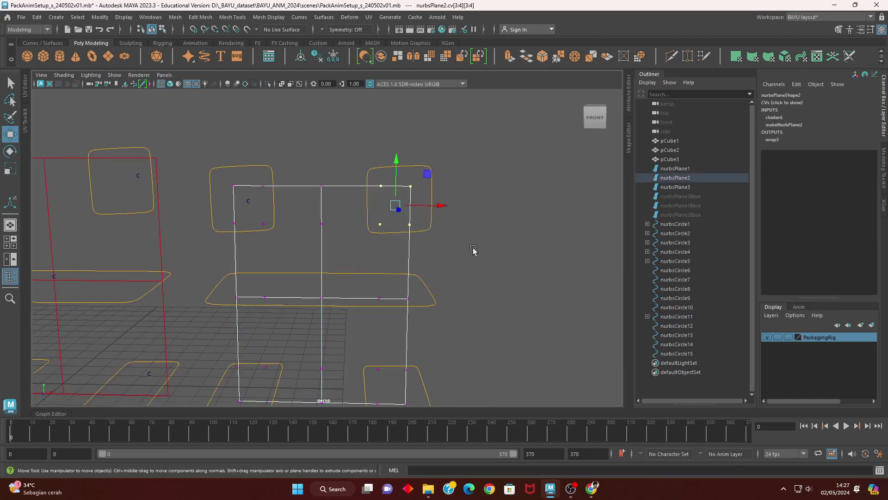
pyautogui.press('g')
pyautogui.keyDown('shift'); pyautogui.click(426, 223); pyautogui.keyUp('shift')
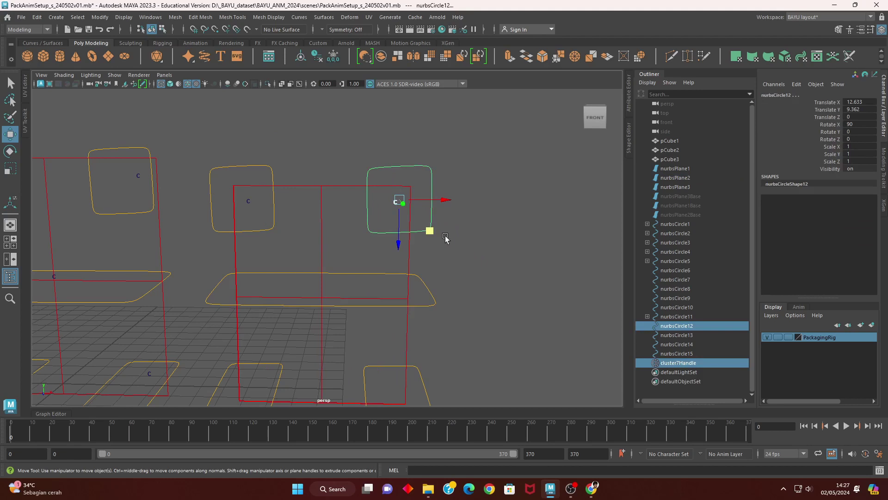
pyautogui.press('p')
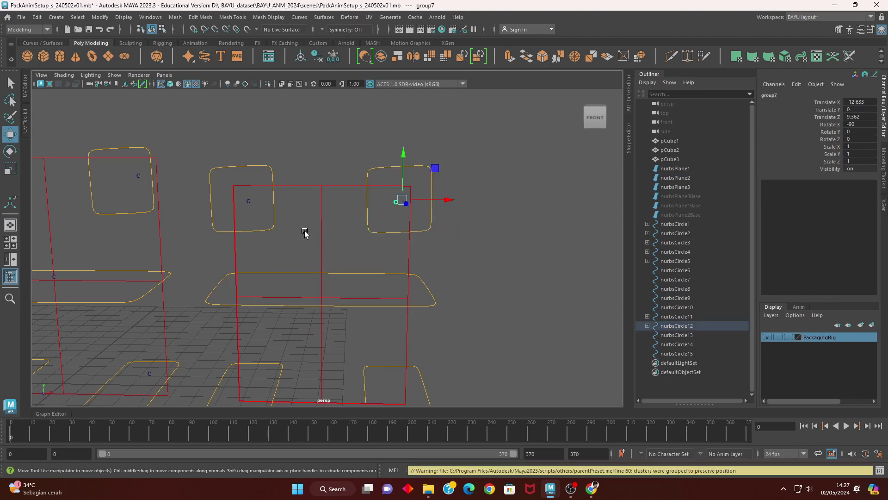
# - Cluster nurbsPlane2's middle-row CVs and parent it under the middle control circle
pyautogui.keyDown('alt'); pyautogui.moveTo(304, 232); pyautogui.dragTo(342, 143, button='middle'); pyautogui.keyUp('alt')
pyautogui.click(359, 153)
pyautogui.press('F8')
pyautogui.moveTo(333, 125); pyautogui.dragTo(398, 377)
pyautogui.keyDown('shift'); pyautogui.moveTo(259, 253); pyautogui.dragTo(489, 300); pyautogui.keyUp('shift')
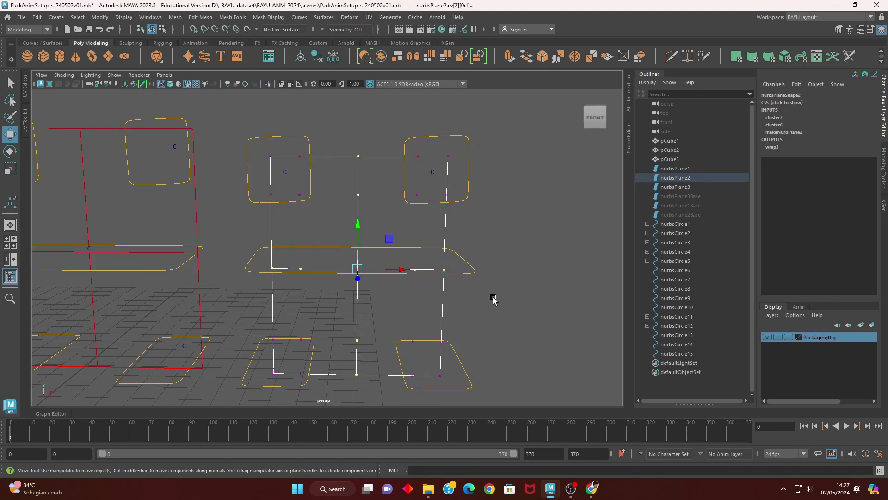
pyautogui.keyDown('alt'); pyautogui.moveTo(378, 288); pyautogui.dragTo(442, 316); pyautogui.keyUp('alt')
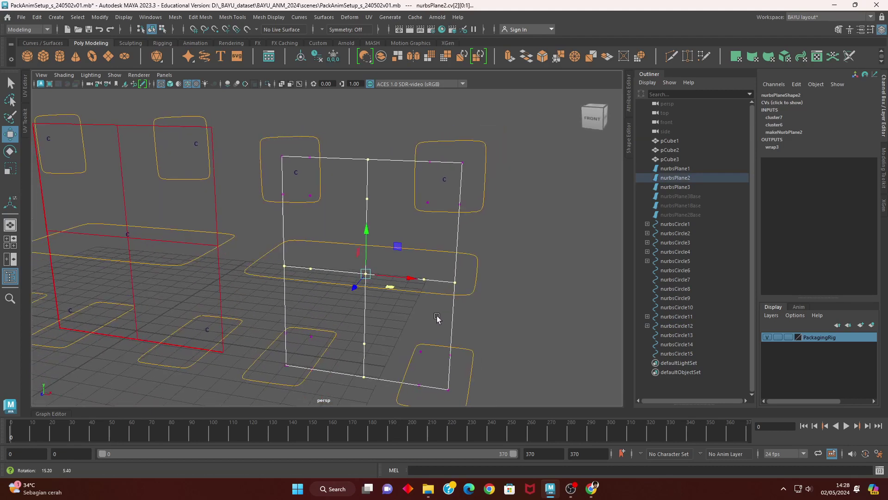
pyautogui.press('g')
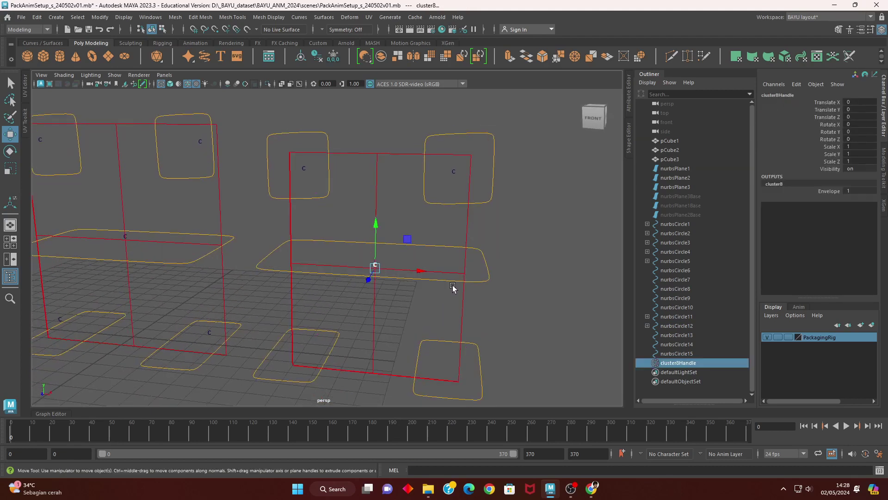
pyautogui.keyDown('shift'); pyautogui.click(482, 290); pyautogui.keyUp('shift')
pyautogui.press('p')
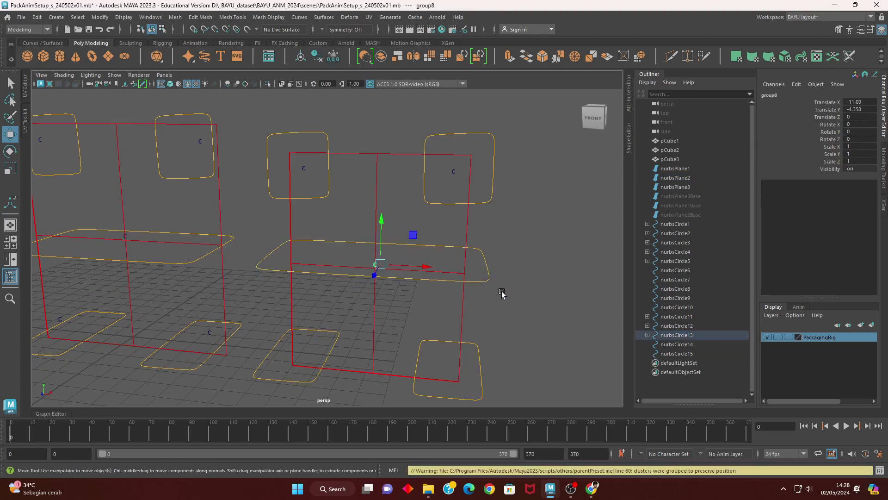
pyautogui.click(445, 313)
# - Cluster nurbsPlane2's lower-right corner CVs under the lower-right control circle
pyautogui.keyDown('alt'); pyautogui.moveTo(492, 303); pyautogui.dragTo(546, 242); pyautogui.keyUp('alt')
pyautogui.moveTo(546, 236); pyautogui.dragTo(499, 231, button='right')
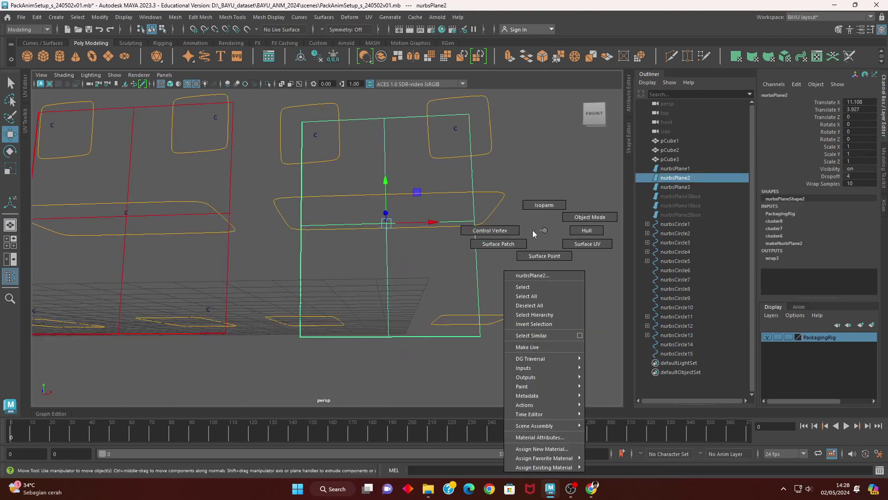
pyautogui.keyDown('alt'); pyautogui.moveTo(515, 306); pyautogui.dragTo(506, 291); pyautogui.keyUp('alt')
pyautogui.moveTo(506, 291); pyautogui.dragTo(416, 412)
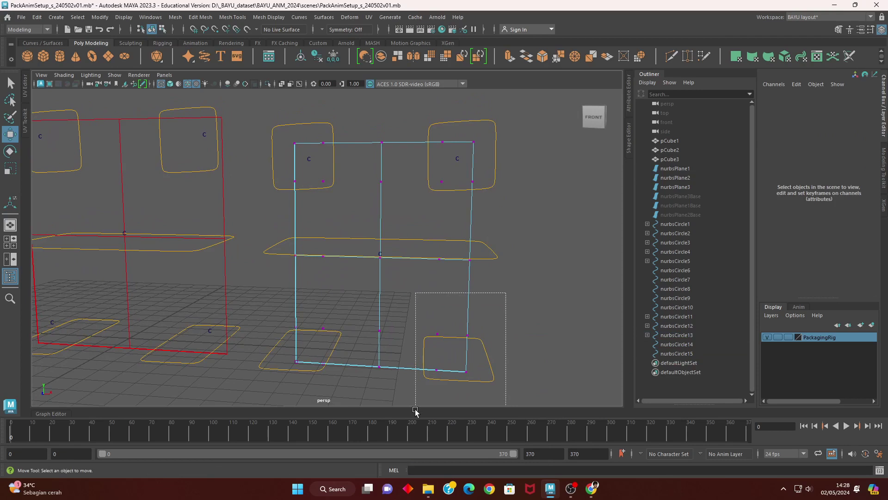
pyautogui.keyDown('shift'); pyautogui.click(493, 379); pyautogui.keyUp('shift')
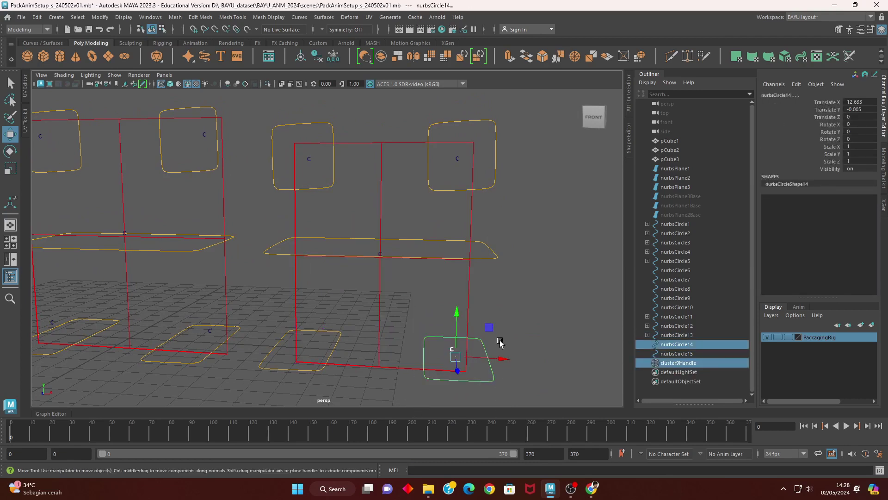
pyautogui.press('p')
# - Cluster nurbsPlane2's lower-left corner CVs as cluster10 and parent it under nurbsCircle15
pyautogui.click(359, 298)
pyautogui.moveTo(345, 301)
pyautogui.mouseDown(button='right')
pyautogui.moveTo(308, 300)
pyautogui.moveTo(290, 232)
pyautogui.mouseUp(button='right')
pyautogui.moveTo(261, 303)
pyautogui.mouseDown()
pyautogui.moveTo(346, 370)
pyautogui.moveTo(354, 387)
pyautogui.mouseUp()
pyautogui.press('g')
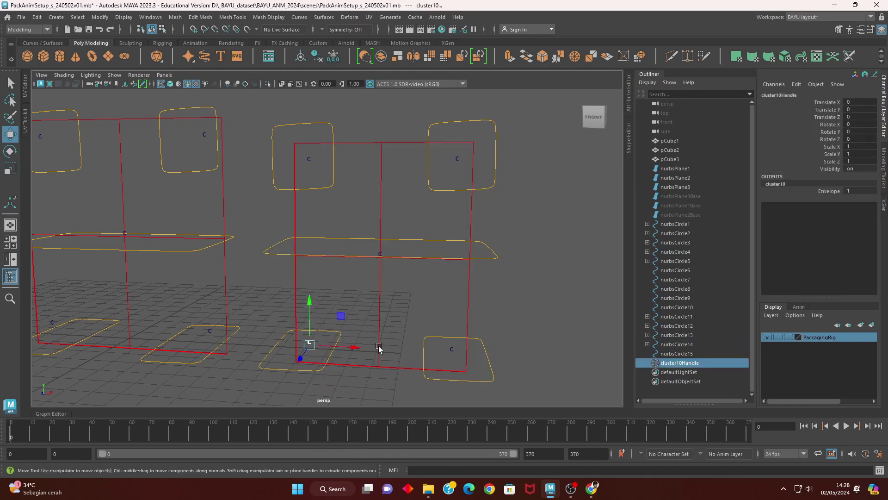
pyautogui.click(378, 348)
pyautogui.hotkey('ctrl', 'z')
pyautogui.keyDown('shift'); pyautogui.click(281, 365); pyautogui.keyUp('shift')
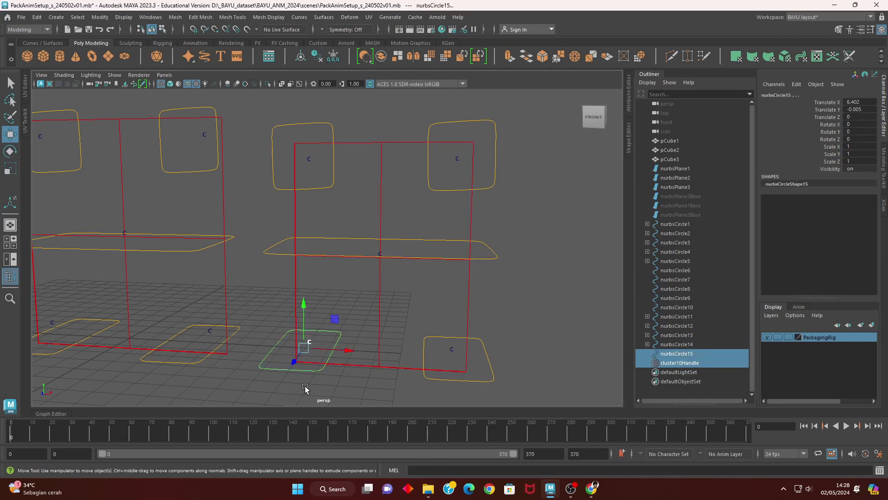
pyautogui.press('p')
pyautogui.moveTo(202, 243)
pyautogui.keyDown('alt'); pyautogui.mouseDown()
pyautogui.moveTo(471, 240)
pyautogui.moveTo(322, 252)
pyautogui.moveTo(326, 278)
pyautogui.mouseUp(); pyautogui.keyUp('alt')
# - Cluster nurbsPlane3's middle row of CVs and parent the cluster under the middle control circle
pyautogui.click(341, 259)
pyautogui.moveTo(365, 191); pyautogui.dragTo(319, 190, button='right')
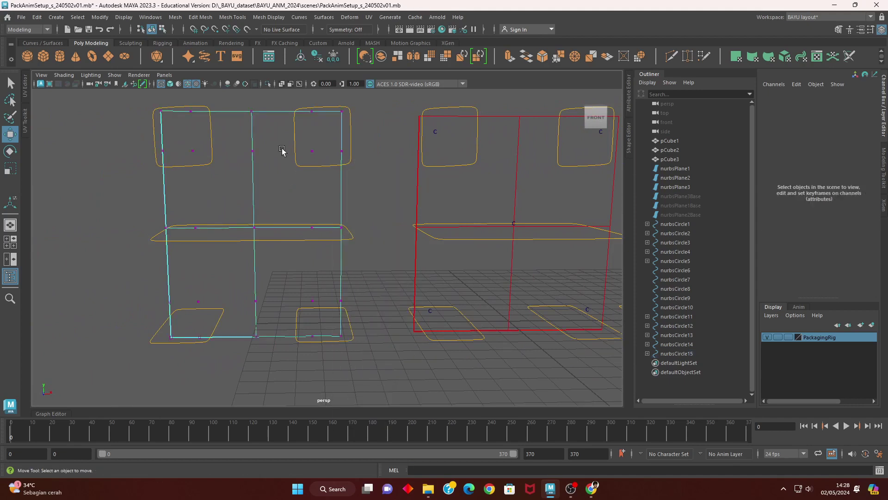
pyautogui.moveTo(245, 113); pyautogui.dragTo(259, 367)
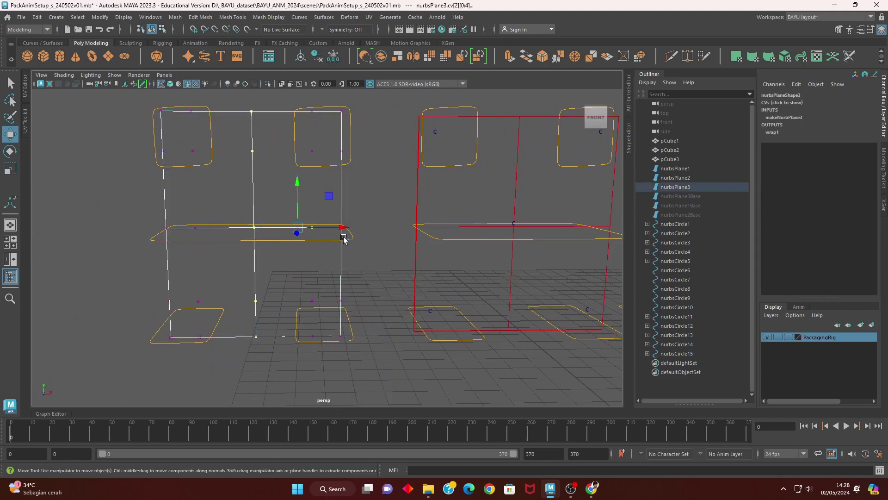
pyautogui.moveTo(360, 229); pyautogui.dragTo(349, 253)
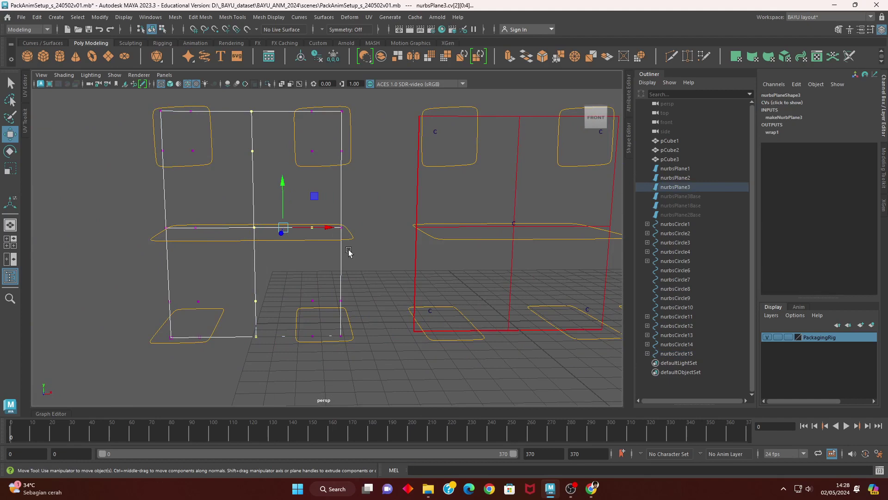
pyautogui.keyDown('shift'); pyautogui.moveTo(141, 204); pyautogui.dragTo(218, 247); pyautogui.keyUp('shift')
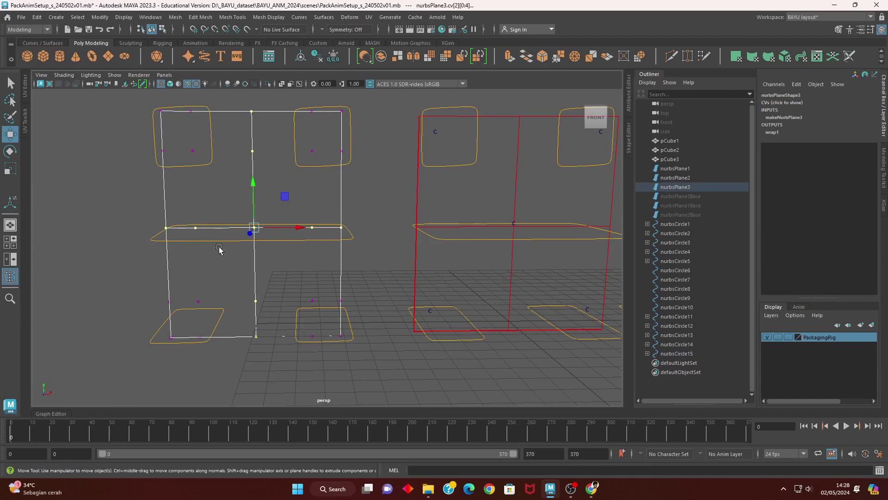
pyautogui.keyDown('shift'); pyautogui.click(302, 240); pyautogui.keyUp('shift')
pyautogui.press('p')
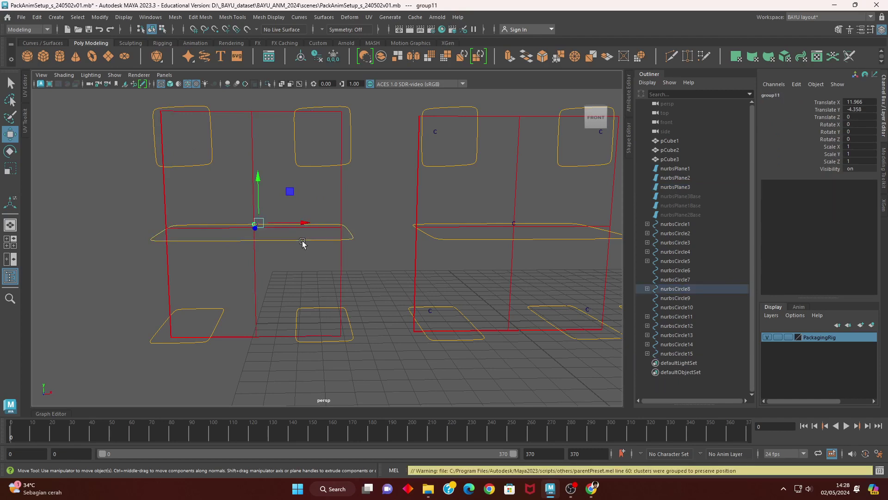
pyautogui.click(329, 284)
# - Cluster the lower-right and lower-left corner CVs and parent them under their corner circles
pyautogui.moveTo(394, 252); pyautogui.dragTo(336, 245, button='right')
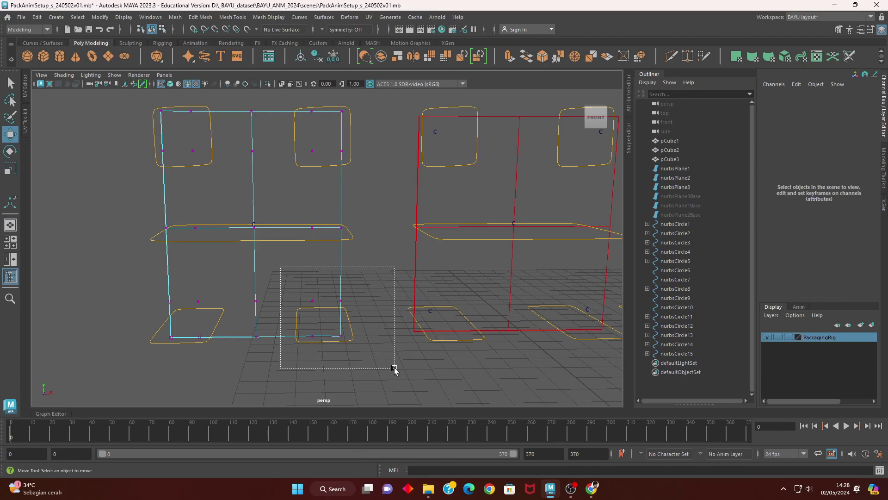
pyautogui.moveTo(286, 282); pyautogui.dragTo(389, 377)
pyautogui.keyDown('shift'); pyautogui.click(353, 343); pyautogui.keyUp('shift')
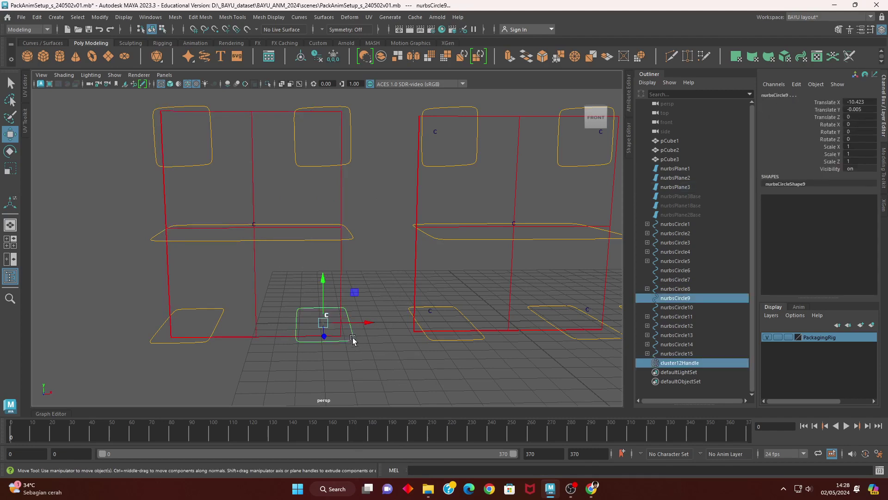
pyautogui.click(353, 341)
pyautogui.click(253, 273)
pyautogui.moveTo(265, 232)
pyautogui.mouseDown(button='right')
pyautogui.moveTo(232, 254)
pyautogui.moveTo(211, 232)
pyautogui.mouseUp(button='right')
pyautogui.moveTo(143, 275); pyautogui.dragTo(223, 371)
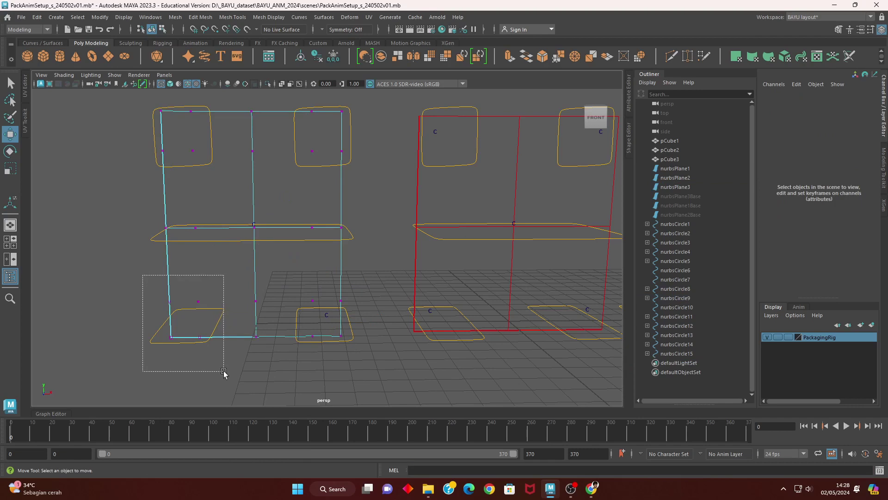
pyautogui.keyDown('shift'); pyautogui.click(203, 343); pyautogui.keyUp('shift')
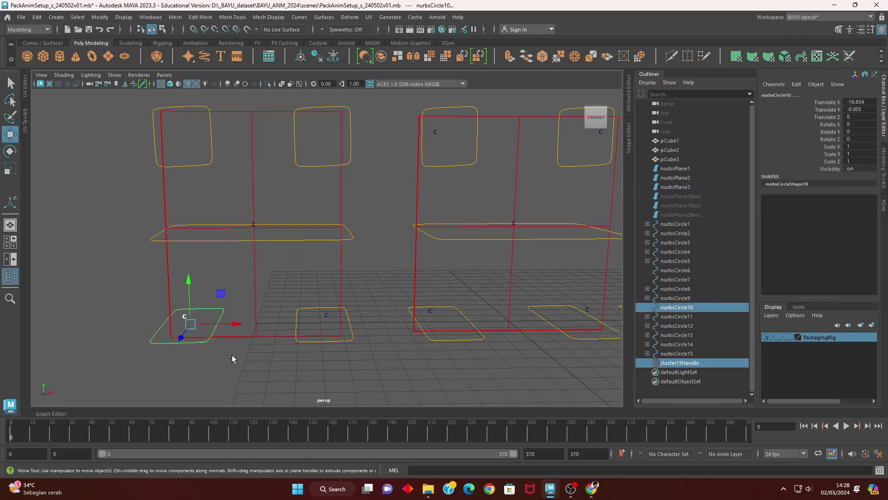
pyautogui.press('p')
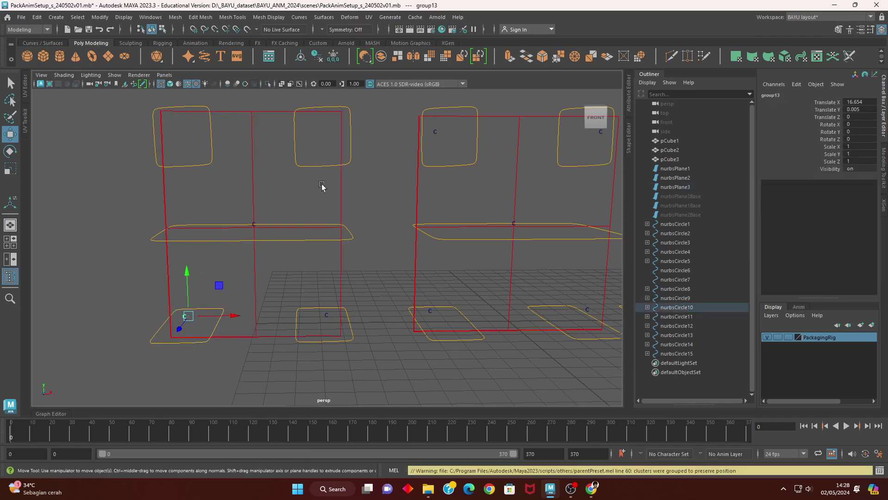
# - Cluster the upper-right corner CVs and pair the cluster with the upper-right control circle
pyautogui.keyDown('alt'); pyautogui.moveTo(321, 187); pyautogui.dragTo(318, 273, button='middle'); pyautogui.keyUp('alt')
pyautogui.click(334, 272)
pyautogui.moveTo(370, 151); pyautogui.dragTo(367, 126, button='right')
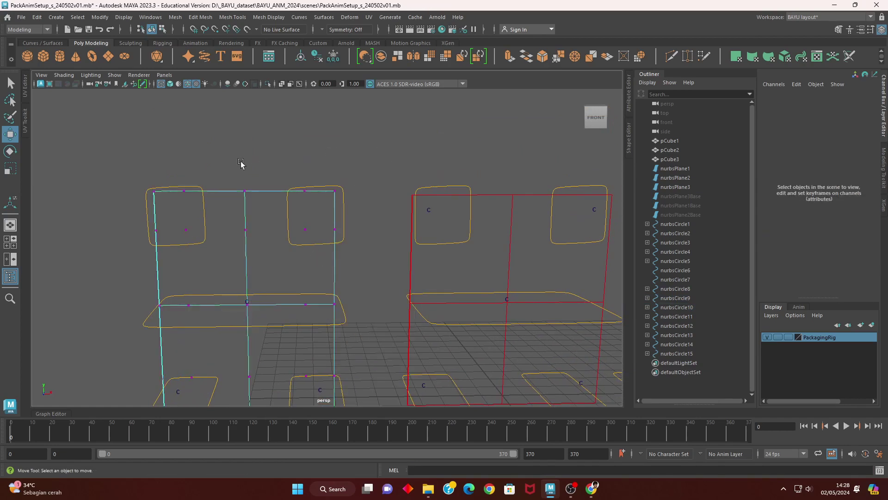
pyautogui.moveTo(243, 163); pyautogui.dragTo(356, 251)
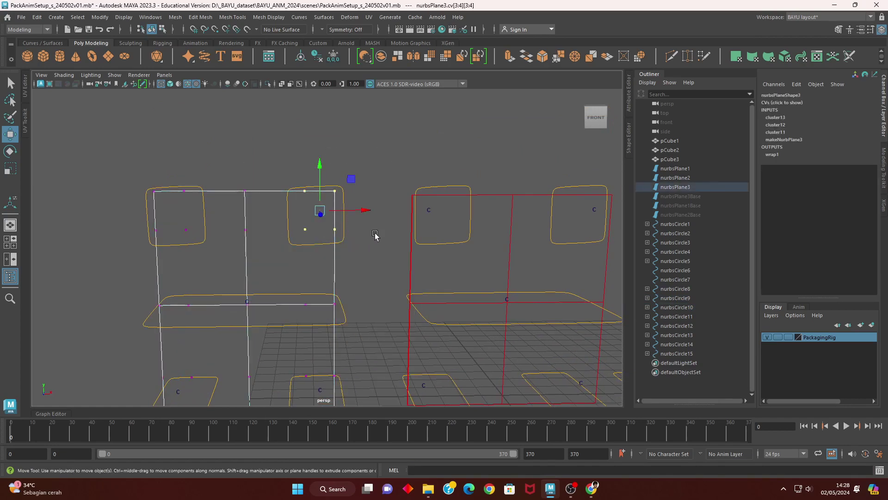
pyautogui.keyDown('shift'); pyautogui.click(315, 243); pyautogui.keyUp('shift')
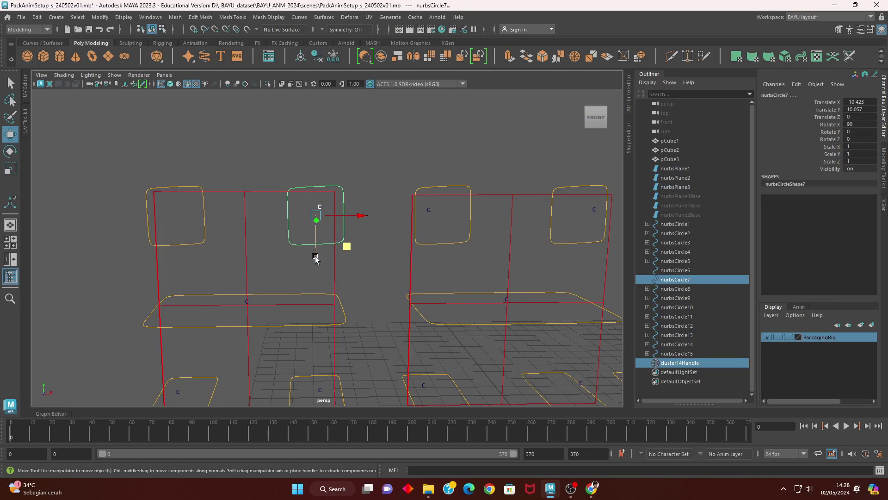
# - Cluster the upper-left corner CVs and parent cluster15Handle under nurbsCircle6
pyautogui.click(233, 192)
pyautogui.moveTo(238, 160); pyautogui.dragTo(205, 160, button='right')
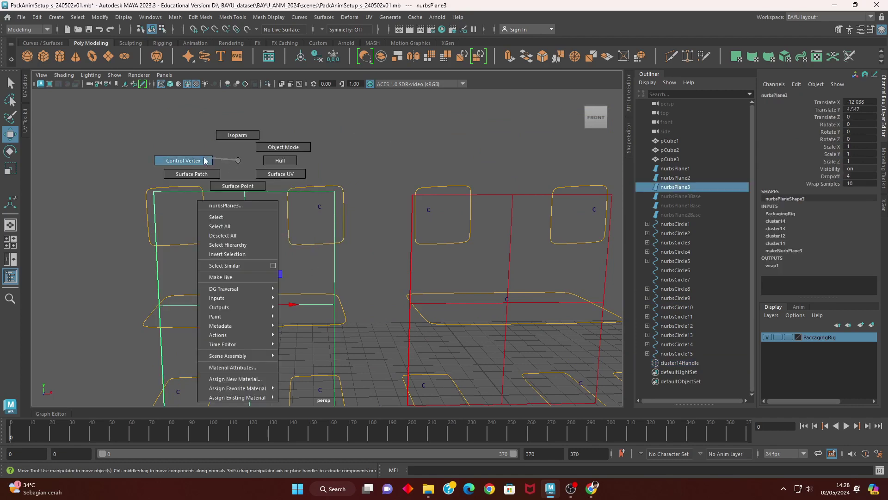
pyautogui.moveTo(204, 243); pyautogui.dragTo(143, 190)
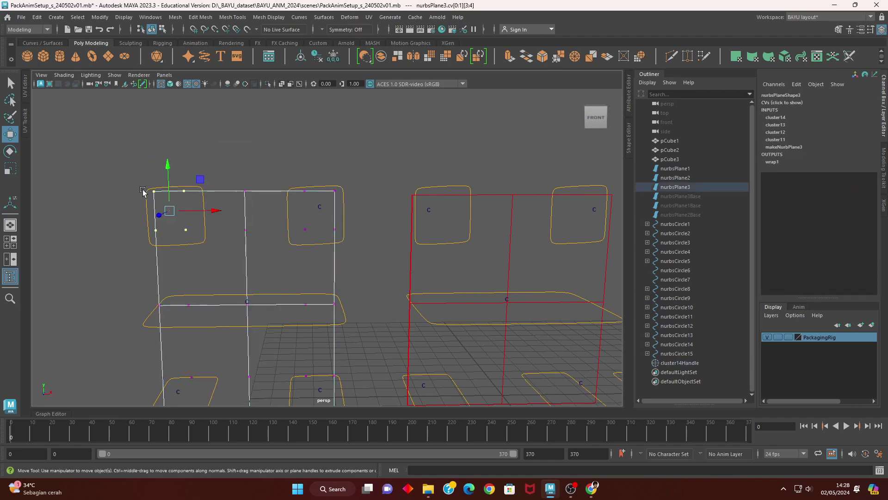
pyautogui.press('g')
pyautogui.keyDown('shift'); pyautogui.click(200, 241); pyautogui.keyUp('shift')
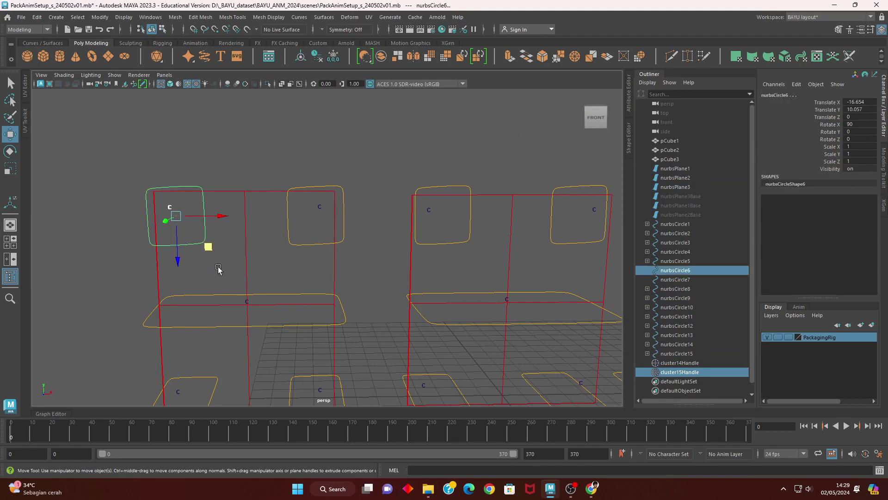
pyautogui.hotkey('ctrl', 'g')
pyautogui.scroll(-5, 453, 278)
pyautogui.keyDown('alt'); pyautogui.moveTo(363, 329); pyautogui.dragTo(370, 356); pyautogui.keyUp('alt')
pyautogui.scroll(2, 482, 333)
pyautogui.scroll(2, 507, 317)
pyautogui.scroll(2, 453, 336)
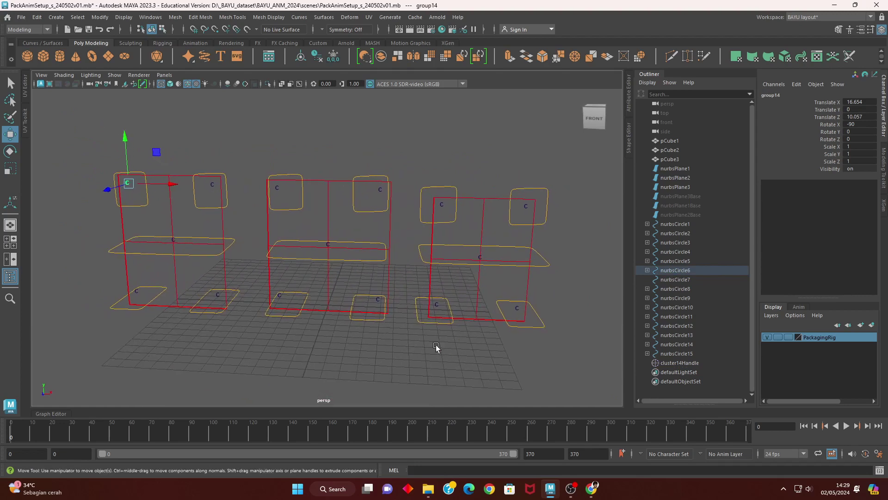
# - Hide NURBS curves in the viewport via the Show menu
pyautogui.click(328, 181)
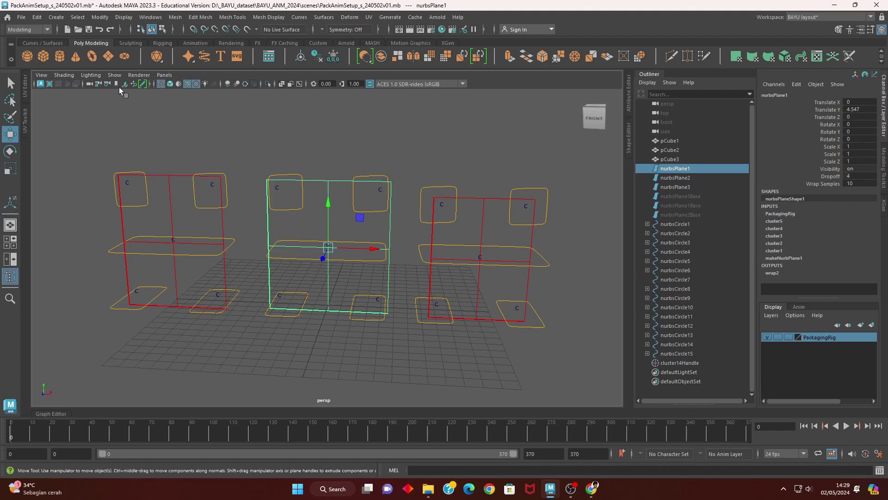
pyautogui.click(113, 75)
pyautogui.click(133, 133)
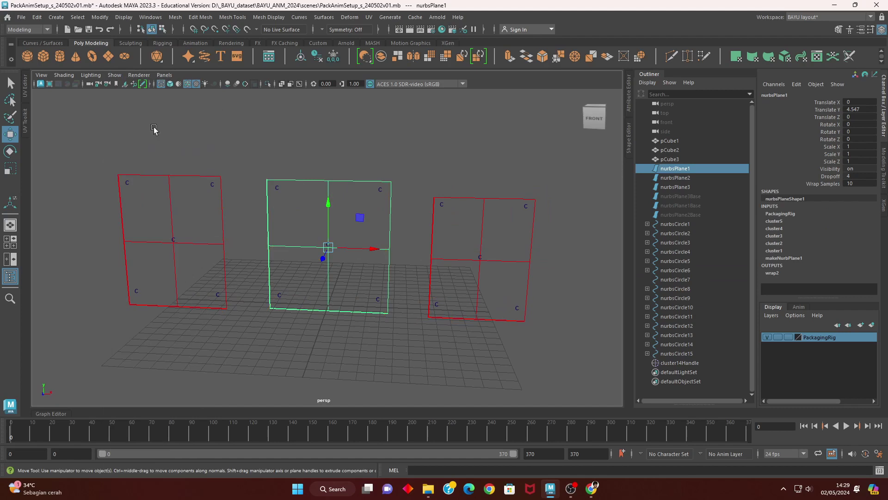
pyautogui.click(322, 382)
pyautogui.keyDown('alt'); pyautogui.moveTo(323, 382); pyautogui.dragTo(235, 334); pyautogui.keyUp('alt')
# - Add the three planes and their clusters to the PackagingRig layer, then hide that layer
pyautogui.moveTo(61, 136); pyautogui.dragTo(614, 379)
pyautogui.keyDown('alt'); pyautogui.moveTo(447, 337); pyautogui.dragTo(776, 387); pyautogui.keyUp('alt')
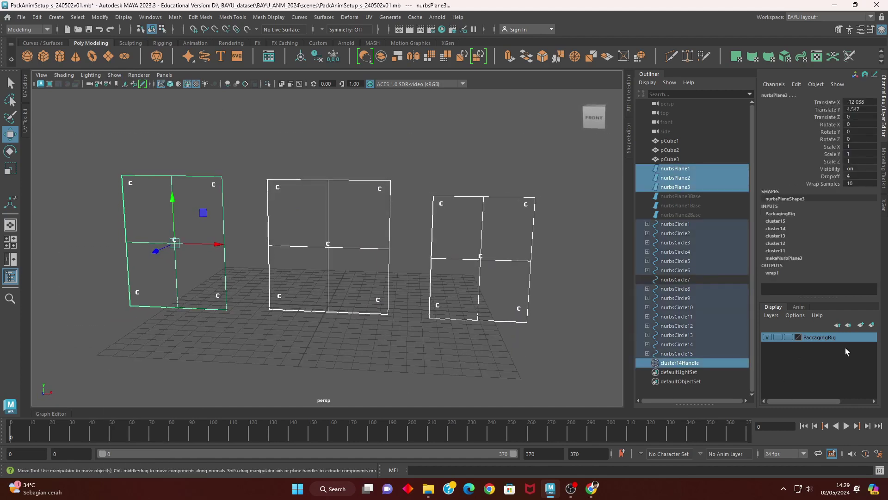
pyautogui.rightClick(836, 337)
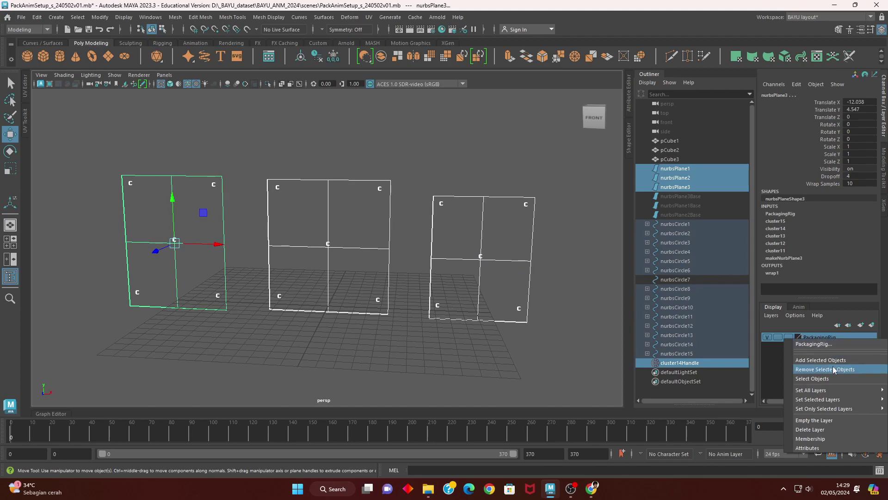
pyautogui.click(835, 360)
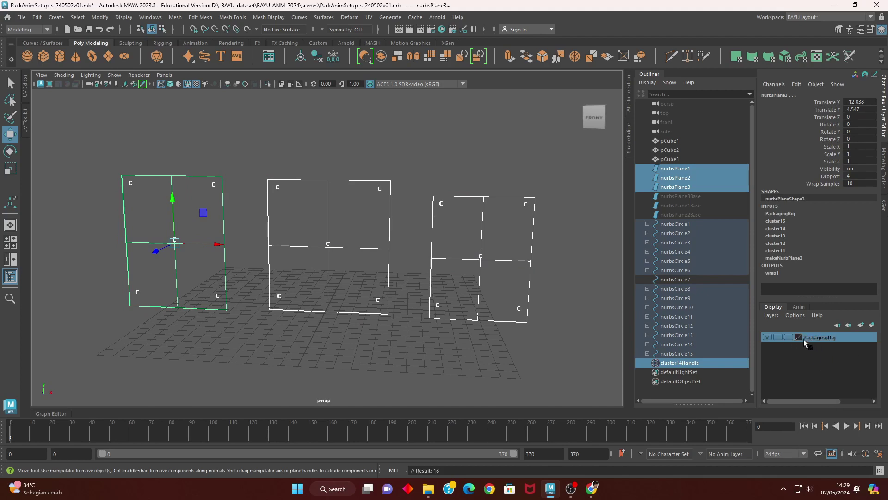
pyautogui.click(766, 337)
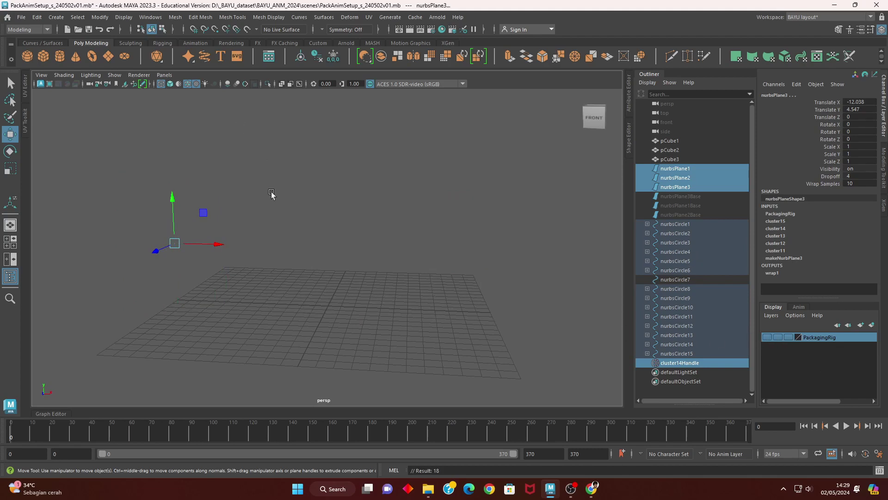
pyautogui.click(202, 148)
pyautogui.click(115, 75)
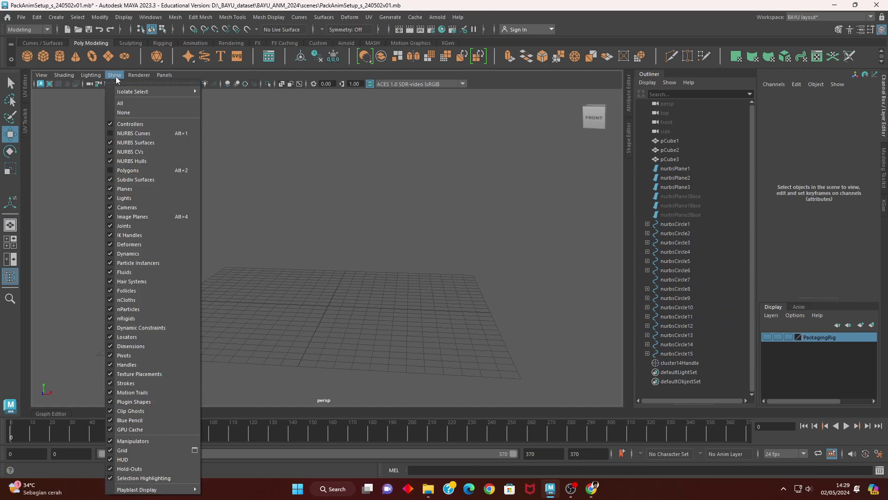
# - Show all object types again and zoom in on the box and cylinder
pyautogui.click(126, 103)
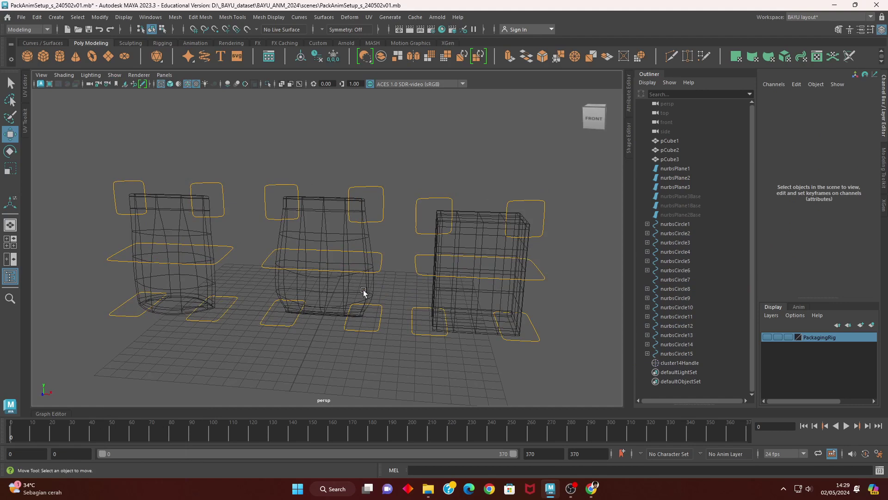
pyautogui.scroll(2, 342, 246)
pyautogui.scroll(3, 360, 274)
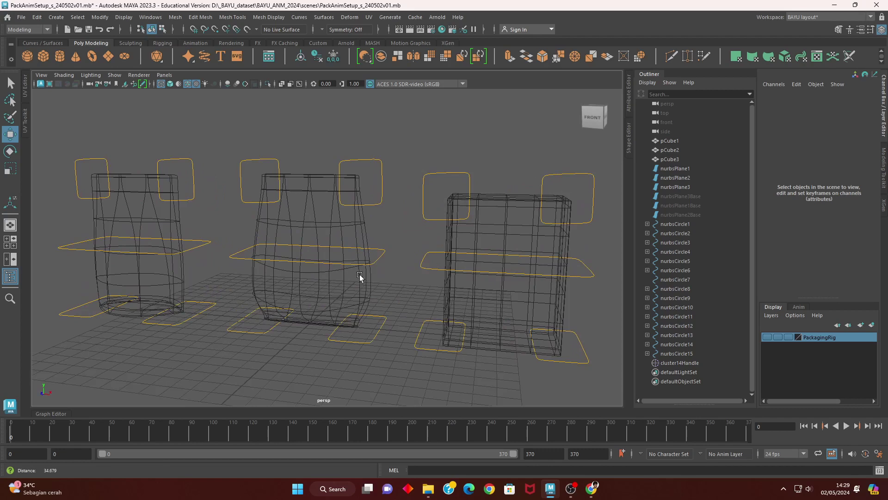
pyautogui.scroll(1, 359, 273)
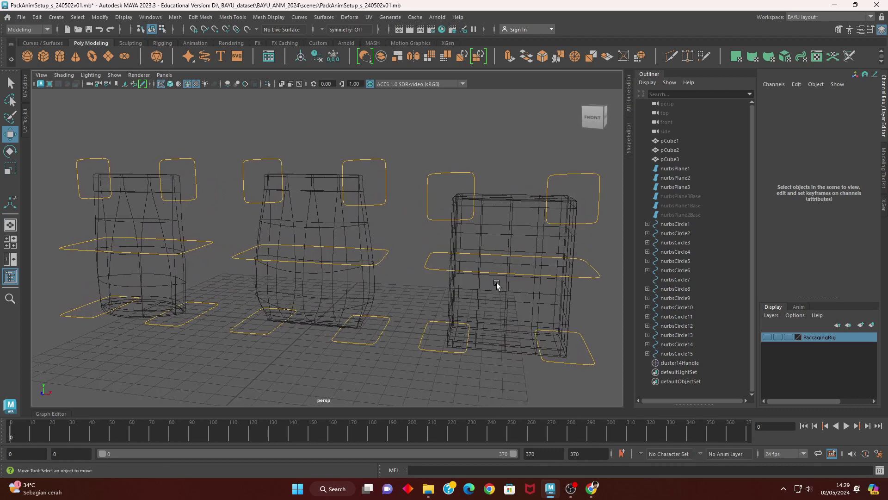
pyautogui.keyDown('alt'); pyautogui.moveTo(360, 274); pyautogui.dragTo(444, 273); pyautogui.keyUp('alt')
pyautogui.scroll(3, 373, 262)
pyautogui.keyDown('alt'); pyautogui.moveTo(373, 262); pyautogui.dragTo(383, 265, button='middle'); pyautogui.keyUp('alt')
pyautogui.scroll(2, 382, 265)
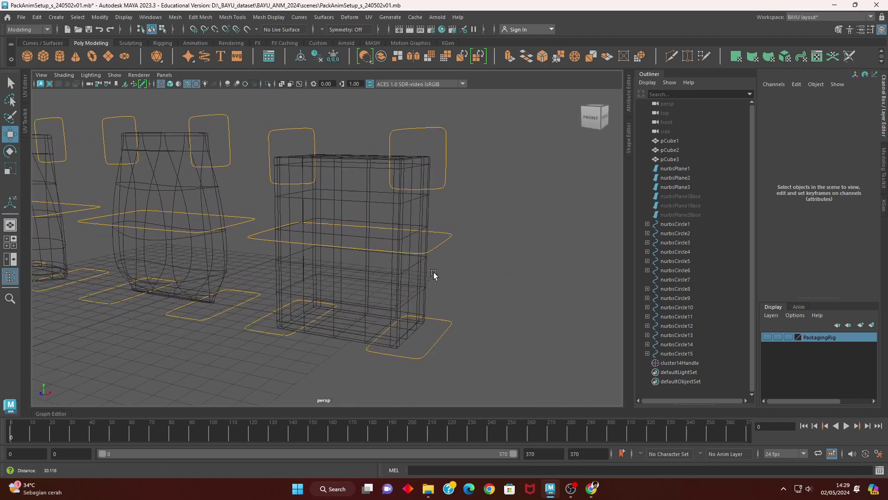
pyautogui.scroll(2, 443, 302)
pyautogui.keyDown('alt'); pyautogui.moveTo(446, 328); pyautogui.dragTo(440, 293, button='middle'); pyautogui.keyUp('alt')
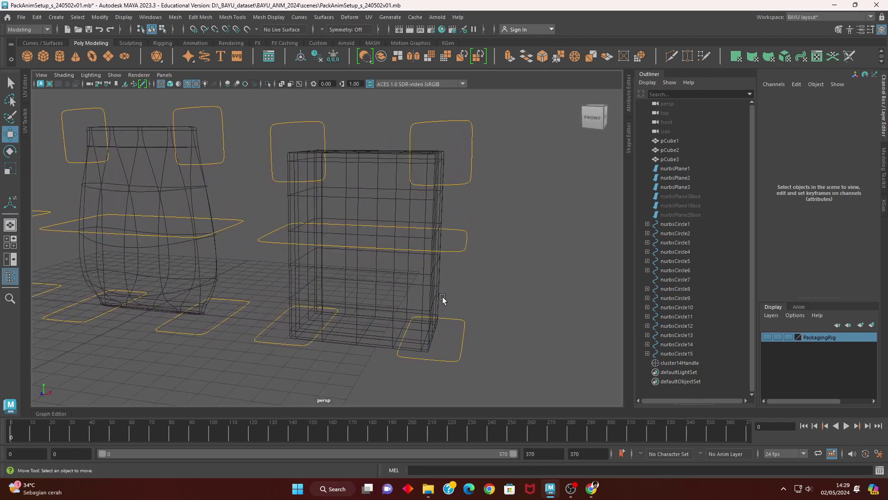
# - Parent nurbsCircle11 and nurbsCircle12 under the box's middle circle, nurbsCircle13
pyautogui.moveTo(275, 104); pyautogui.dragTo(470, 134)
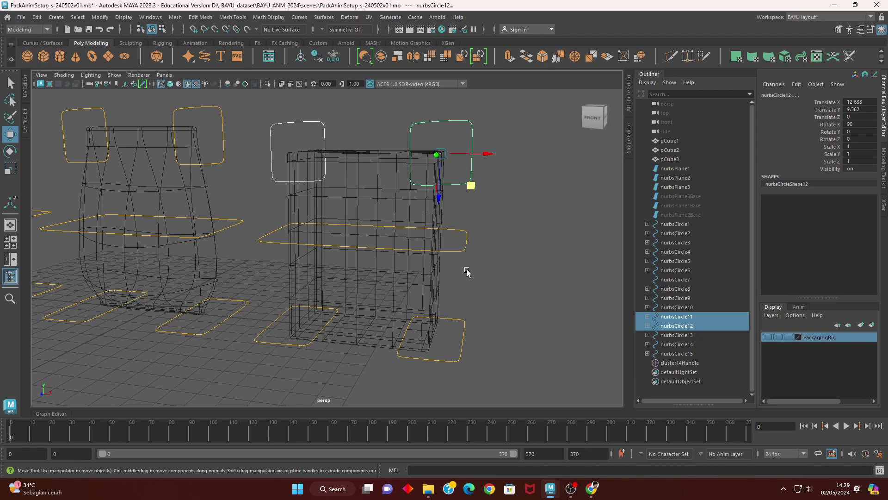
pyautogui.keyDown('shift'); pyautogui.click(463, 250); pyautogui.keyUp('shift')
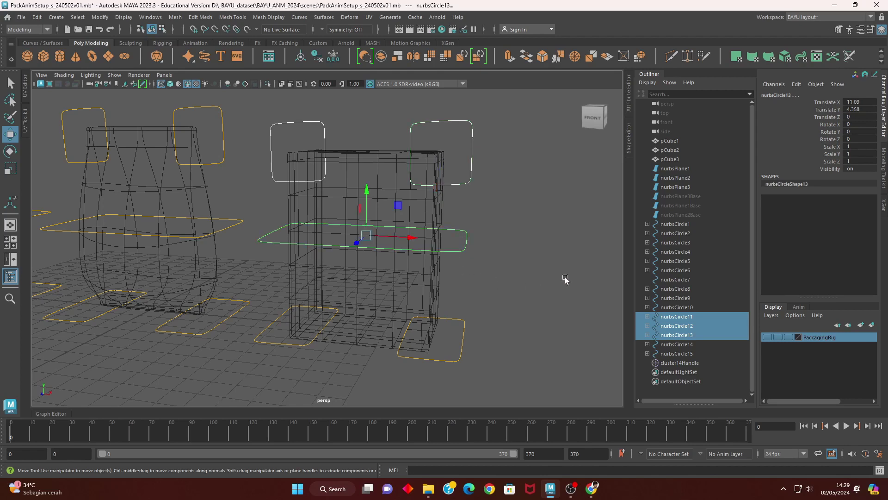
pyautogui.press('p')
pyautogui.moveTo(313, 188)
pyautogui.keyDown('alt'); pyautogui.mouseDown(button='middle')
pyautogui.moveTo(445, 292)
pyautogui.moveTo(459, 279)
pyautogui.mouseUp(button='middle'); pyautogui.keyUp('alt')
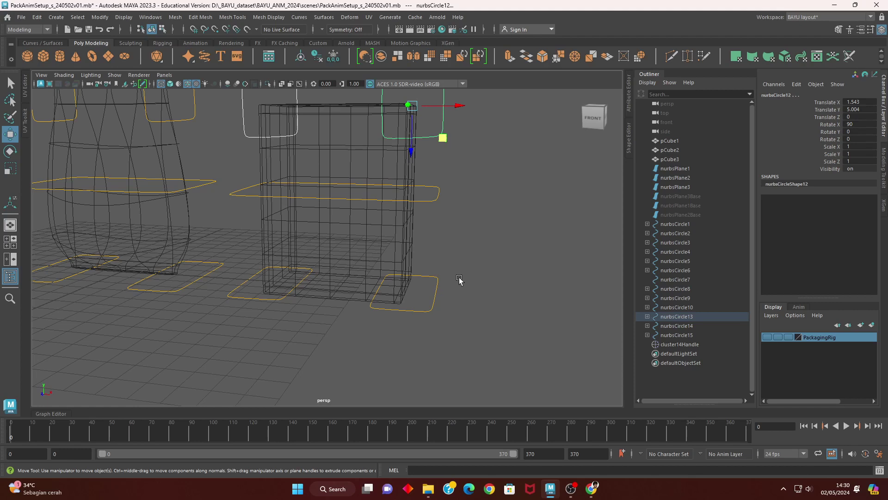
# - Maximize the top view, frame it on the box, and switch to wireframe
pyautogui.moveTo(370, 338)
pyautogui.keyDown('alt'); pyautogui.mouseDown()
pyautogui.moveTo(387, 345)
pyautogui.moveTo(376, 353)
pyautogui.moveTo(379, 345)
pyautogui.mouseUp(); pyautogui.keyUp('alt')
pyautogui.press('space')
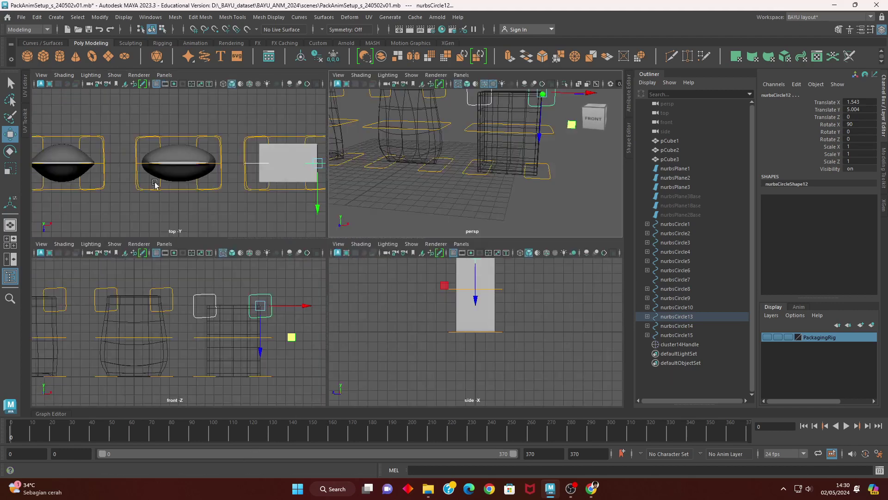
pyautogui.press('space')
pyautogui.keyDown('alt'); pyautogui.moveTo(584, 336); pyautogui.dragTo(359, 271, button='middle'); pyautogui.keyUp('alt')
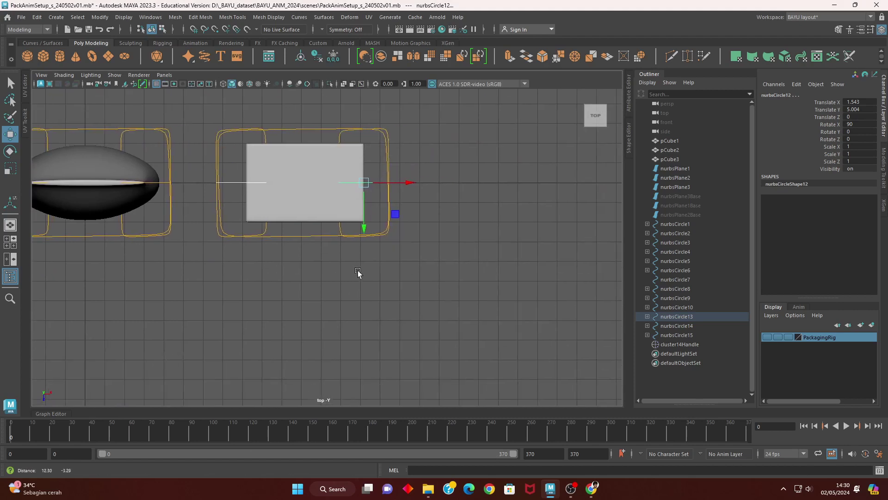
pyautogui.scroll(2, 419, 308)
pyautogui.press('4')
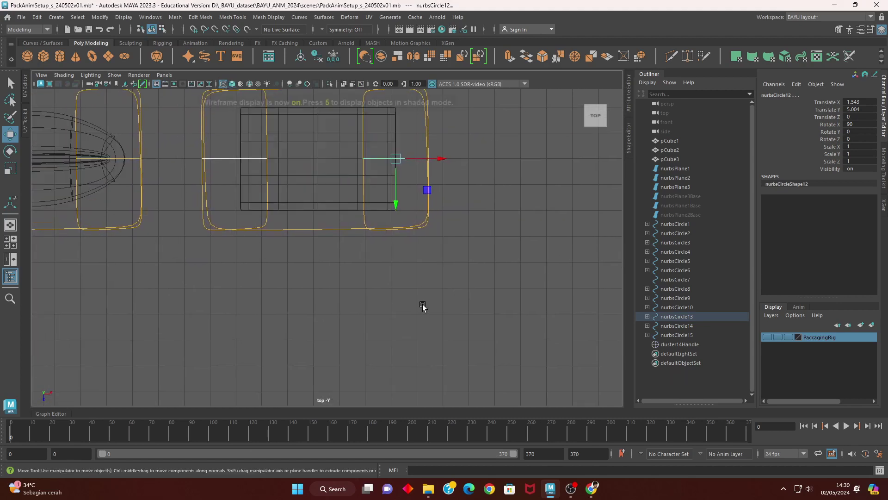
pyautogui.keyDown('alt'); pyautogui.moveTo(299, 279); pyautogui.dragTo(359, 306, button='middle'); pyautogui.keyUp('alt')
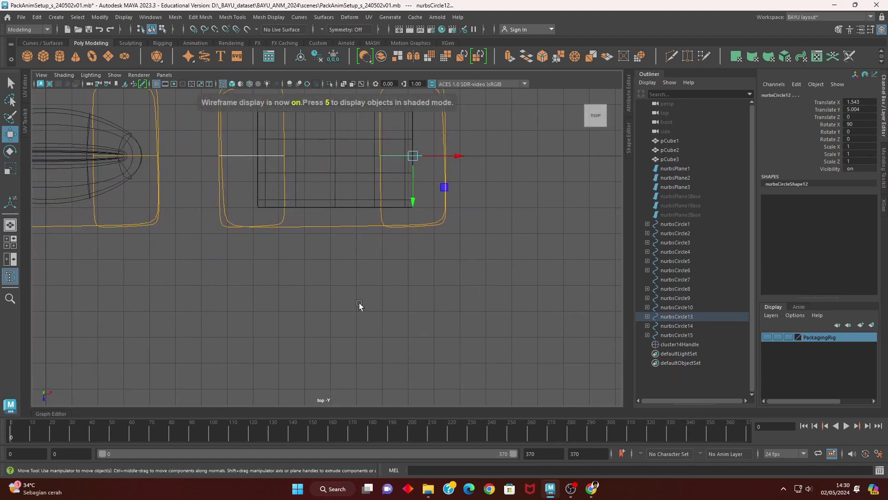
# - Activate the CV Curve Tool with curve degree set to 1 Linear
pyautogui.click(57, 17)
pyautogui.moveTo(77, 89)
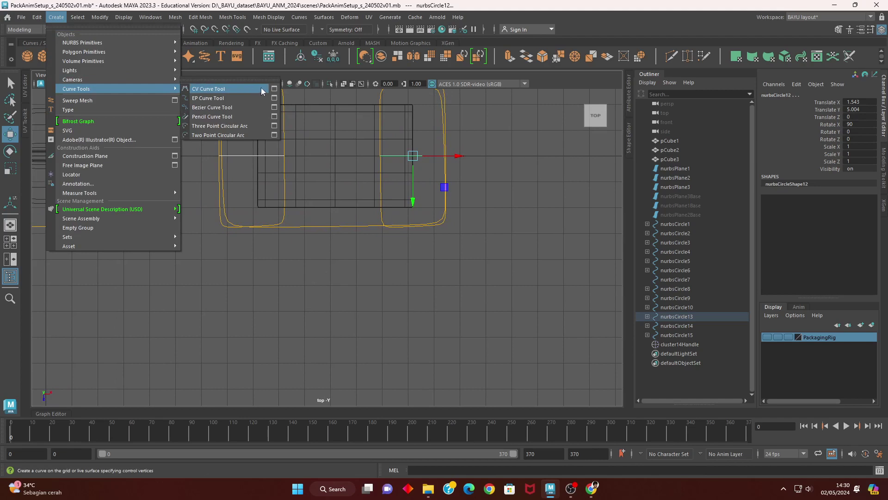
pyautogui.click(274, 89)
pyautogui.moveTo(189, 107)
pyautogui.mouseDown()
pyautogui.moveTo(720, 89)
pyautogui.moveTo(619, 103)
pyautogui.mouseUp()
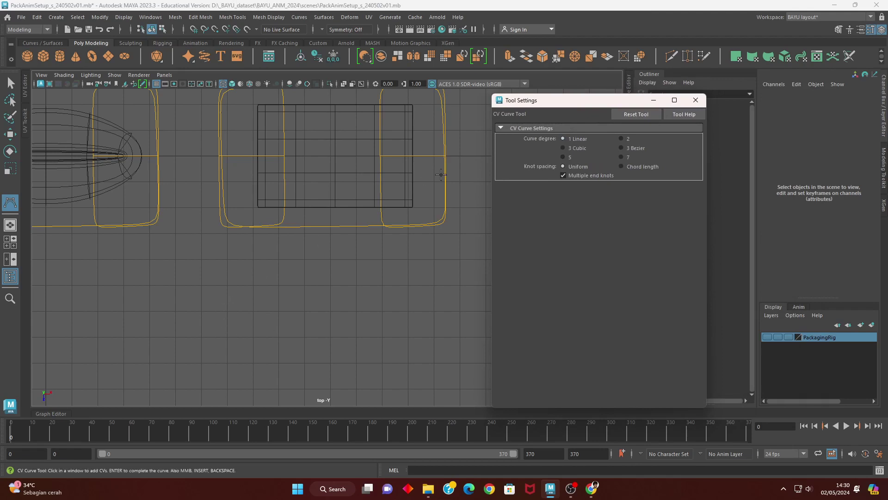
pyautogui.click(56, 17)
pyautogui.moveTo(76, 89)
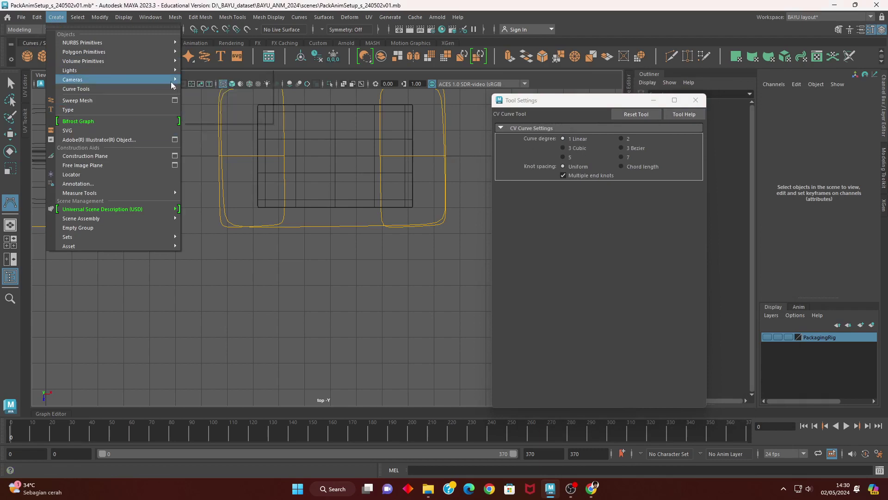
pyautogui.click(194, 31)
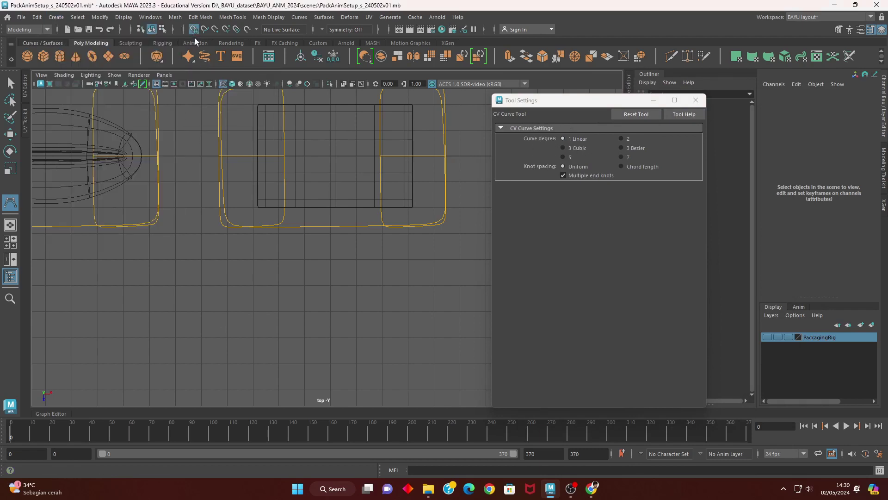
# - Draw a linear arrow curve below the box: square handle, shaft, crossbar and triangular head
pyautogui.moveTo(367, 274)
pyautogui.keyDown('alt'); pyautogui.mouseDown(button='middle')
pyautogui.moveTo(353, 288)
pyautogui.moveTo(253, 288)
pyautogui.mouseUp(button='middle'); pyautogui.keyUp('alt')
pyautogui.scroll(1, 305, 256)
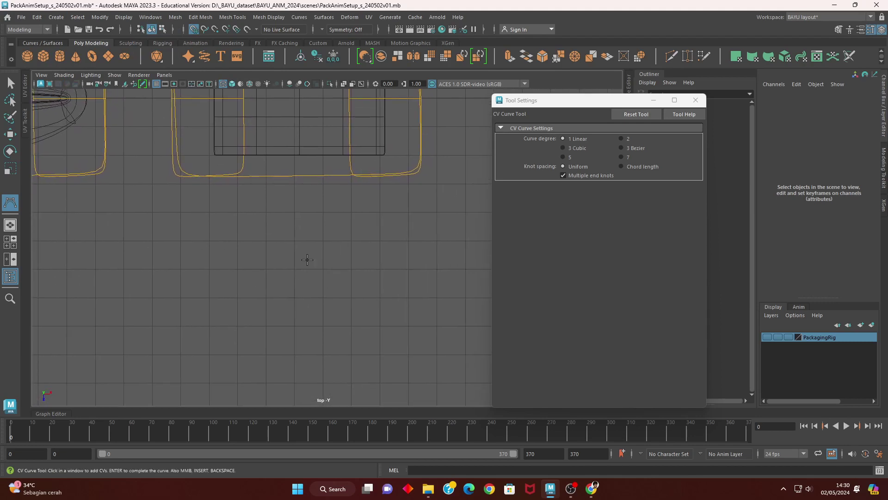
pyautogui.click(293, 240)
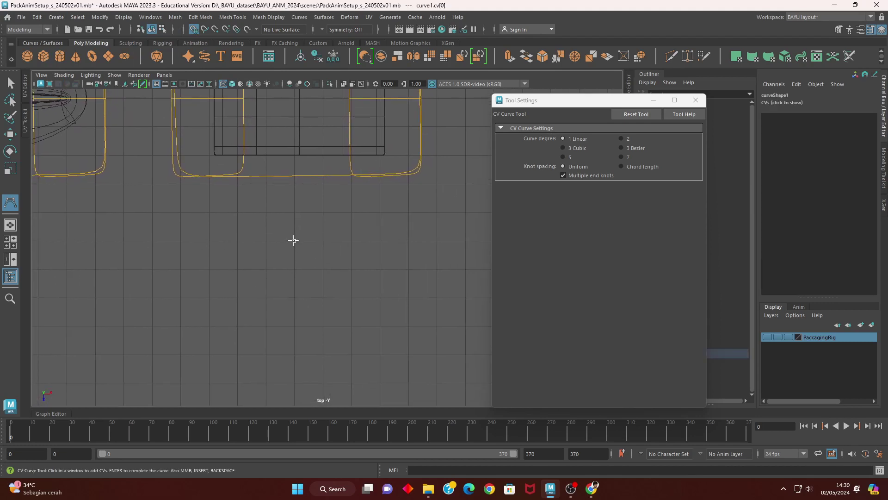
pyautogui.click(267, 185)
pyautogui.click(323, 184)
pyautogui.click(323, 240)
pyautogui.click(296, 241)
pyautogui.click(295, 298)
pyautogui.click(266, 297)
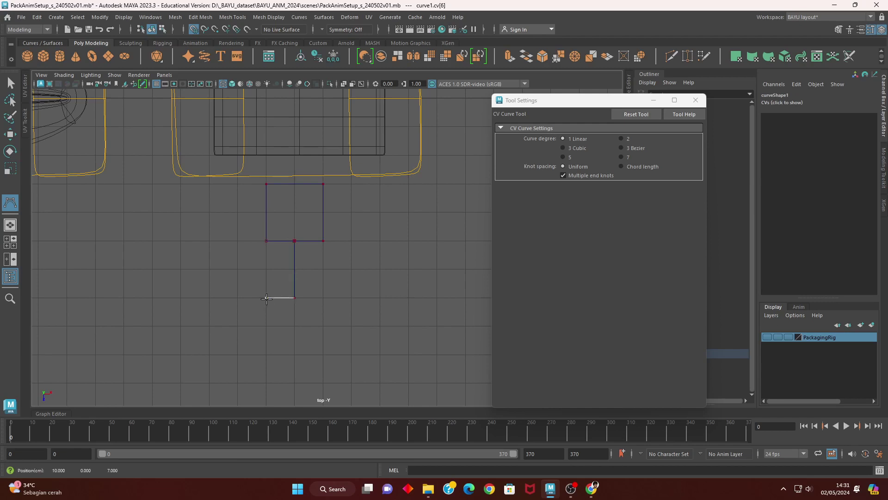
pyautogui.click(296, 297)
pyautogui.click(294, 355)
pyautogui.click(267, 354)
pyautogui.click(294, 383)
pyautogui.click(323, 355)
pyautogui.click(294, 354)
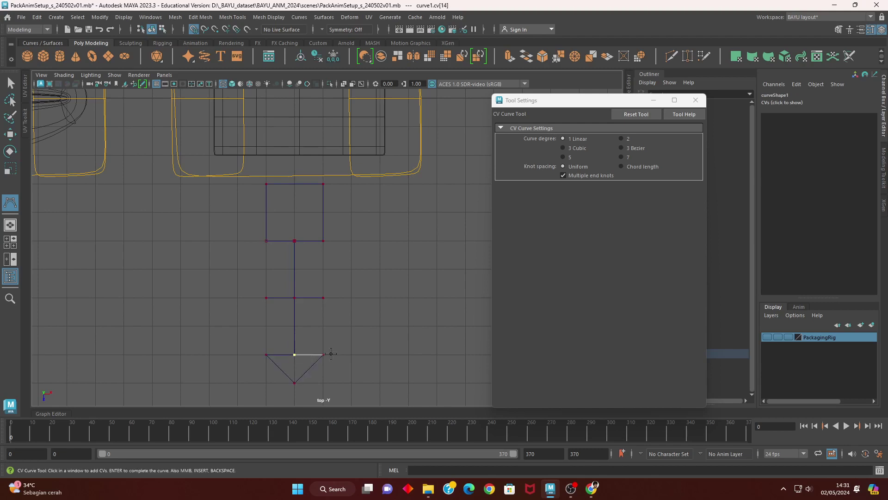
pyautogui.press('w')
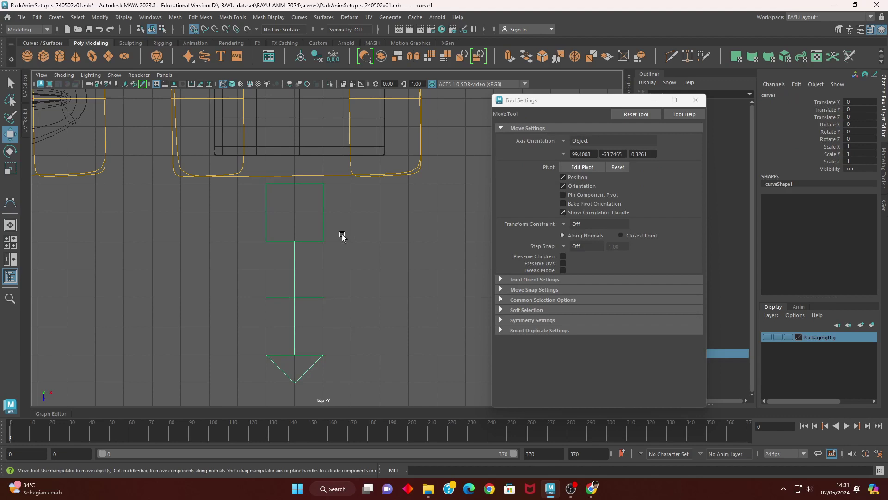
# - Scale the arrow's CVs to shrink the square handle and narrow the arrowhead
pyautogui.moveTo(372, 224); pyautogui.dragTo(338, 229, button='right')
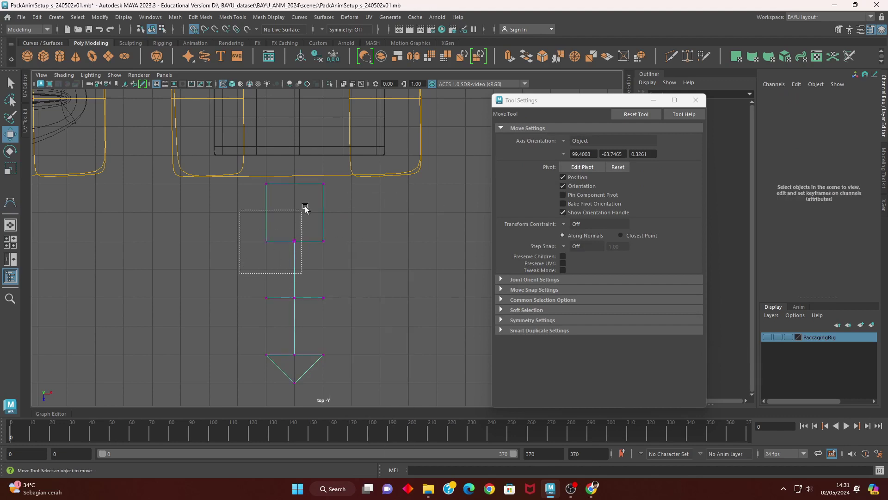
pyautogui.moveTo(308, 204); pyautogui.dragTo(361, 248)
pyautogui.keyDown('alt'); pyautogui.moveTo(361, 248); pyautogui.dragTo(386, 264, button='middle'); pyautogui.keyUp('alt')
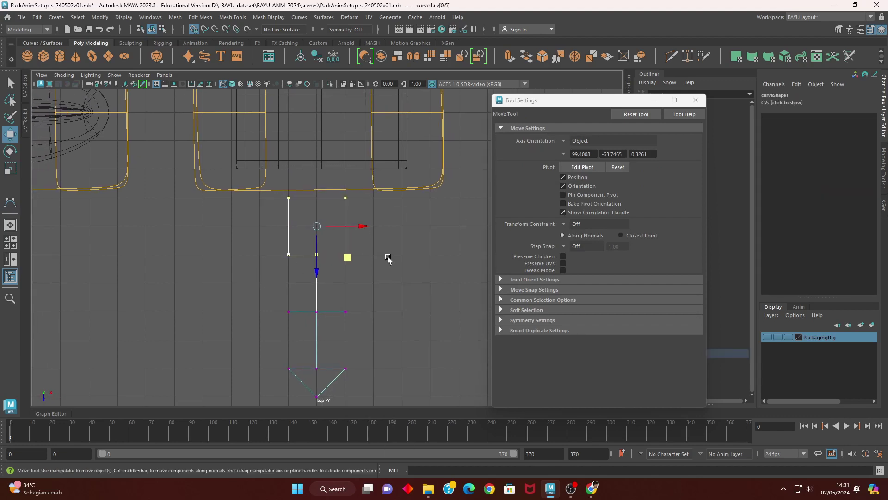
pyautogui.press('r')
pyautogui.moveTo(317, 226); pyautogui.dragTo(295, 211)
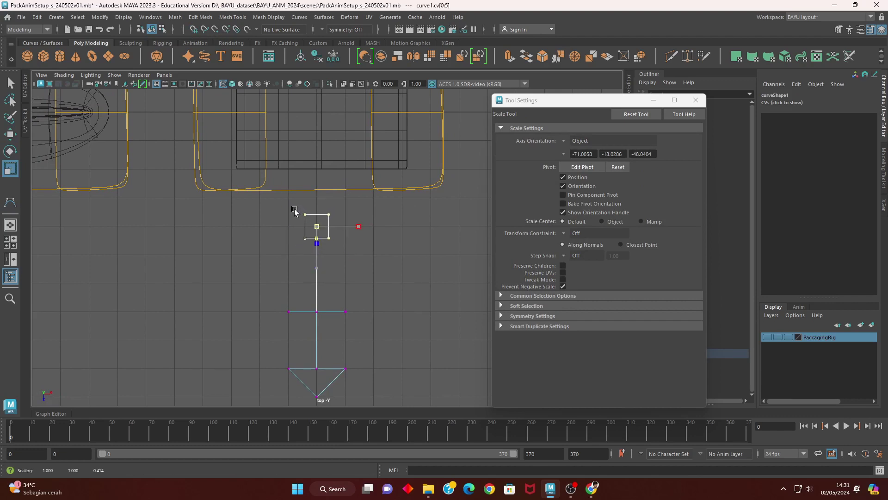
pyautogui.moveTo(268, 294)
pyautogui.mouseDown()
pyautogui.moveTo(376, 334)
pyautogui.moveTo(337, 312)
pyautogui.mouseUp()
pyautogui.moveTo(269, 348); pyautogui.dragTo(366, 389)
pyautogui.keyDown('alt'); pyautogui.moveTo(354, 377); pyautogui.dragTo(359, 320, button='middle'); pyautogui.keyUp('alt')
pyautogui.moveTo(356, 325); pyautogui.dragTo(341, 325)
pyautogui.keyDown('alt'); pyautogui.moveTo(342, 259); pyautogui.dragTo(329, 281, button='middle'); pyautogui.keyUp('alt')
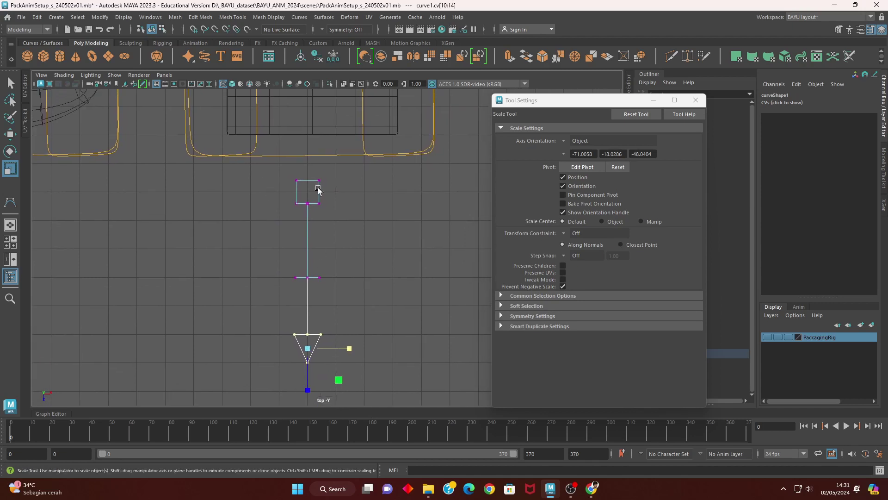
pyautogui.moveTo(367, 231); pyautogui.dragTo(410, 212, button='right')
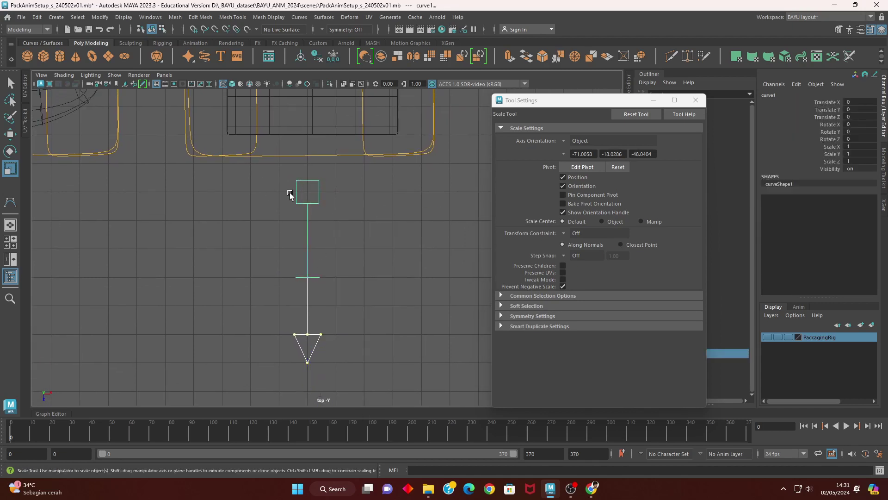
# - Set the arrow curve1's wireframe colour to yellow
pyautogui.click(386, 317)
pyautogui.moveTo(296, 293); pyautogui.dragTo(351, 318)
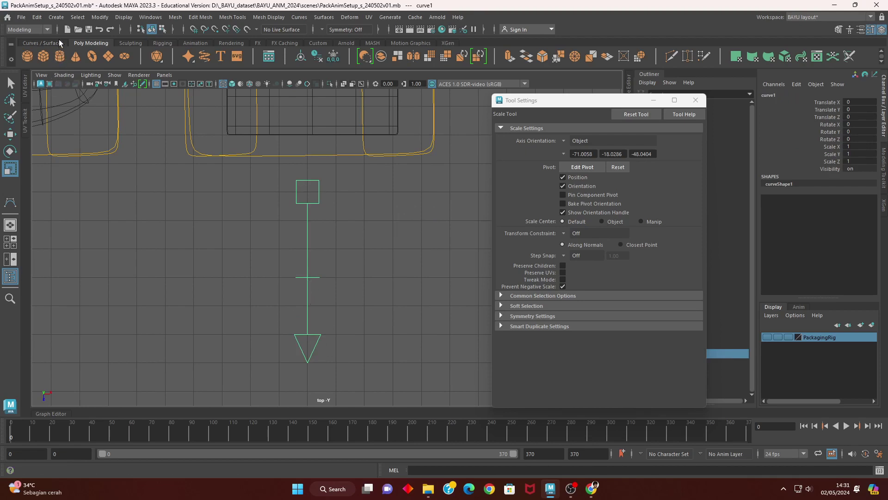
pyautogui.click(124, 17)
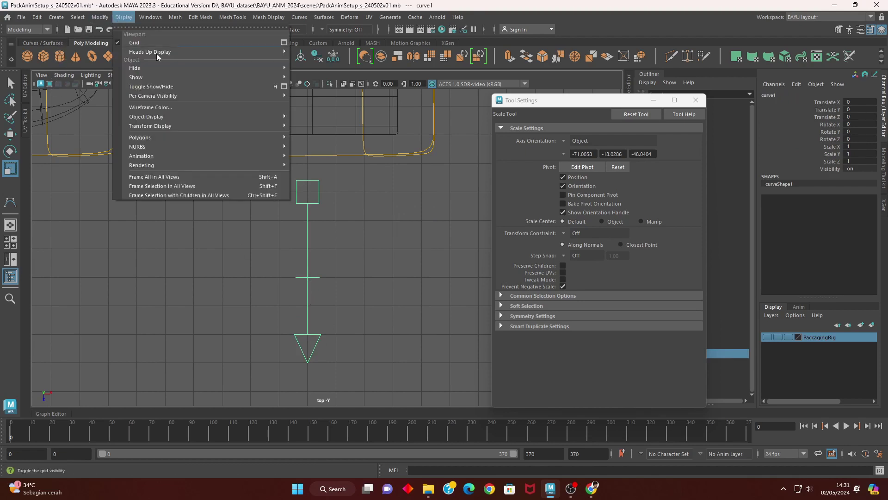
pyautogui.click(171, 110)
pyautogui.click(68, 133)
pyautogui.click(128, 148)
pyautogui.click(123, 202)
pyautogui.keyDown('alt'); pyautogui.moveTo(334, 260); pyautogui.dragTo(305, 297, button='middle'); pyautogui.keyUp('alt')
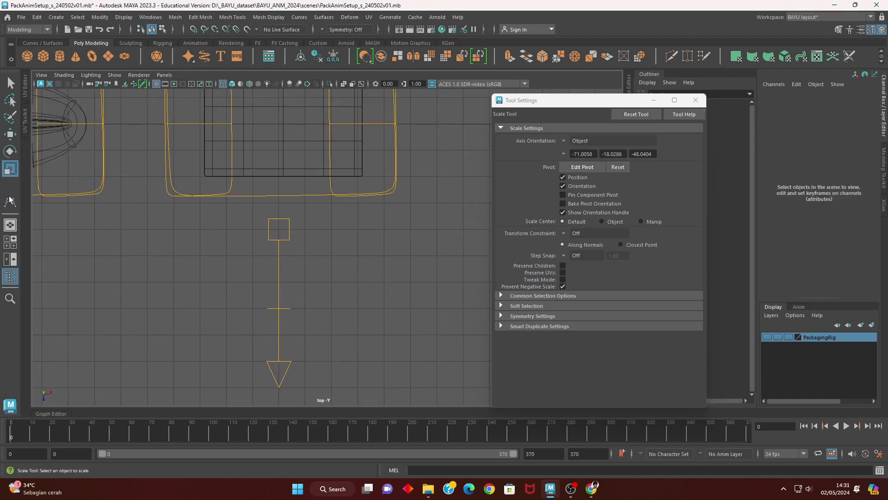
# - Finish drawing the CV arrow curve
pyautogui.click(56, 18)
pyautogui.moveTo(77, 89)
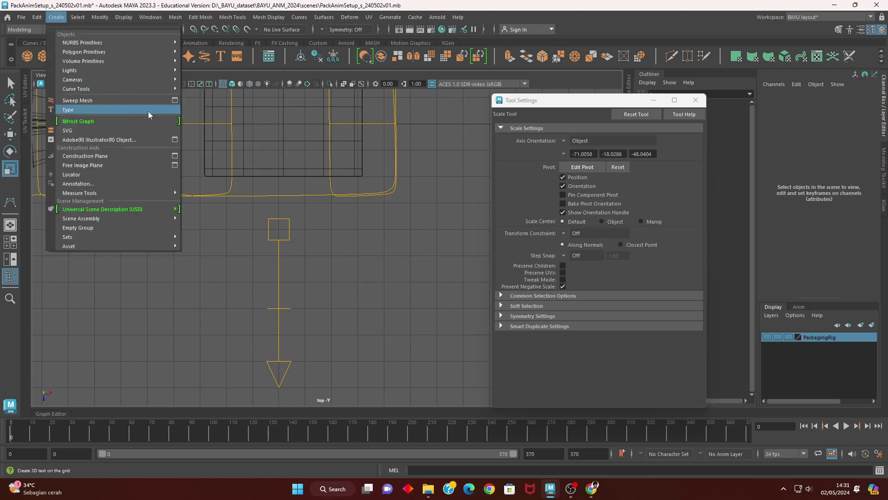
pyautogui.click(273, 89)
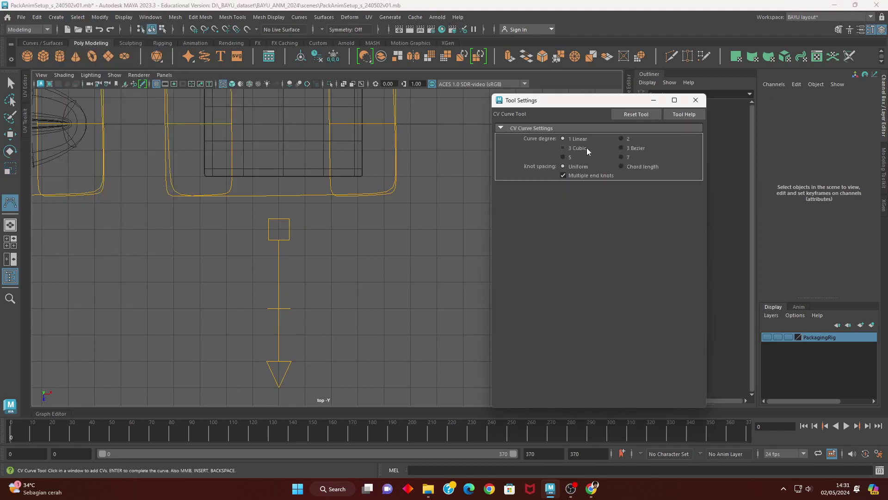
pyautogui.click(695, 100)
pyautogui.keyDown('alt'); pyautogui.moveTo(366, 312); pyautogui.dragTo(389, 325, button='middle'); pyautogui.keyUp('alt')
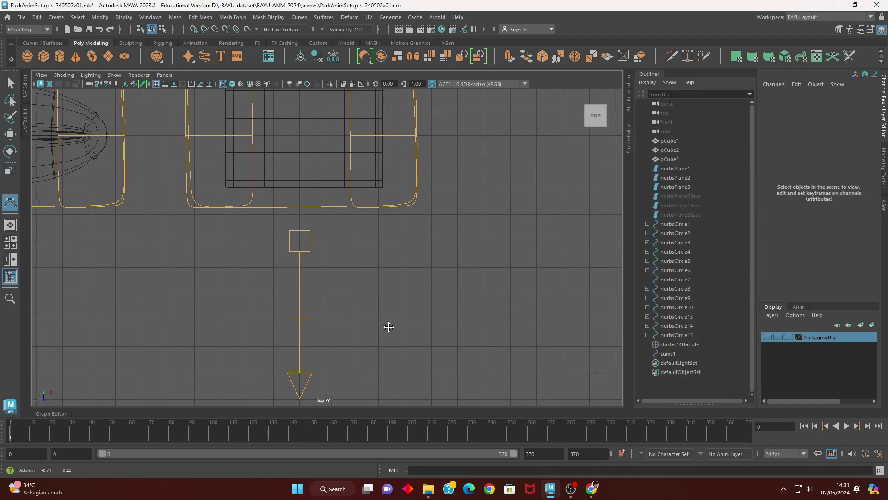
pyautogui.press('w')
pyautogui.moveTo(347, 287)
pyautogui.keyDown('alt'); pyautogui.mouseDown(button='middle')
pyautogui.moveTo(376, 300)
pyautogui.moveTo(473, 279)
pyautogui.moveTo(405, 266)
pyautogui.mouseUp(button='middle'); pyautogui.keyUp('alt')
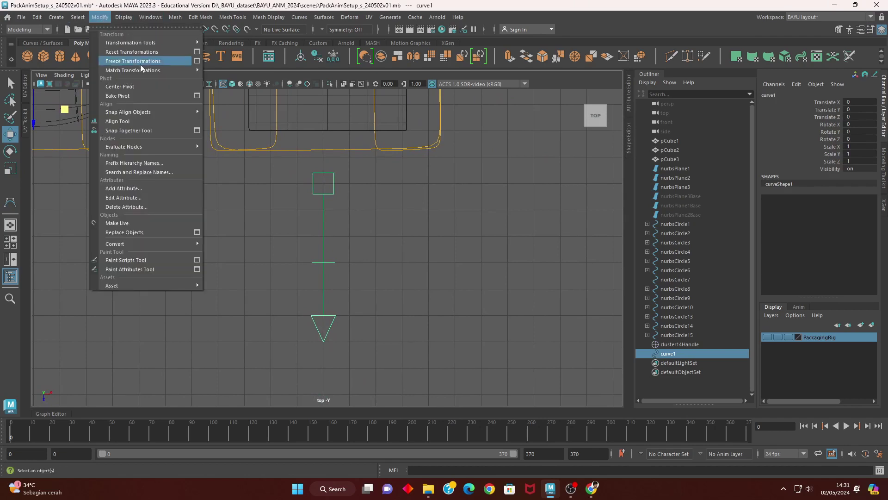
# - Centre curve1's pivot and move the arrow over the right box
pyautogui.click(120, 86)
pyautogui.keyDown('alt'); pyautogui.moveTo(363, 261); pyautogui.dragTo(377, 317, button='middle'); pyautogui.keyUp('alt')
pyautogui.moveTo(336, 355); pyautogui.dragTo(335, 191)
pyautogui.moveTo(388, 226)
pyautogui.keyDown('alt'); pyautogui.mouseDown(button='middle')
pyautogui.moveTo(411, 340)
pyautogui.moveTo(412, 327)
pyautogui.mouseUp(button='middle'); pyautogui.keyUp('alt')
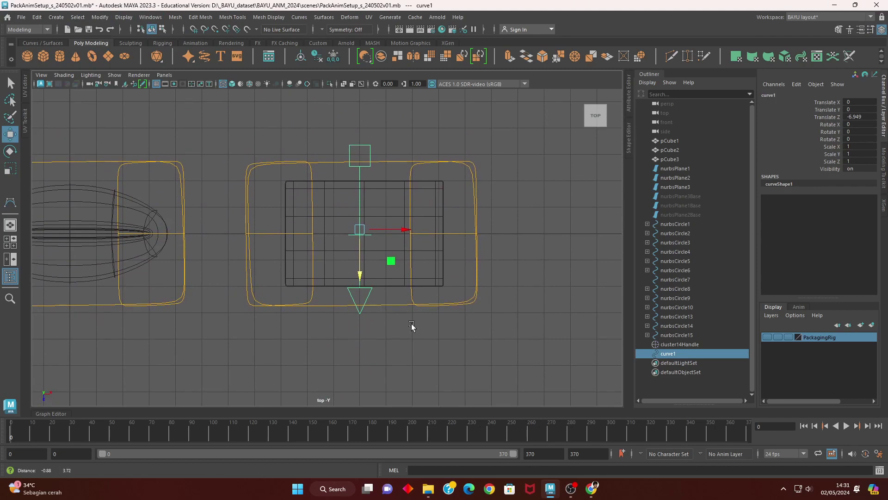
pyautogui.moveTo(356, 271); pyautogui.dragTo(371, 277)
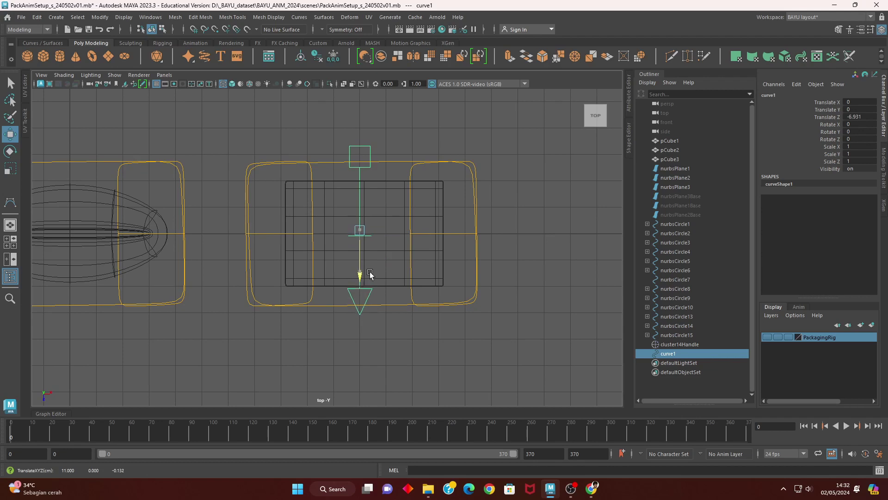
# - Move the square head's CVs up and the triangle tail's CVs down to stretch the arrow
pyautogui.moveTo(306, 135); pyautogui.dragTo(248, 133, button='right')
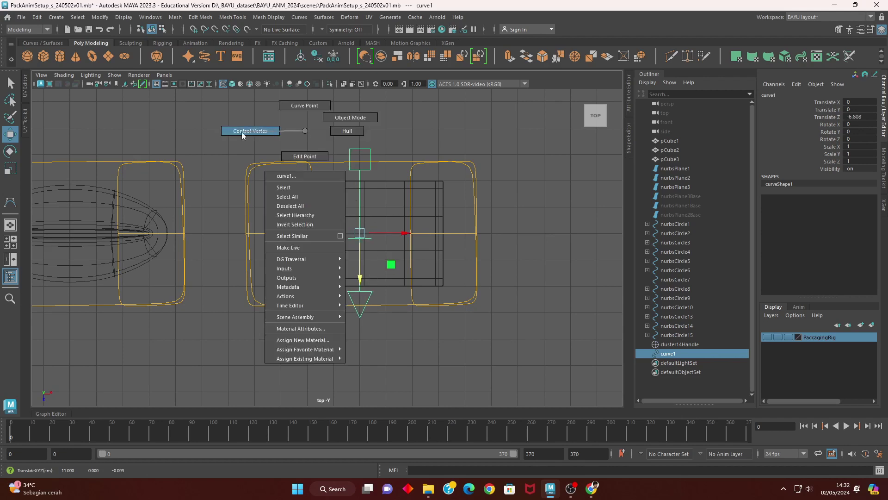
pyautogui.click(410, 184)
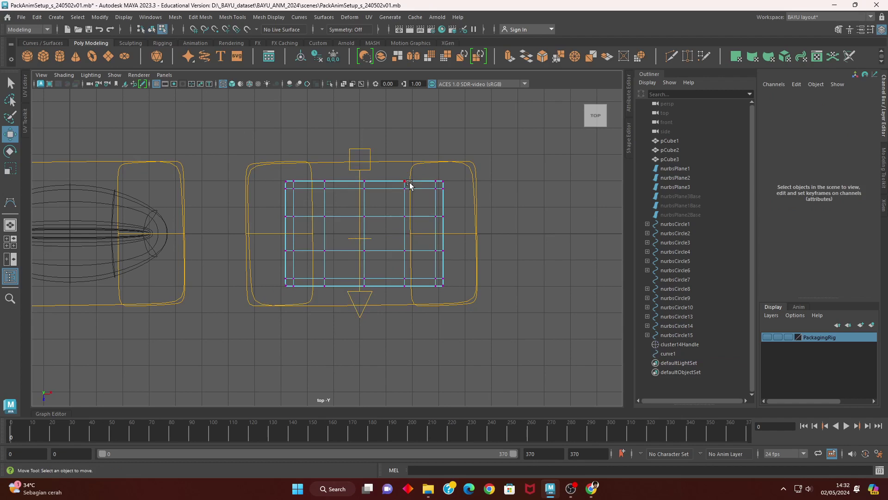
pyautogui.click(399, 169)
pyautogui.moveTo(374, 131); pyautogui.dragTo(332, 129, button='right')
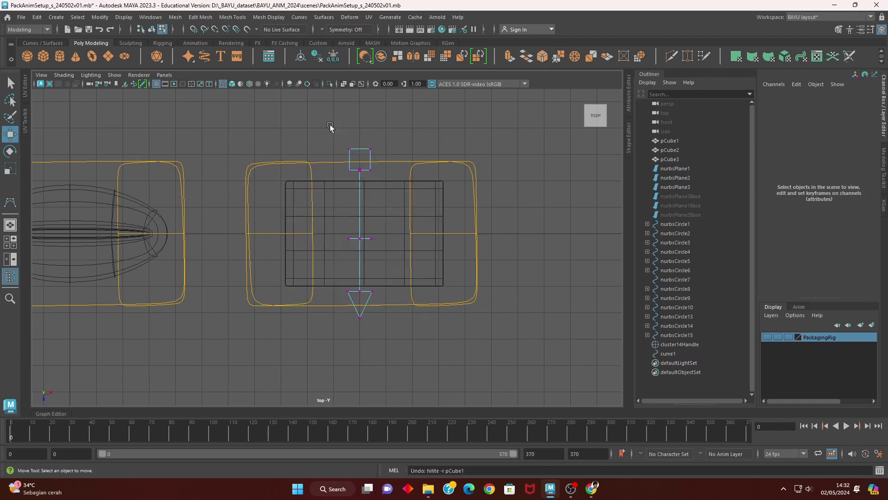
pyautogui.moveTo(333, 136)
pyautogui.mouseDown()
pyautogui.moveTo(385, 180)
pyautogui.moveTo(359, 189)
pyautogui.mouseUp()
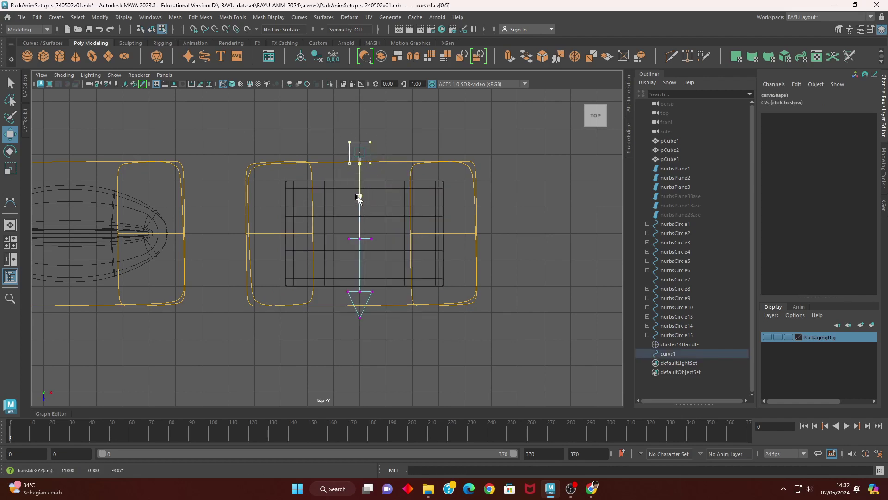
pyautogui.moveTo(332, 281)
pyautogui.mouseDown()
pyautogui.moveTo(385, 327)
pyautogui.moveTo(364, 371)
pyautogui.mouseUp()
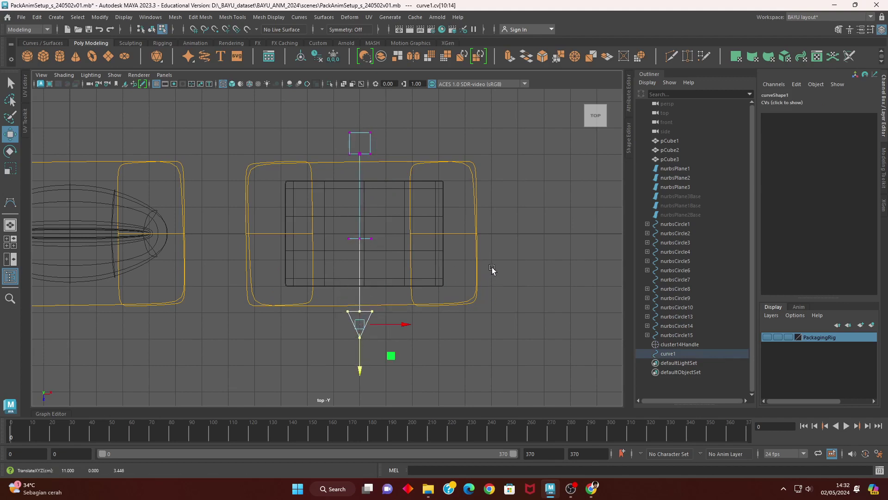
pyautogui.moveTo(524, 209); pyautogui.dragTo(553, 198, button='right')
pyautogui.moveTo(441, 322)
pyautogui.keyDown('alt'); pyautogui.mouseDown(button='middle')
pyautogui.moveTo(458, 326)
pyautogui.moveTo(516, 254)
pyautogui.mouseUp(button='middle'); pyautogui.keyUp('alt')
pyautogui.scroll(-2, 458, 326)
# - Duplicate the arrow as curve2 over the middle package and curve3 (X -23.06) over the left
pyautogui.moveTo(517, 253)
pyautogui.keyDown('shift'); pyautogui.mouseDown()
pyautogui.moveTo(527, 254)
pyautogui.moveTo(315, 262)
pyautogui.mouseUp(); pyautogui.keyUp('shift')
pyautogui.keyDown('alt'); pyautogui.moveTo(315, 263); pyautogui.dragTo(599, 293, button='middle'); pyautogui.keyUp('alt')
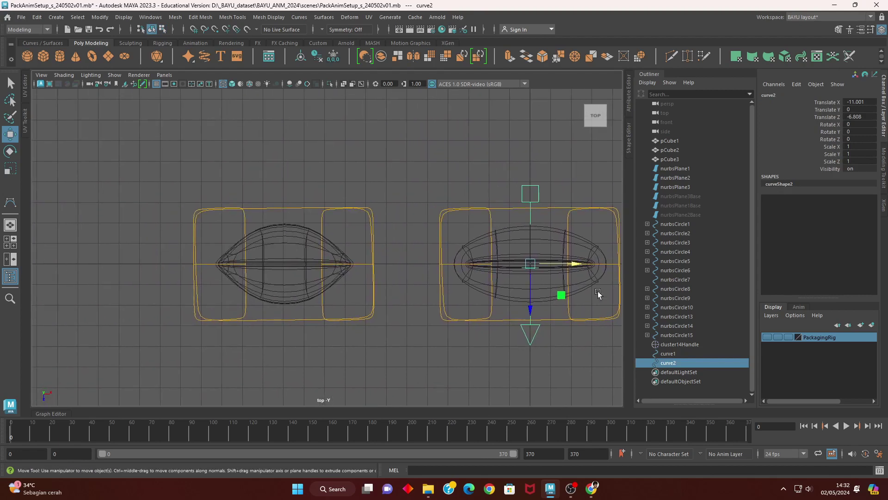
pyautogui.keyDown('shift'); pyautogui.moveTo(576, 266); pyautogui.dragTo(323, 276); pyautogui.keyUp('shift')
pyautogui.press('space')
pyautogui.press('space')
pyautogui.moveTo(387, 264)
pyautogui.keyDown('alt'); pyautogui.mouseDown()
pyautogui.moveTo(482, 338)
pyautogui.moveTo(317, 337)
pyautogui.moveTo(300, 329)
pyautogui.mouseUp(); pyautogui.keyUp('alt')
pyautogui.press('space')
pyautogui.press('space')
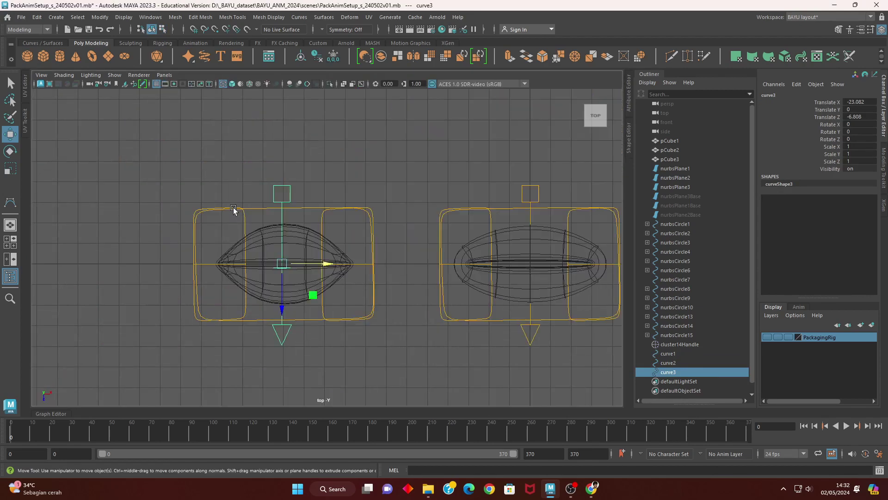
pyautogui.moveTo(327, 264); pyautogui.dragTo(324, 264)
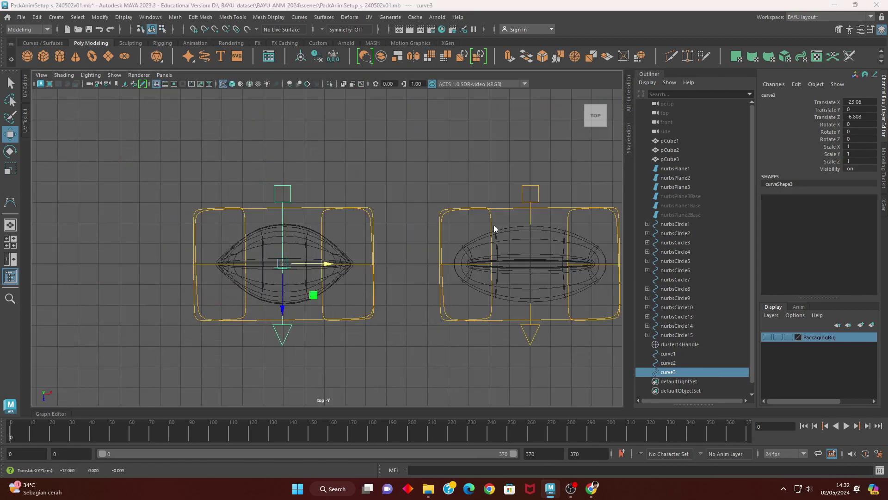
pyautogui.press('space')
pyautogui.press('space')
pyautogui.moveTo(539, 222)
pyautogui.keyDown('alt'); pyautogui.mouseDown()
pyautogui.moveTo(388, 340)
pyautogui.moveTo(393, 363)
pyautogui.moveTo(378, 345)
pyautogui.moveTo(341, 334)
pyautogui.mouseUp(); pyautogui.keyUp('alt')
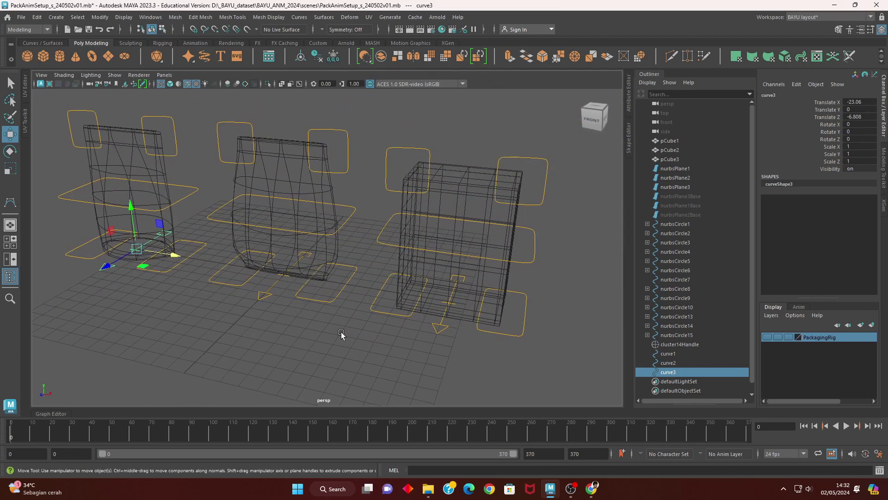
# - Zoom and pan the perspective view in onto the right-hand milk box
pyautogui.scroll(2, 462, 338)
pyautogui.scroll(2, 463, 336)
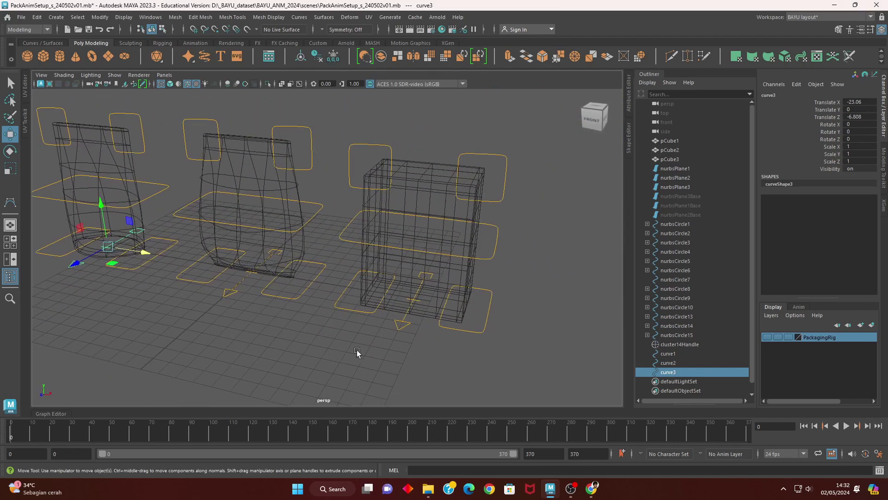
pyautogui.keyDown('alt'); pyautogui.moveTo(463, 336); pyautogui.dragTo(417, 314, button='middle'); pyautogui.keyUp('alt')
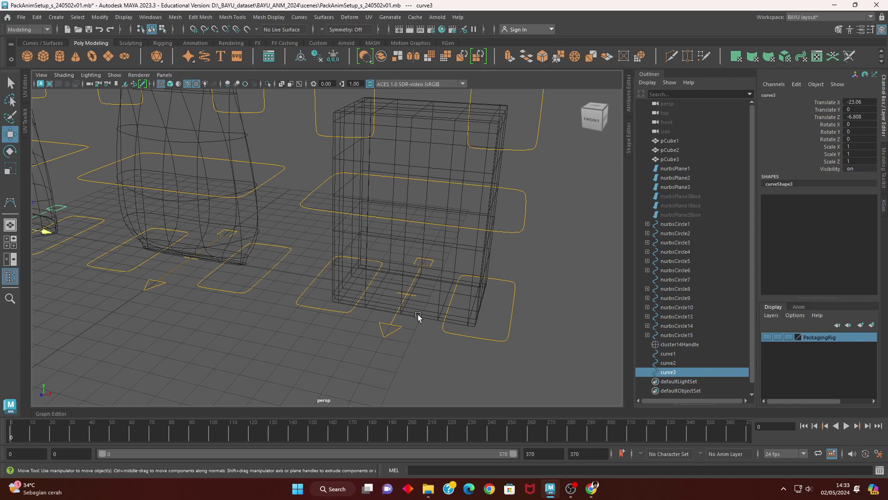
pyautogui.scroll(2, 393, 333)
pyautogui.scroll(2, 379, 351)
pyautogui.scroll(2, 393, 366)
pyautogui.keyDown('alt'); pyautogui.moveTo(447, 354); pyautogui.dragTo(373, 313, button='middle'); pyautogui.keyUp('alt')
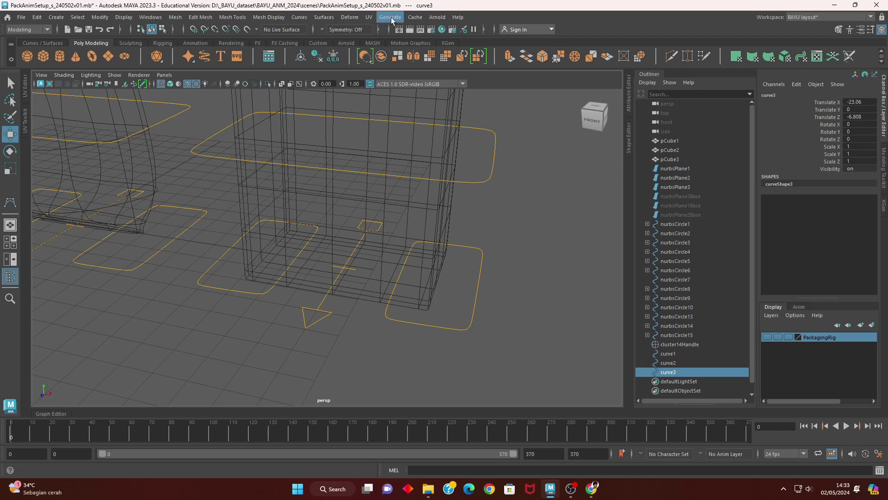
# - Switch to the Rigging menu set and point-constrain arrow curve1 to the box's right base control
pyautogui.click(29, 30)
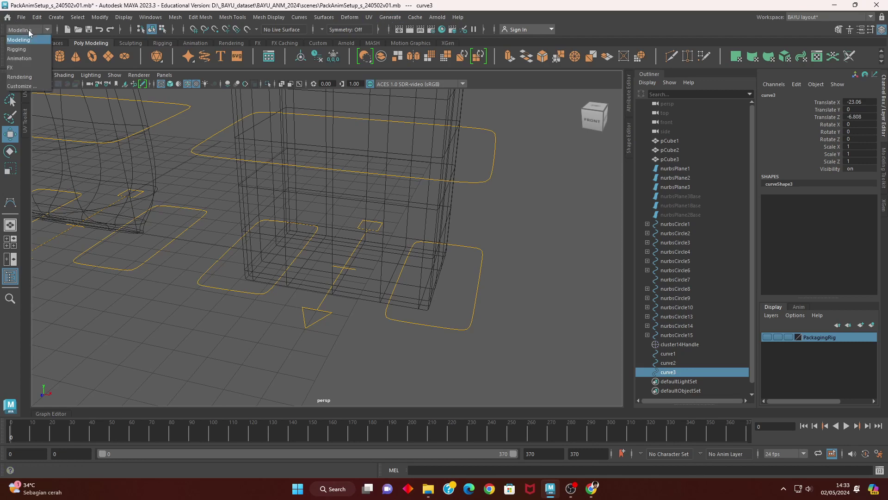
pyautogui.click(29, 49)
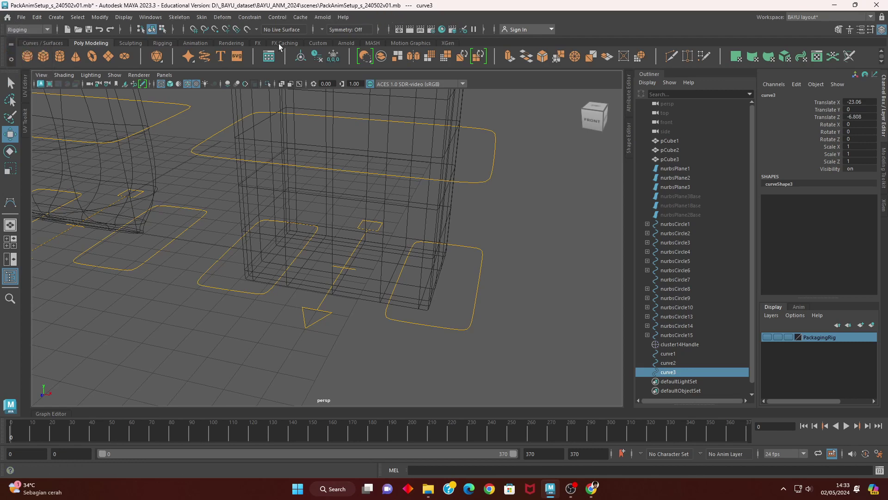
pyautogui.click(249, 18)
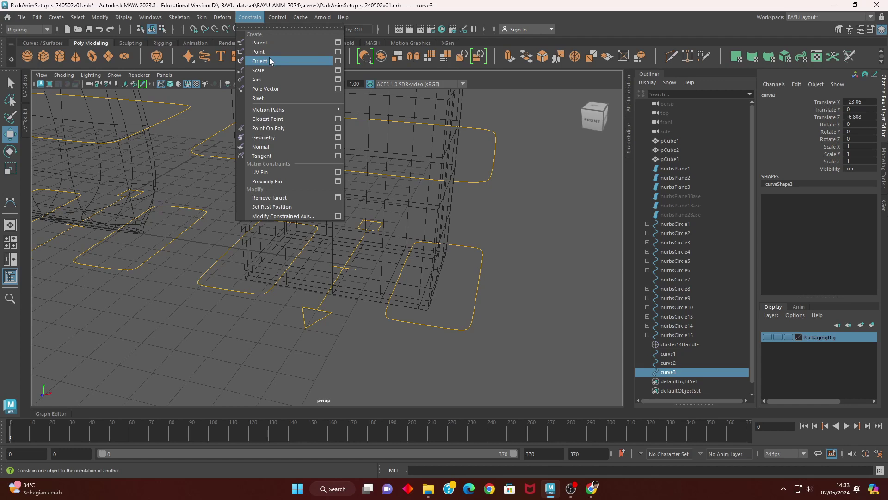
pyautogui.keyDown('alt'); pyautogui.moveTo(575, 312); pyautogui.dragTo(410, 327); pyautogui.keyUp('alt')
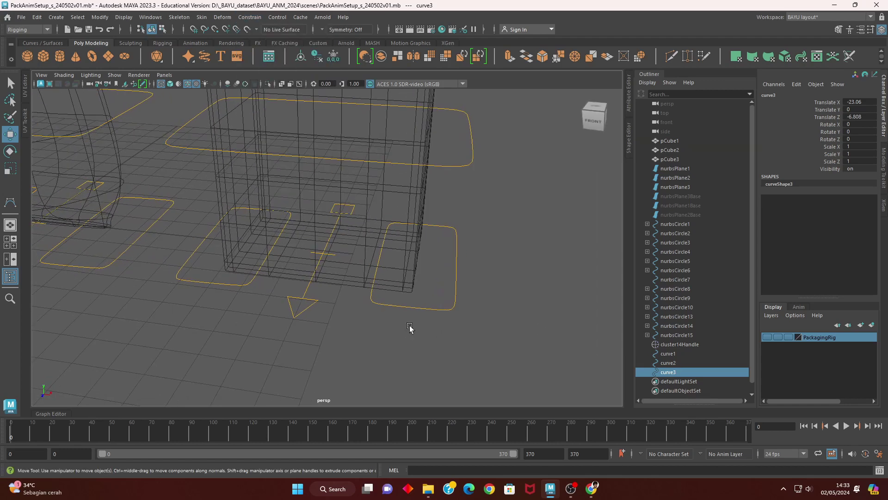
pyautogui.click(442, 307)
pyautogui.keyDown('alt'); pyautogui.moveTo(444, 348); pyautogui.dragTo(465, 324, button='middle'); pyautogui.keyUp('alt')
pyautogui.keyDown('shift'); pyautogui.click(339, 285); pyautogui.keyUp('shift')
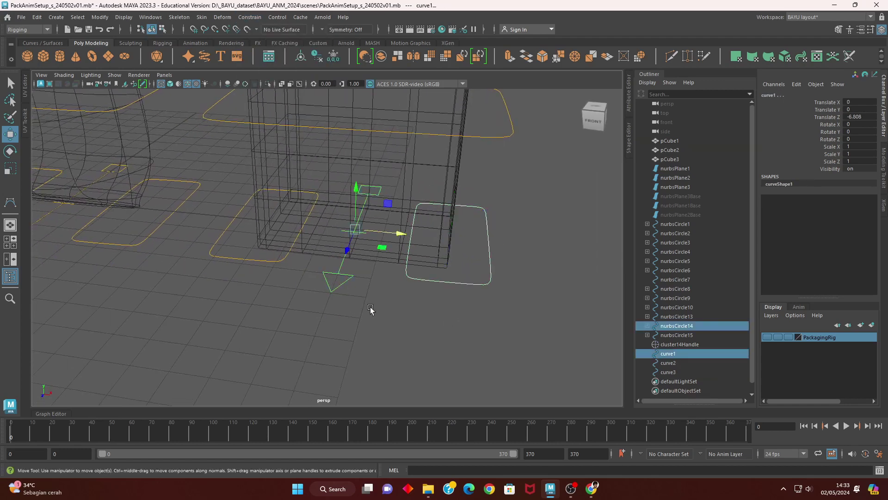
pyautogui.click(250, 17)
pyautogui.click(338, 52)
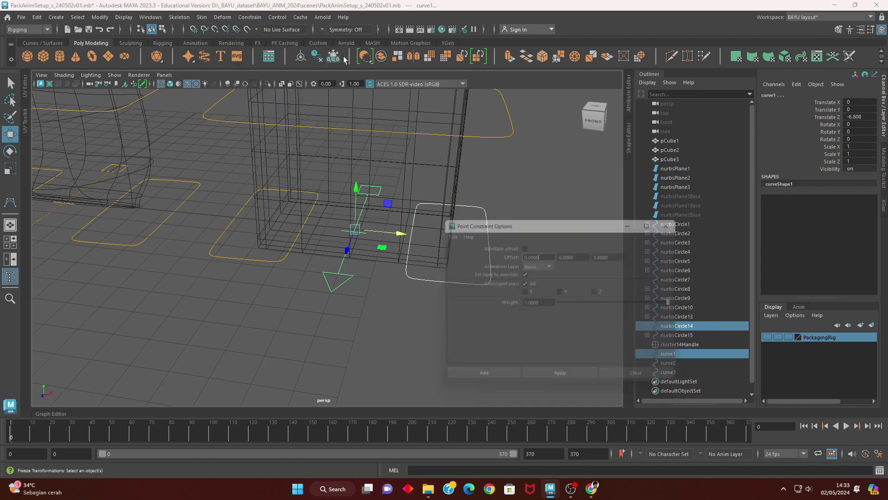
pyautogui.click(447, 232)
pyautogui.click(467, 251)
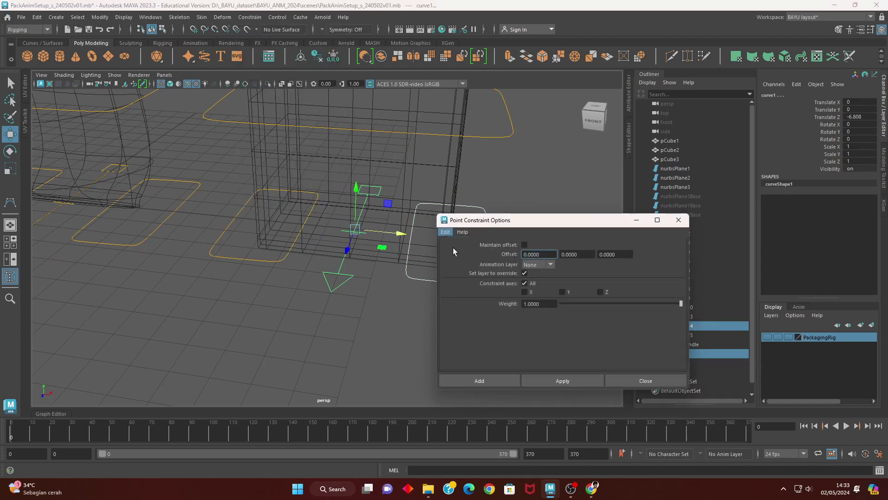
pyautogui.click(478, 382)
# - Add the left base control as a second point target, then test-move the right control and undo
pyautogui.keyDown('alt'); pyautogui.moveTo(434, 366); pyautogui.dragTo(329, 297); pyautogui.keyUp('alt')
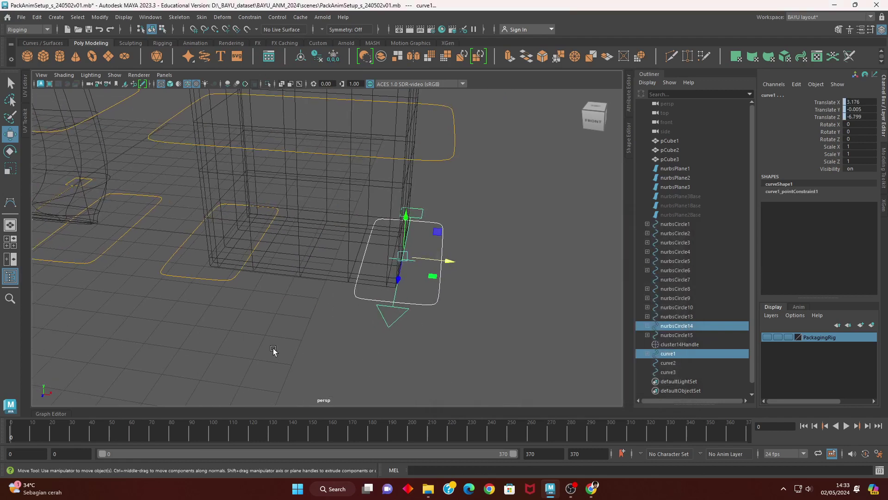
pyautogui.click(172, 270)
pyautogui.keyDown('shift'); pyautogui.click(380, 318); pyautogui.keyUp('shift')
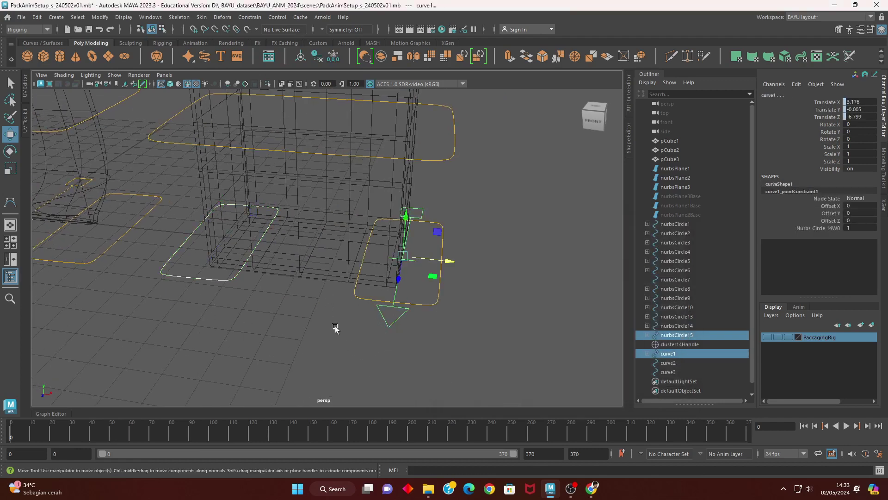
pyautogui.click(242, 18)
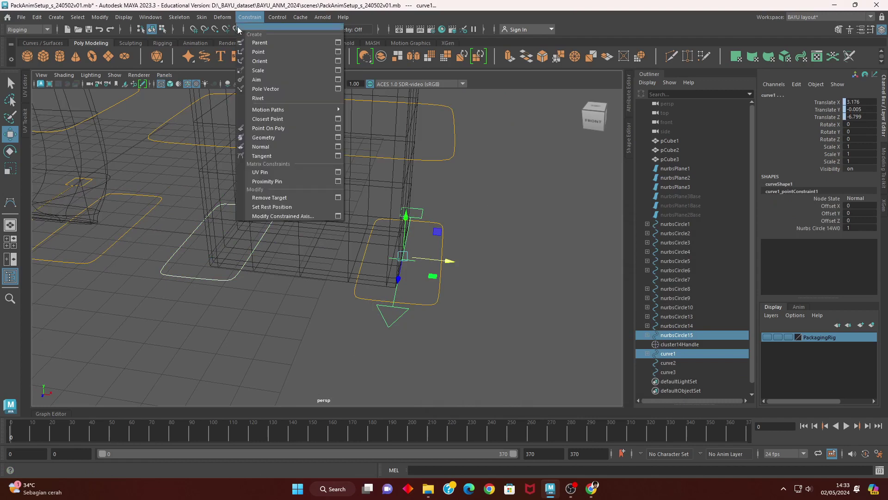
pyautogui.click(254, 52)
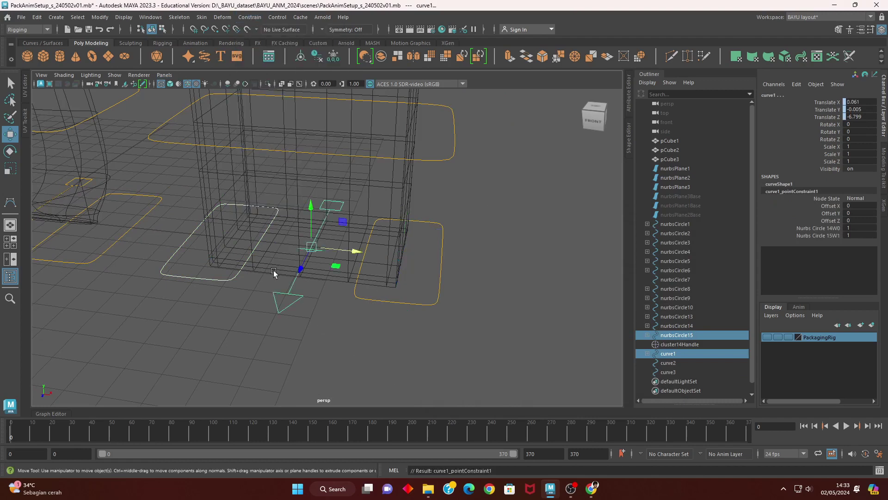
pyautogui.moveTo(415, 315)
pyautogui.keyDown('alt'); pyautogui.mouseDown()
pyautogui.moveTo(396, 319)
pyautogui.moveTo(387, 335)
pyautogui.mouseUp(); pyautogui.keyUp('alt')
pyautogui.moveTo(417, 287)
pyautogui.mouseDown()
pyautogui.moveTo(371, 434)
pyautogui.moveTo(670, 363)
pyautogui.mouseUp()
pyautogui.hotkey('ctrl', 'z')
# - Orient-constrain curve1 to both base controls, nurbsCircle14 and nurbsCircle15
pyautogui.moveTo(289, 319)
pyautogui.keyDown('alt'); pyautogui.mouseDown(button='middle')
pyautogui.moveTo(403, 331)
pyautogui.moveTo(376, 318)
pyautogui.moveTo(293, 353)
pyautogui.moveTo(375, 316)
pyautogui.moveTo(361, 337)
pyautogui.moveTo(433, 329)
pyautogui.mouseUp(button='middle'); pyautogui.keyUp('alt')
pyautogui.keyDown('shift'); pyautogui.click(314, 337); pyautogui.keyUp('shift')
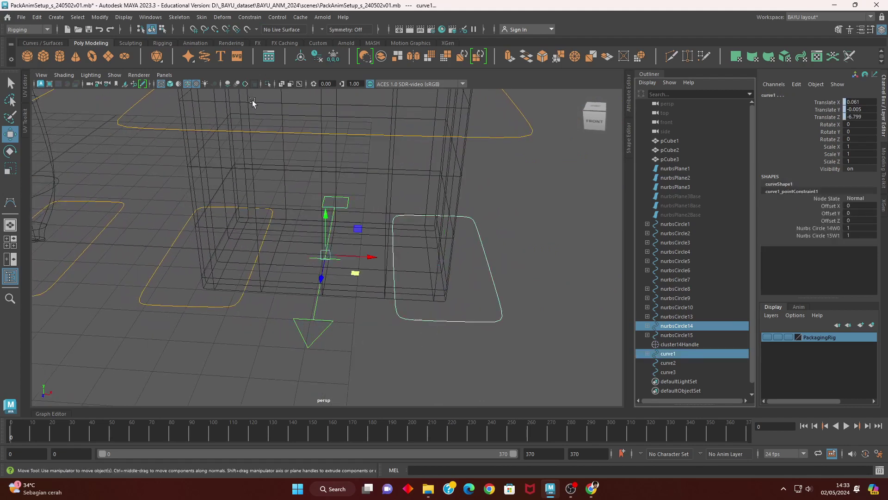
pyautogui.click(252, 17)
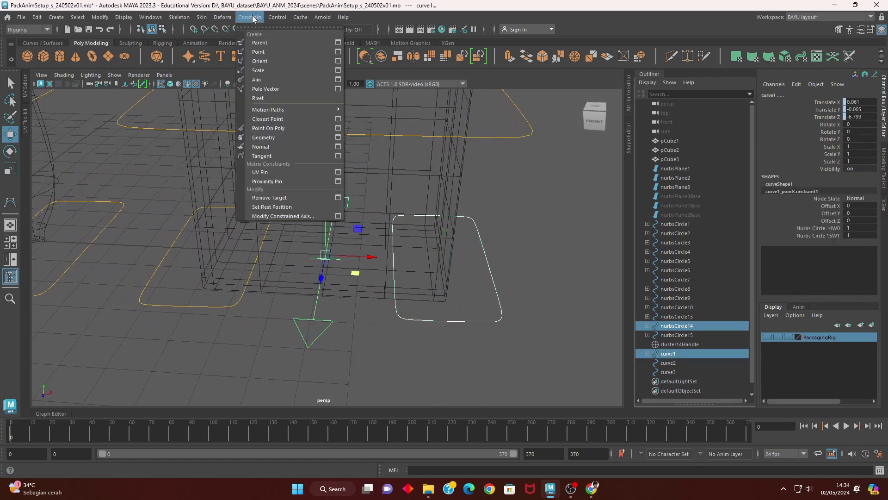
pyautogui.click(264, 60)
pyautogui.click(158, 290)
pyautogui.keyDown('shift'); pyautogui.click(292, 335); pyautogui.keyUp('shift')
pyautogui.press('g')
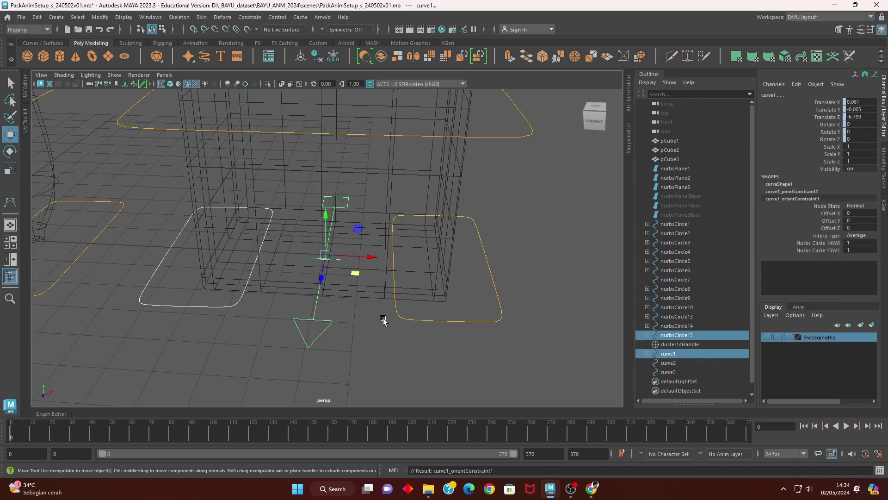
# - Test-rotate nurbsCircle14, undo the rotation, and select the middle control nurbsCircle13
pyautogui.click(463, 320)
pyautogui.keyDown('alt'); pyautogui.moveTo(440, 357); pyautogui.dragTo(462, 347); pyautogui.keyUp('alt')
pyautogui.press('e')
pyautogui.moveTo(438, 305); pyautogui.dragTo(373, 312)
pyautogui.hotkey('ctrl', 'z')
pyautogui.moveTo(532, 406)
pyautogui.keyDown('alt'); pyautogui.mouseDown()
pyautogui.moveTo(466, 318)
pyautogui.moveTo(306, 307)
pyautogui.moveTo(379, 298)
pyautogui.moveTo(435, 267)
pyautogui.mouseUp(); pyautogui.keyUp('alt')
pyautogui.press('q')
pyautogui.click(402, 196)
pyautogui.moveTo(402, 196)
pyautogui.keyDown('alt'); pyautogui.mouseDown()
pyautogui.moveTo(459, 266)
pyautogui.moveTo(405, 292)
pyautogui.moveTo(497, 341)
pyautogui.mouseUp(); pyautogui.keyUp('alt')
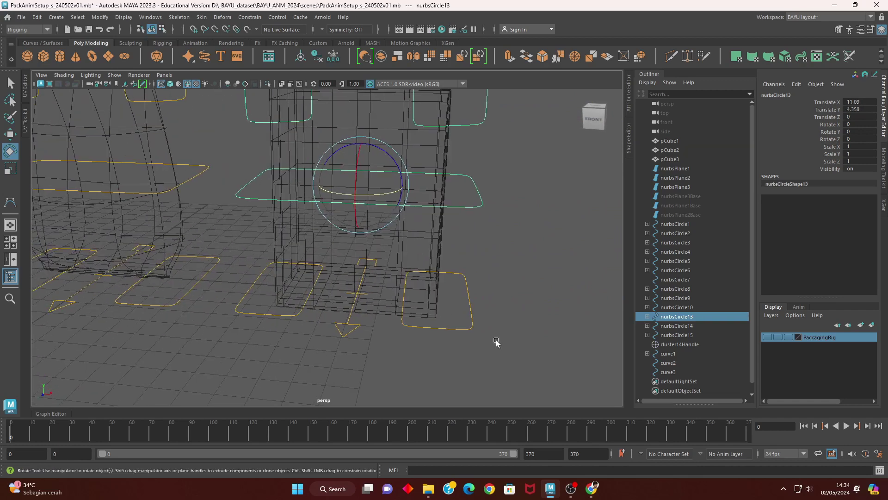
# - Parent nurbsCircle13 under curve1, then test-lift nurbsCircle14 and undo the move
pyautogui.keyDown('shift'); pyautogui.click(355, 346); pyautogui.keyUp('shift')
pyautogui.press('p')
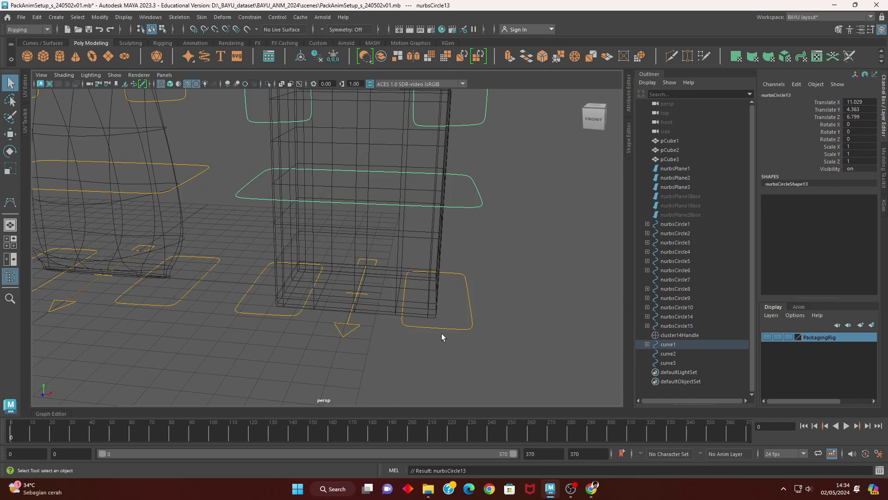
pyautogui.click(442, 329)
pyautogui.moveTo(488, 332)
pyautogui.keyDown('alt'); pyautogui.mouseDown()
pyautogui.moveTo(447, 363)
pyautogui.moveTo(422, 361)
pyautogui.moveTo(443, 363)
pyautogui.mouseUp(); pyautogui.keyUp('alt')
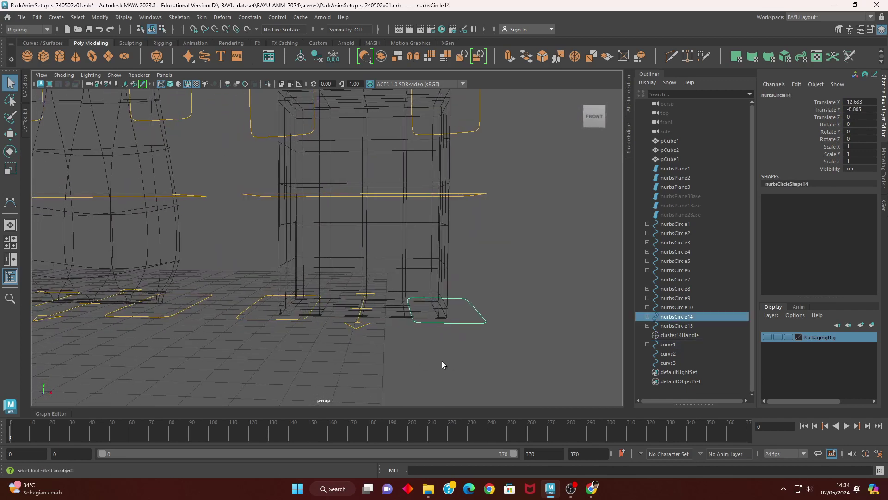
pyautogui.press('w')
pyautogui.moveTo(475, 282); pyautogui.dragTo(471, 234, button='middle')
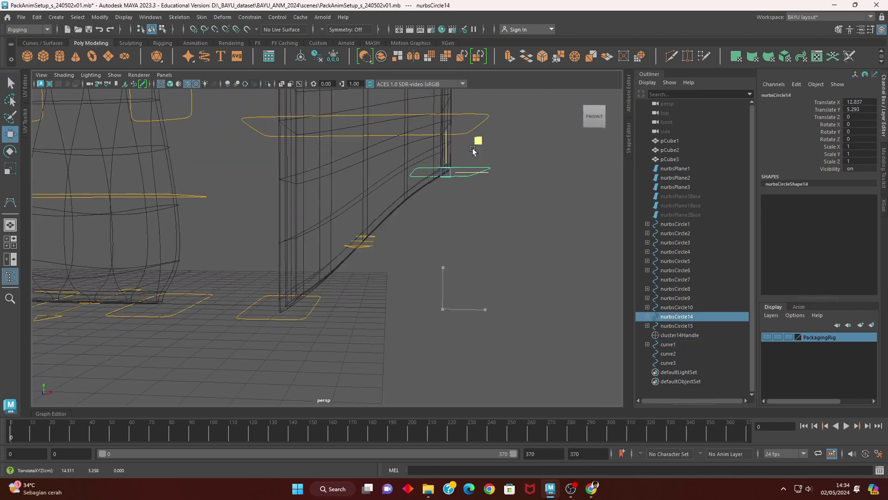
pyautogui.keyDown('alt'); pyautogui.moveTo(471, 234); pyautogui.dragTo(466, 199); pyautogui.keyUp('alt')
pyautogui.hotkey('ctrl', 'z')
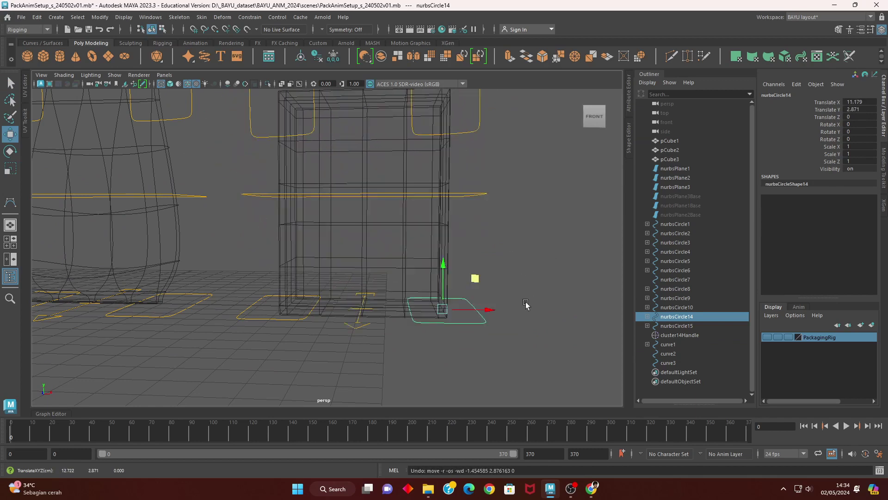
# - Select the middle package's base control nurbsCircle2 together with its arrow curve2
pyautogui.moveTo(527, 306)
pyautogui.keyDown('alt'); pyautogui.mouseDown()
pyautogui.moveTo(386, 328)
pyautogui.moveTo(318, 361)
pyautogui.moveTo(396, 317)
pyautogui.mouseUp(); pyautogui.keyUp('alt')
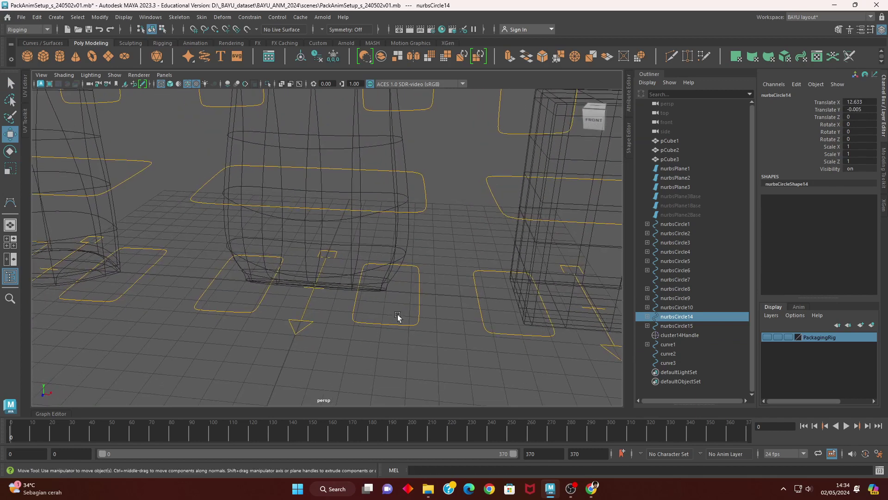
pyautogui.click(398, 322)
pyautogui.keyDown('shift'); pyautogui.click(307, 327); pyautogui.keyUp('shift')
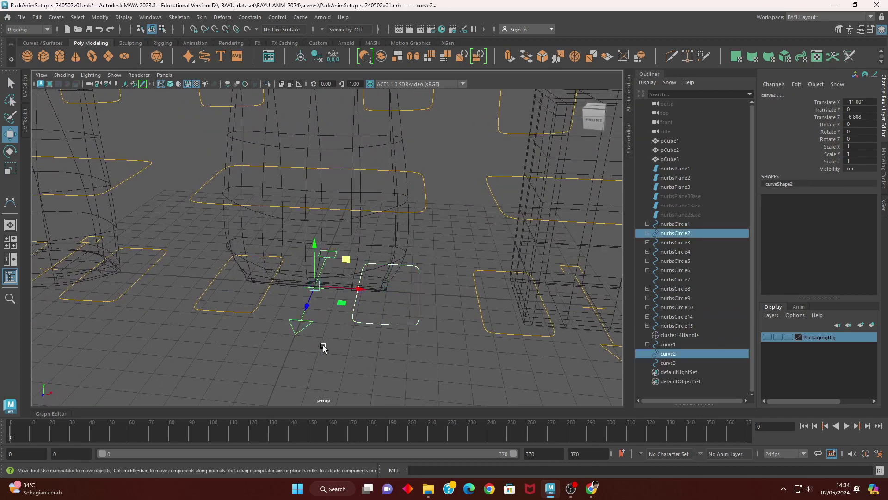
# - Point-constrain curve2 to nurbsCircle2 and nurbsCircle3
pyautogui.click(250, 18)
pyautogui.click(266, 57)
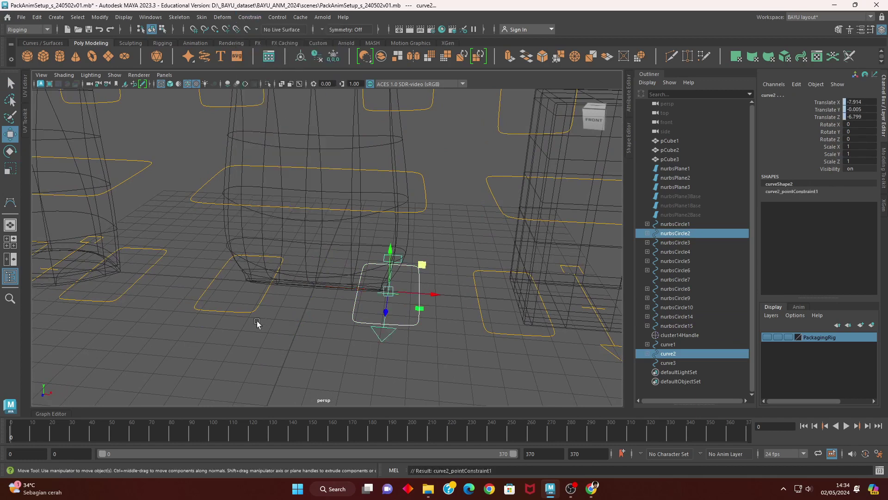
pyautogui.click(242, 300)
pyautogui.keyDown('shift'); pyautogui.moveTo(377, 337); pyautogui.dragTo(388, 364); pyautogui.keyUp('shift')
pyautogui.press('g')
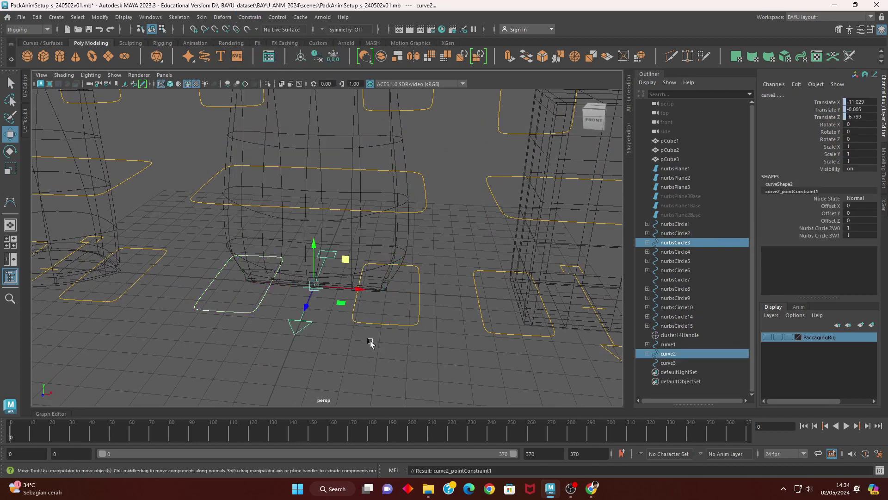
# - Orient-constrain curve2 to nurbsCircle2 and nurbsCircle3
pyautogui.click(358, 324)
pyautogui.keyDown('shift'); pyautogui.click(297, 334); pyautogui.keyUp('shift')
pyautogui.click(250, 17)
pyautogui.click(267, 67)
pyautogui.click(225, 307)
pyautogui.keyDown('shift'); pyautogui.moveTo(232, 346); pyautogui.dragTo(321, 354); pyautogui.keyUp('shift')
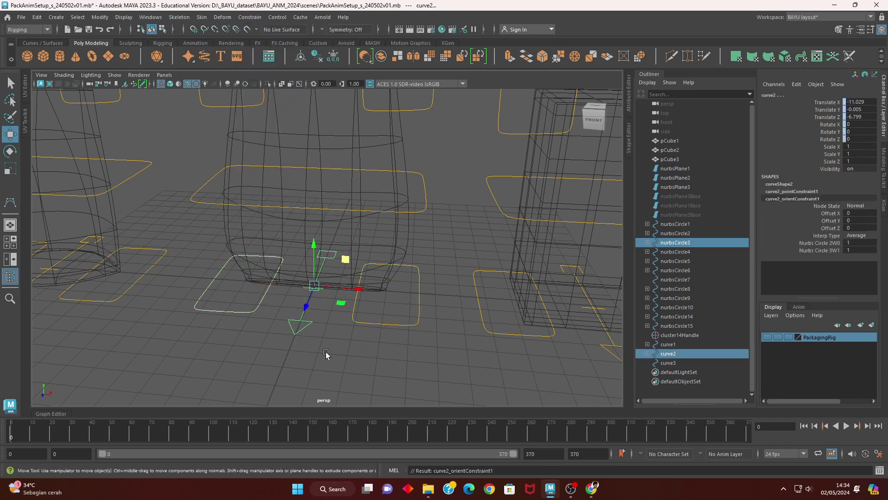
# - Parent nurbsCircle1 under curve2, then select nurbsCircle9 with the left arrow curve3
pyautogui.keyDown('alt'); pyautogui.moveTo(119, 351); pyautogui.dragTo(252, 359, button='middle'); pyautogui.keyUp('alt')
pyautogui.click(356, 209)
pyautogui.keyDown('shift'); pyautogui.click(453, 343); pyautogui.keyUp('shift')
pyautogui.press('p')
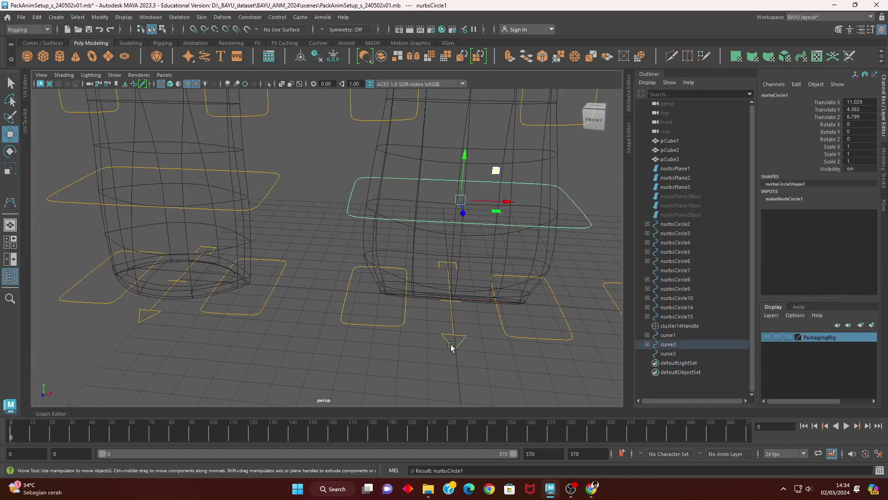
pyautogui.click(247, 314)
pyautogui.keyDown('shift'); pyautogui.click(156, 315); pyautogui.keyUp('shift')
# - Point-constrain curve3 to nurbsCircle9 and nurbsCircle10
pyautogui.keyDown('alt'); pyautogui.moveTo(183, 327); pyautogui.dragTo(327, 333, button='middle'); pyautogui.keyUp('alt')
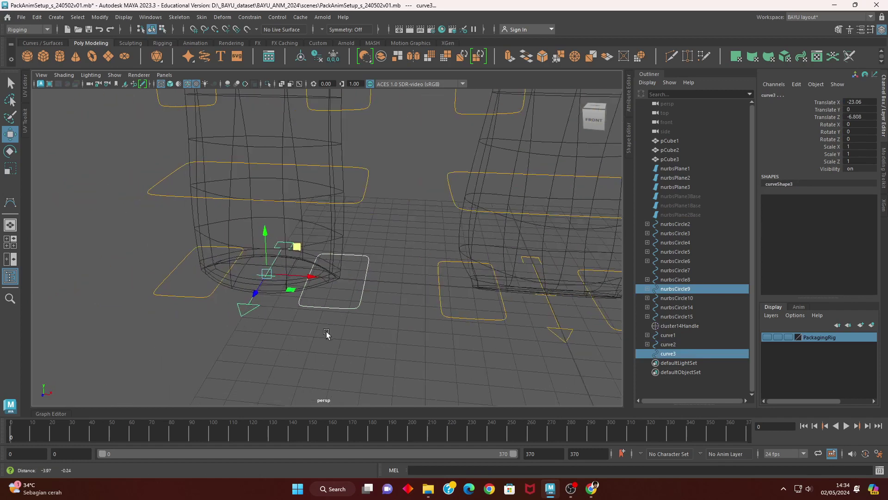
pyautogui.click(250, 17)
pyautogui.click(256, 39)
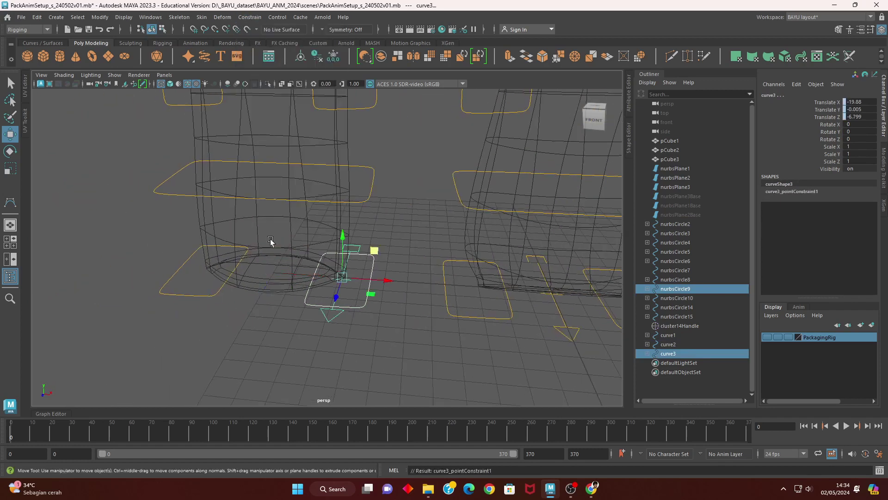
pyautogui.click(192, 282)
pyautogui.keyDown('shift'); pyautogui.click(331, 321); pyautogui.keyUp('shift')
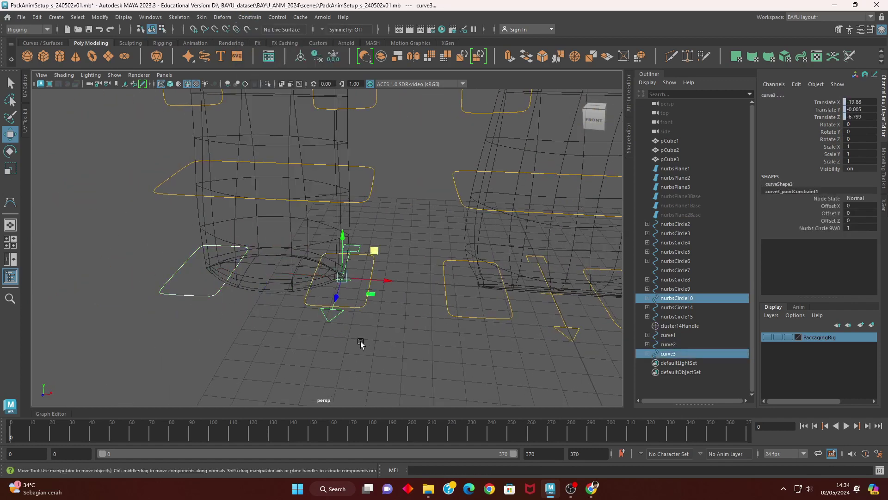
pyautogui.press('g')
# - Orient-constrain curve3 to nurbsCircle9 and nurbsCircle10
pyautogui.click(324, 304)
pyautogui.keyDown('shift'); pyautogui.click(257, 311); pyautogui.keyUp('shift')
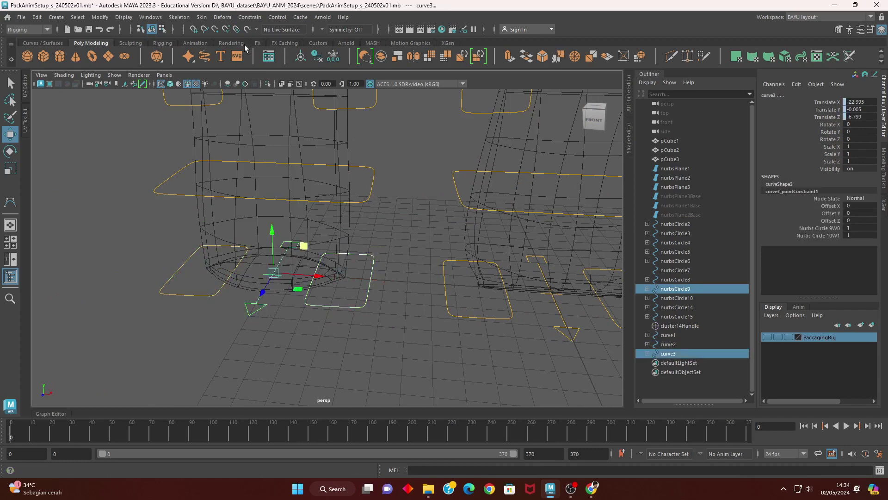
pyautogui.click(250, 17)
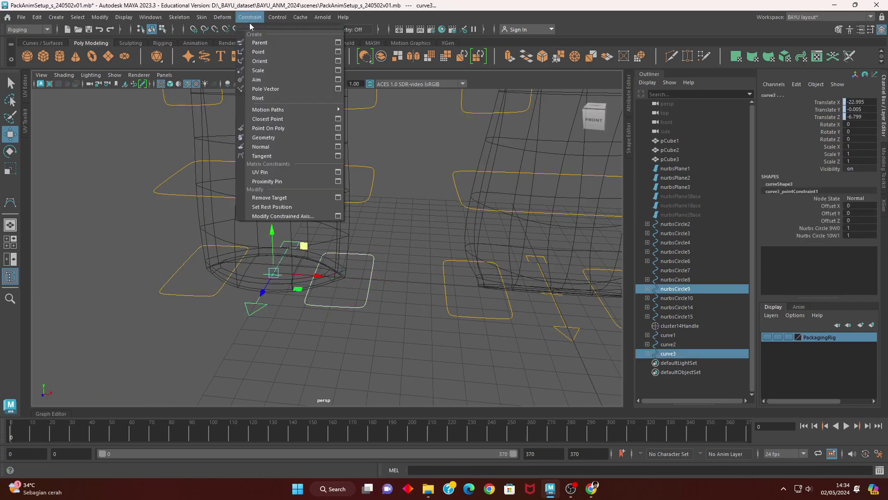
pyautogui.click(260, 61)
pyautogui.click(180, 288)
pyautogui.keyDown('shift'); pyautogui.click(252, 307); pyautogui.keyUp('shift')
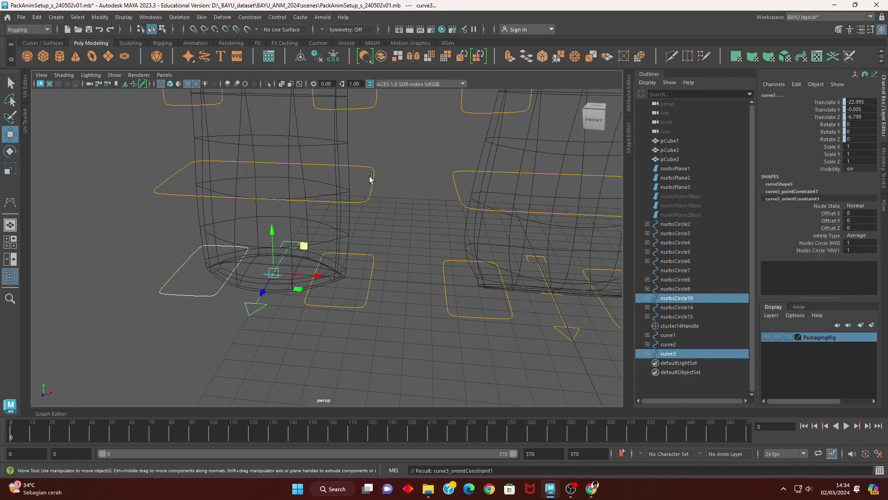
# - Parent nurbsCircle8 under curve3 and reapply the orient constraint from nurbsCircle9 and nurbsCircle10
pyautogui.click(369, 193)
pyautogui.keyDown('shift'); pyautogui.click(258, 311); pyautogui.keyUp('shift')
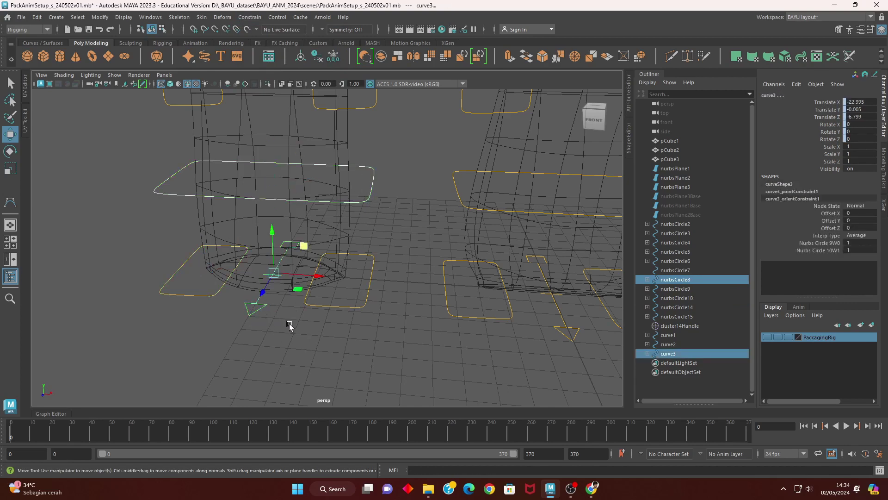
pyautogui.press('p')
pyautogui.click(328, 306)
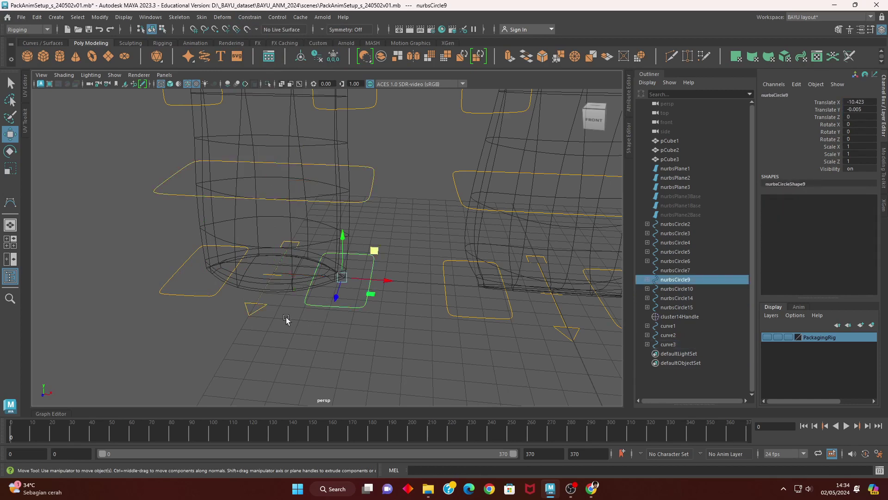
pyautogui.keyDown('shift'); pyautogui.click(255, 307); pyautogui.keyUp('shift')
pyautogui.click(250, 17)
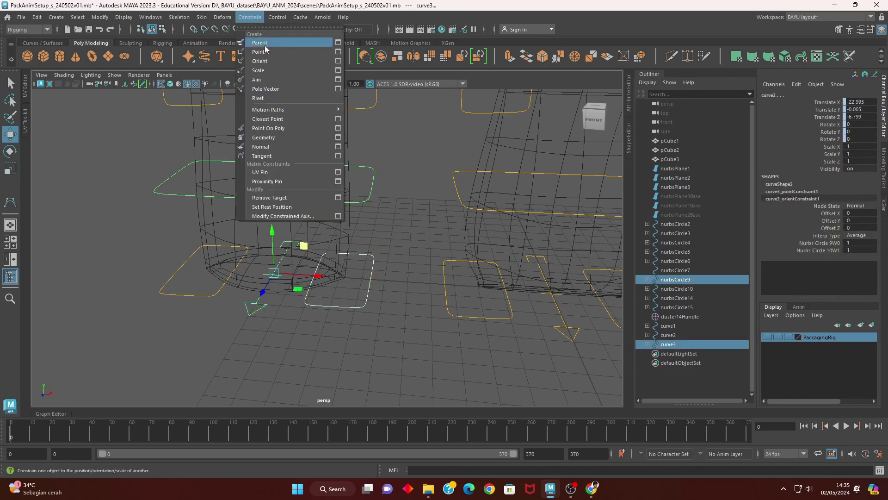
pyautogui.click(259, 62)
pyautogui.click(189, 289)
pyautogui.keyDown('shift'); pyautogui.click(252, 309); pyautogui.keyUp('shift')
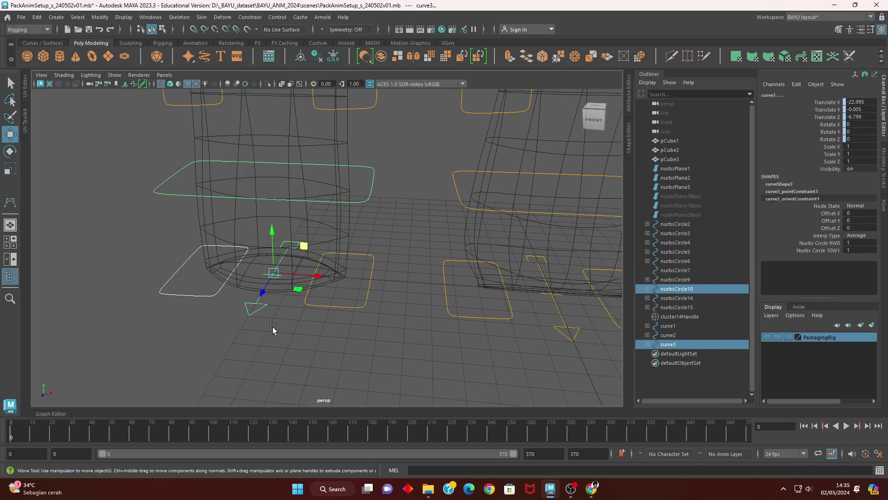
# - Slide nurbsCircle9 to test that the left package follows
pyautogui.click(354, 305)
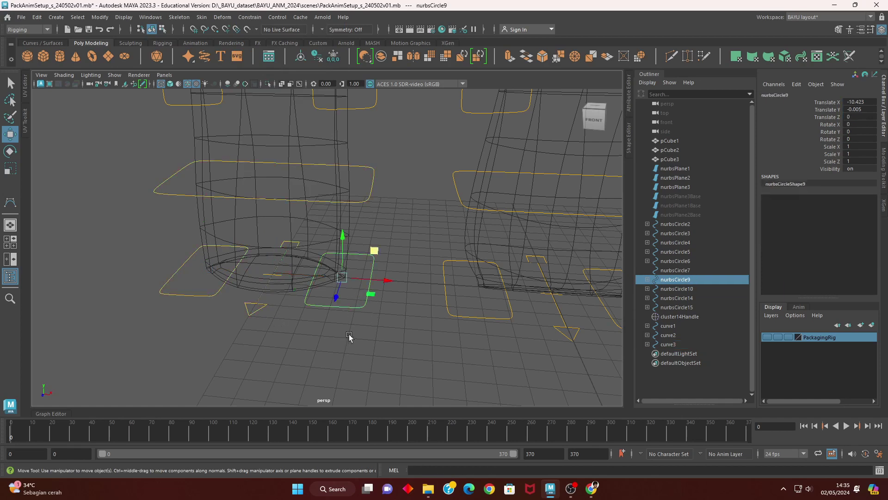
pyautogui.scroll(2, 351, 337)
pyautogui.moveTo(375, 306)
pyautogui.mouseDown()
pyautogui.moveTo(425, 285)
pyautogui.moveTo(371, 305)
pyautogui.mouseUp()
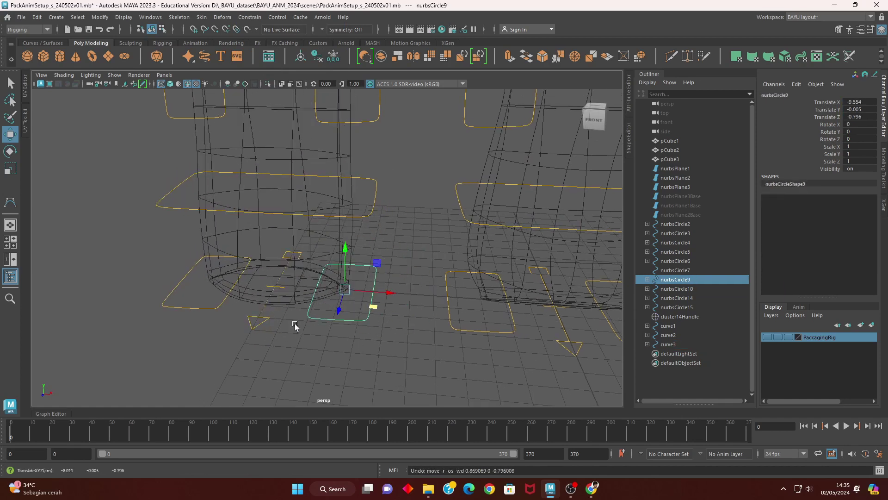
# - Test-move and test-rotate nurbsCircle10, undoing both changes
pyautogui.click(194, 307)
pyautogui.moveTo(219, 300)
pyautogui.mouseDown()
pyautogui.moveTo(254, 301)
pyautogui.moveTo(204, 294)
pyautogui.moveTo(228, 294)
pyautogui.mouseUp()
pyautogui.hotkey('ctrl', 'z')
pyautogui.press('e')
pyautogui.hotkey('ctrl', 'z')
# - Frame all three packaging rigs and display them smooth-shaded with textures (5, then 6)
pyautogui.scroll(-5, 431, 315)
pyautogui.moveTo(412, 307)
pyautogui.keyDown('alt'); pyautogui.mouseDown()
pyautogui.moveTo(337, 331)
pyautogui.moveTo(410, 353)
pyautogui.moveTo(323, 352)
pyautogui.mouseUp(); pyautogui.keyUp('alt')
pyautogui.scroll(3, 412, 345)
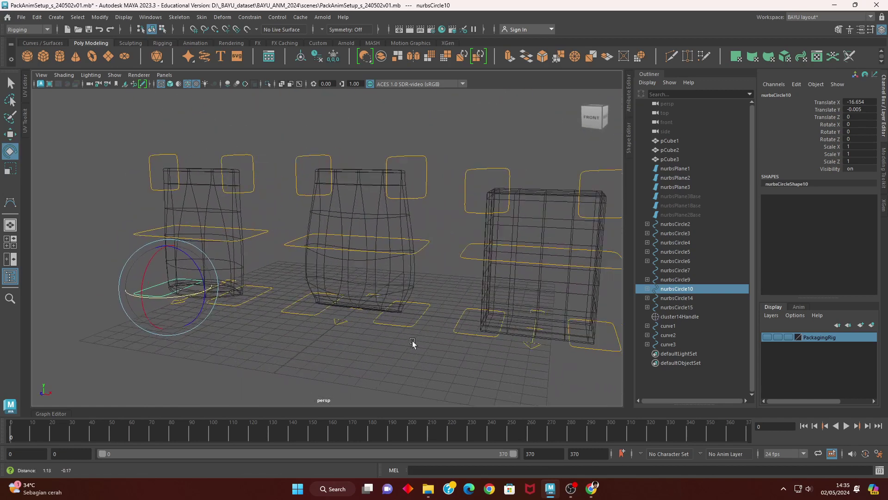
pyautogui.scroll(3, 371, 337)
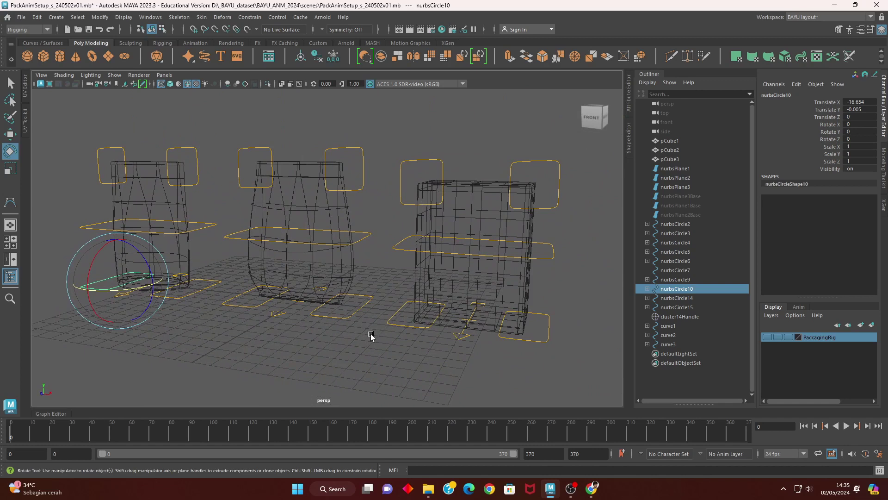
pyautogui.press('5')
pyautogui.press('6')
pyautogui.moveTo(389, 344)
pyautogui.keyDown('alt'); pyautogui.mouseDown()
pyautogui.moveTo(492, 349)
pyautogui.moveTo(514, 334)
pyautogui.moveTo(298, 353)
pyautogui.moveTo(415, 360)
pyautogui.mouseUp(); pyautogui.keyUp('alt')
pyautogui.click(514, 334)
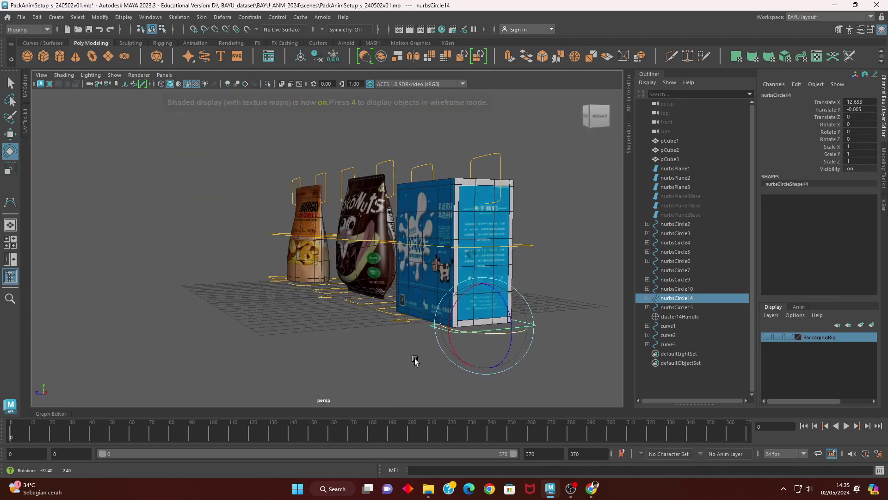
# - Test-bend the milk box and left package via their base controls, undoing each
pyautogui.press('w')
pyautogui.moveTo(455, 295); pyautogui.dragTo(404, 310)
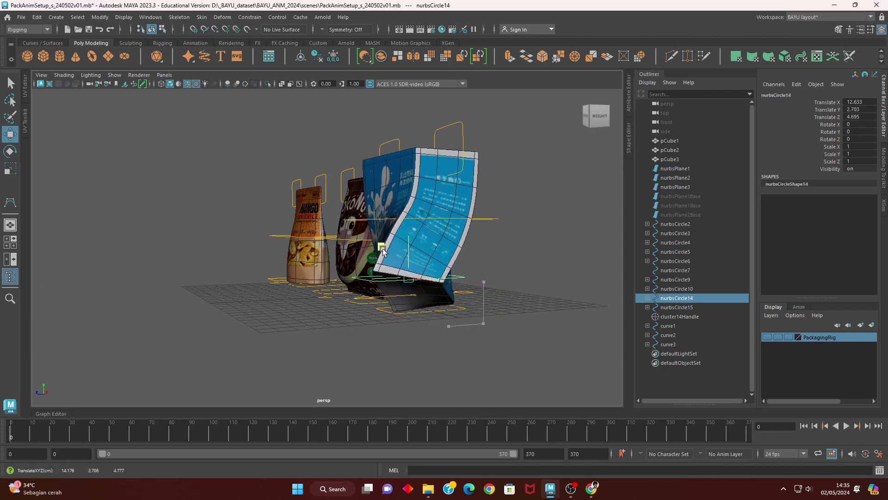
pyautogui.hotkey('ctrl', 'z')
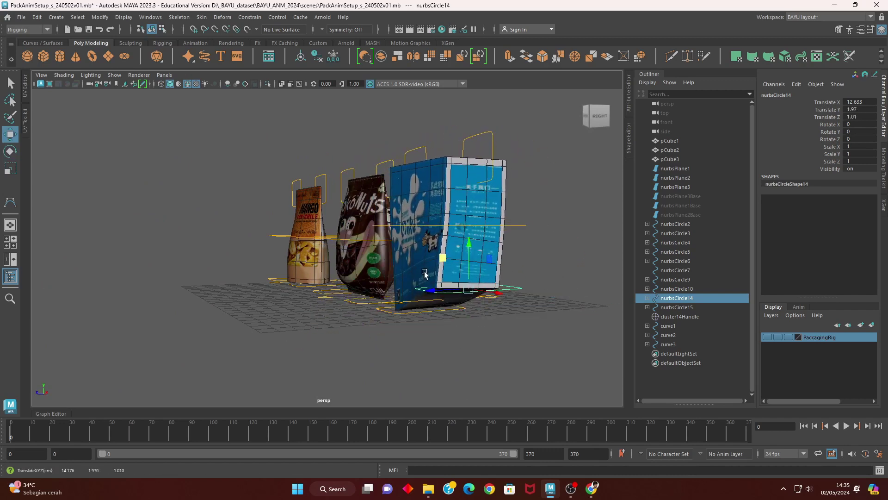
pyautogui.click(359, 308)
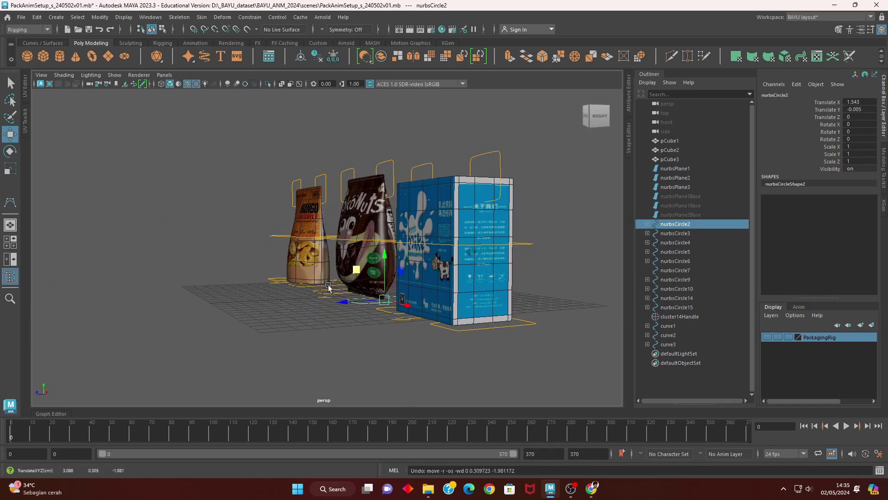
pyautogui.moveTo(328, 287)
pyautogui.keyDown('alt'); pyautogui.mouseDown()
pyautogui.moveTo(291, 289)
pyautogui.moveTo(315, 262)
pyautogui.moveTo(300, 257)
pyautogui.mouseUp(); pyautogui.keyUp('alt')
pyautogui.click(291, 289)
pyautogui.hotkey('ctrl', 'z')
# - Test-rotate the middle controls of the KokoNuts bag, milk box and Mango bag, undoing each
pyautogui.moveTo(364, 331)
pyautogui.keyDown('alt'); pyautogui.mouseDown()
pyautogui.moveTo(386, 298)
pyautogui.moveTo(360, 261)
pyautogui.mouseUp(); pyautogui.keyUp('alt')
pyautogui.click(359, 260)
pyautogui.keyDown('alt'); pyautogui.moveTo(364, 285); pyautogui.dragTo(396, 302, button='right'); pyautogui.keyUp('alt')
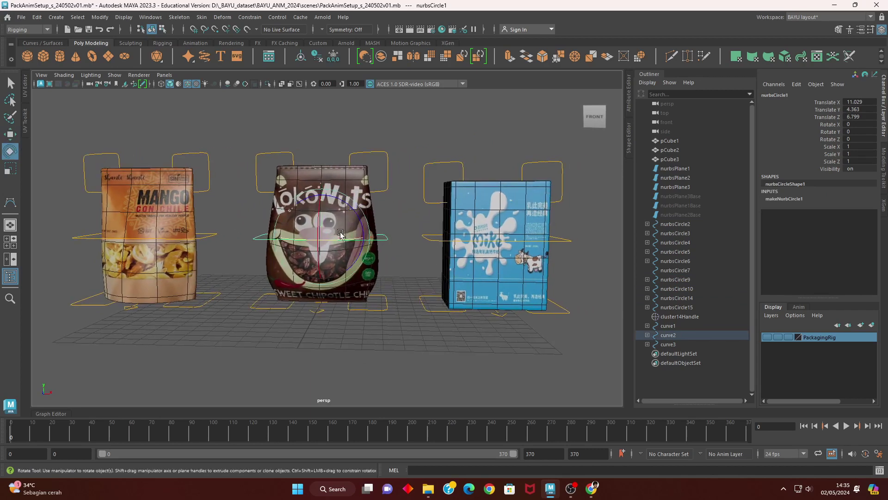
pyautogui.moveTo(340, 234)
pyautogui.mouseDown()
pyautogui.moveTo(458, 261)
pyautogui.moveTo(376, 242)
pyautogui.mouseUp()
pyautogui.hotkey('ctrl', 'z')
pyautogui.click(440, 244)
pyautogui.hotkey('ctrl', 'z')
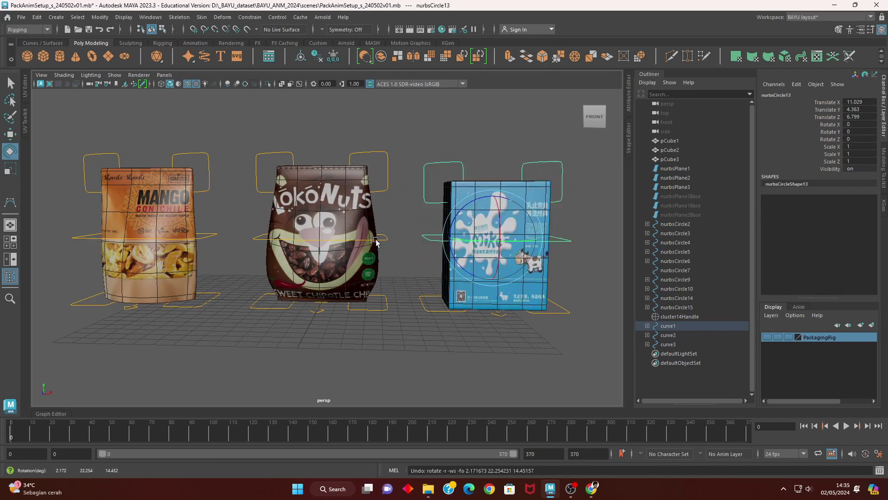
pyautogui.click(208, 246)
pyautogui.moveTo(208, 244); pyautogui.dragTo(170, 218)
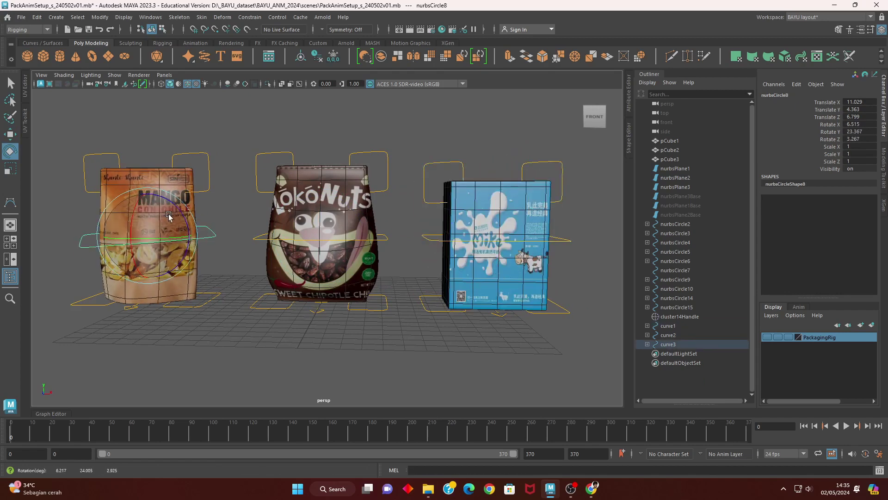
pyautogui.hotkey('ctrl', 'z')
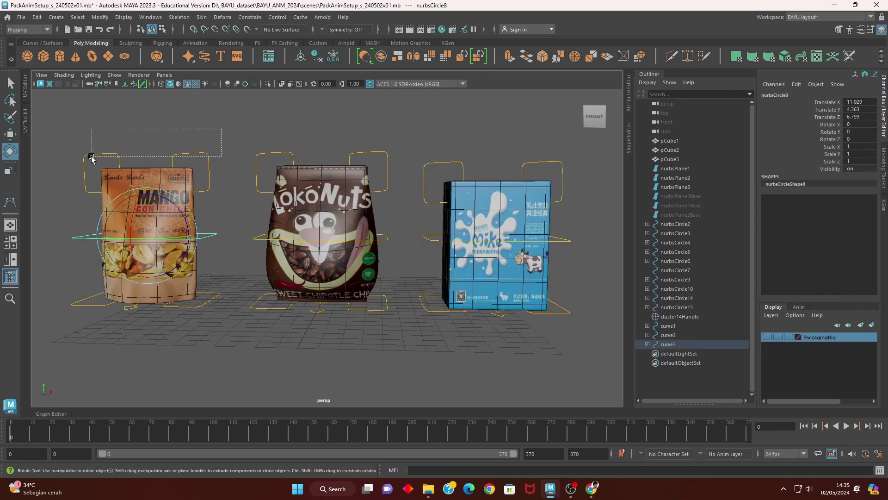
# - Pull the Mango bag's top controls to test bending, then undo the move
pyautogui.moveTo(221, 128); pyautogui.dragTo(91, 157)
pyautogui.keyDown('alt'); pyautogui.moveTo(93, 157); pyautogui.dragTo(111, 164, button='middle'); pyautogui.keyUp('alt')
pyautogui.press('w')
pyautogui.moveTo(152, 206)
pyautogui.mouseDown()
pyautogui.moveTo(123, 170)
pyautogui.moveTo(212, 183)
pyautogui.mouseUp()
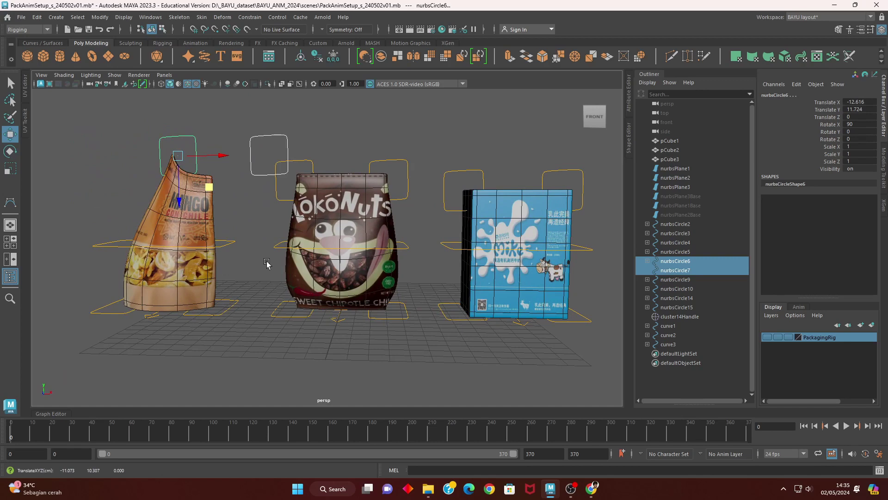
pyautogui.hotkey('ctrl', 'z')
# - Show the PackagingRig layer and inspect the Mango rig plane's top control points
pyautogui.click(767, 336)
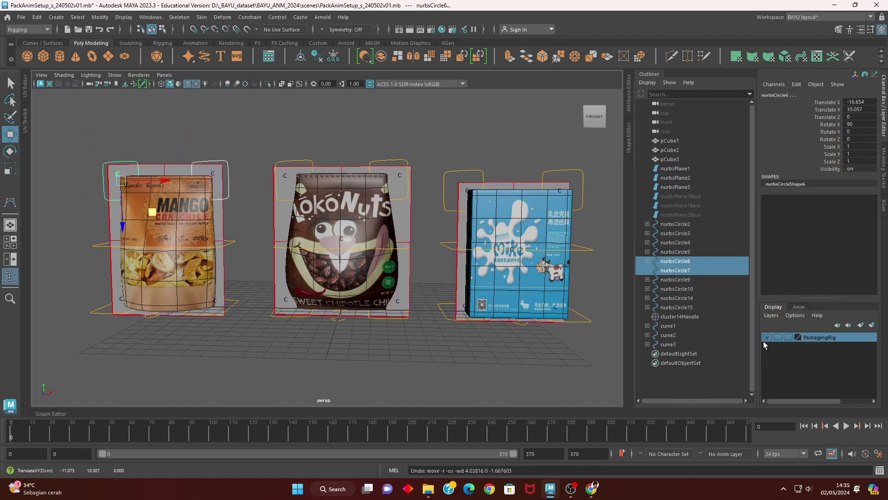
pyautogui.keyDown('alt'); pyautogui.moveTo(227, 234); pyautogui.dragTo(292, 233, button='middle'); pyautogui.keyUp('alt')
pyautogui.click(290, 234)
pyautogui.moveTo(306, 148); pyautogui.dragTo(259, 147, button='right')
pyautogui.moveTo(307, 222); pyautogui.dragTo(316, 231)
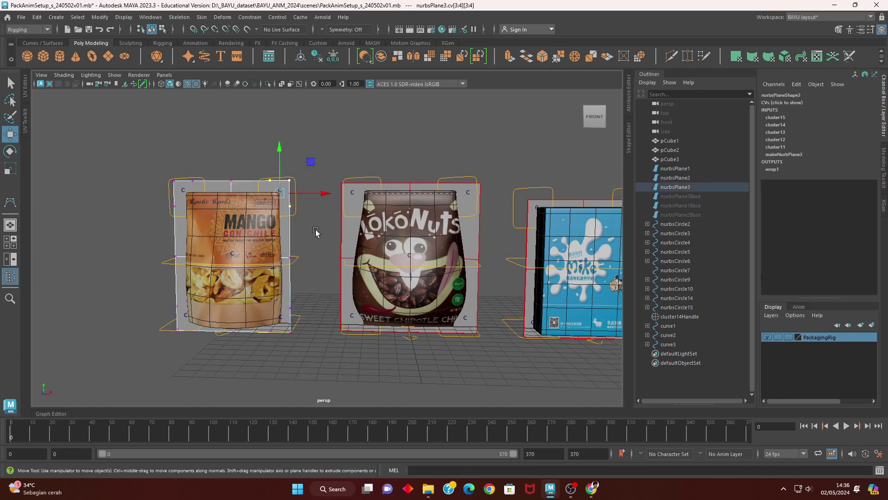
pyautogui.keyDown('alt'); pyautogui.moveTo(285, 243); pyautogui.dragTo(409, 235, button='right'); pyautogui.keyUp('alt')
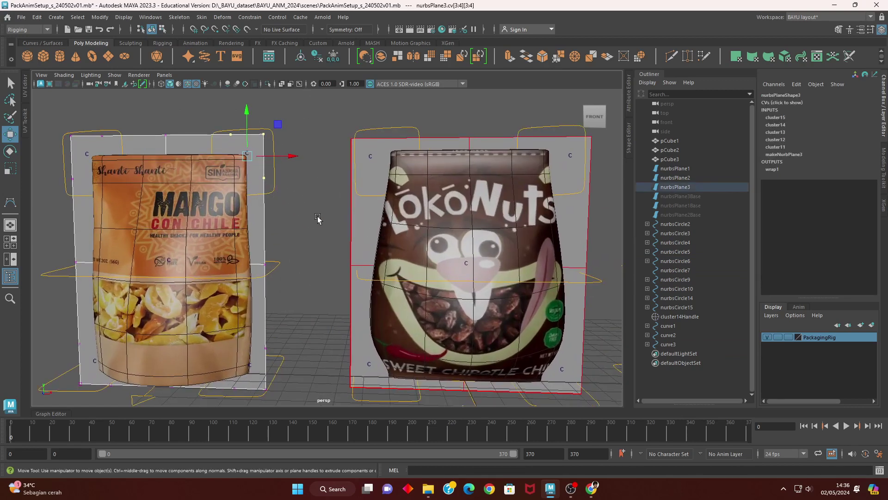
pyautogui.click(318, 218)
# - Parent the Mango bag's top cluster handle, cluster14Handle, under nurbsCircle7
pyautogui.click(248, 153)
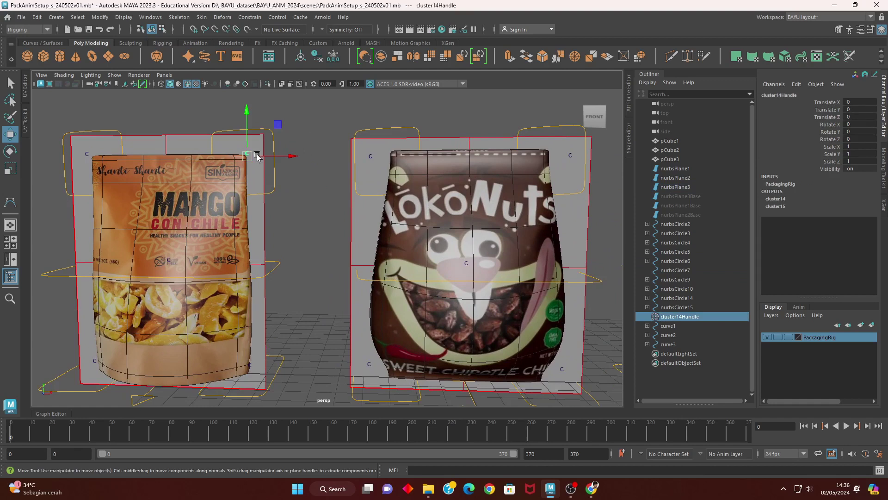
pyautogui.keyDown('shift'); pyautogui.click(274, 191); pyautogui.keyUp('shift')
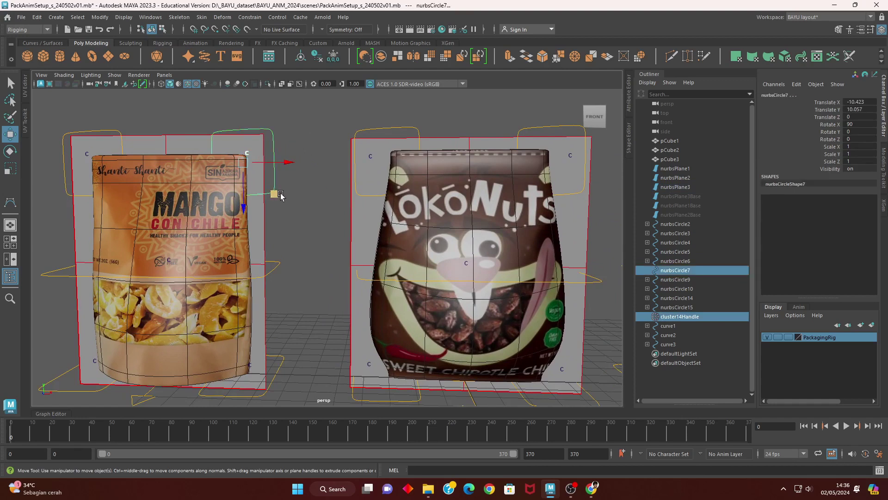
pyautogui.press('p')
# - Test-move nurbsCircle7 to tilt the Mango bag, then undo the move
pyautogui.click(278, 209)
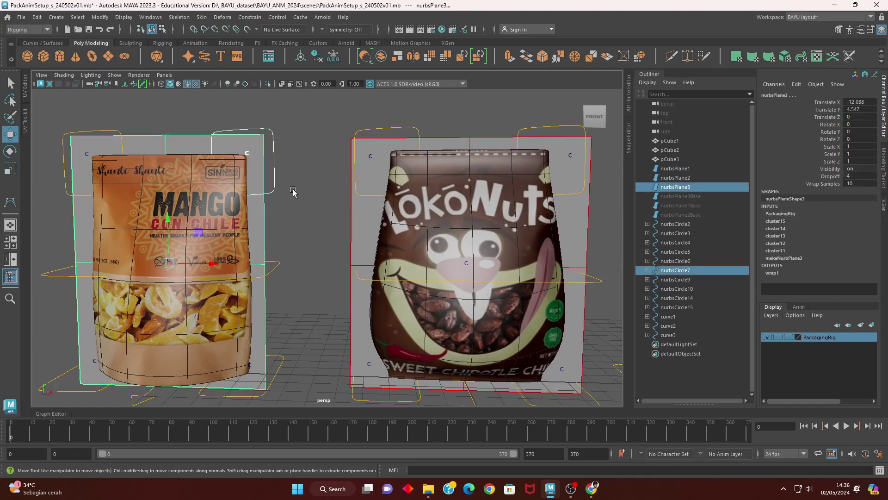
pyautogui.click(271, 179)
pyautogui.keyDown('alt'); pyautogui.moveTo(272, 194); pyautogui.dragTo(271, 238, button='middle'); pyautogui.keyUp('alt')
pyautogui.moveTo(271, 238); pyautogui.dragTo(235, 206)
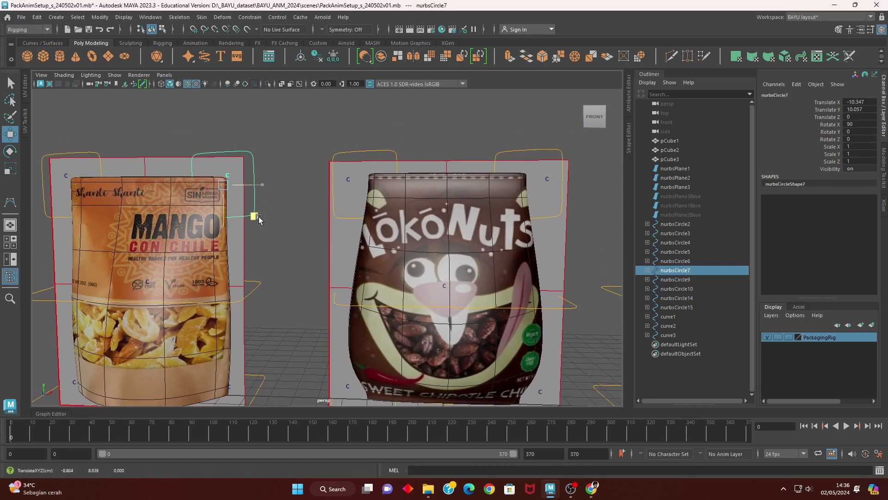
pyautogui.hotkey('ctrl', 'z')
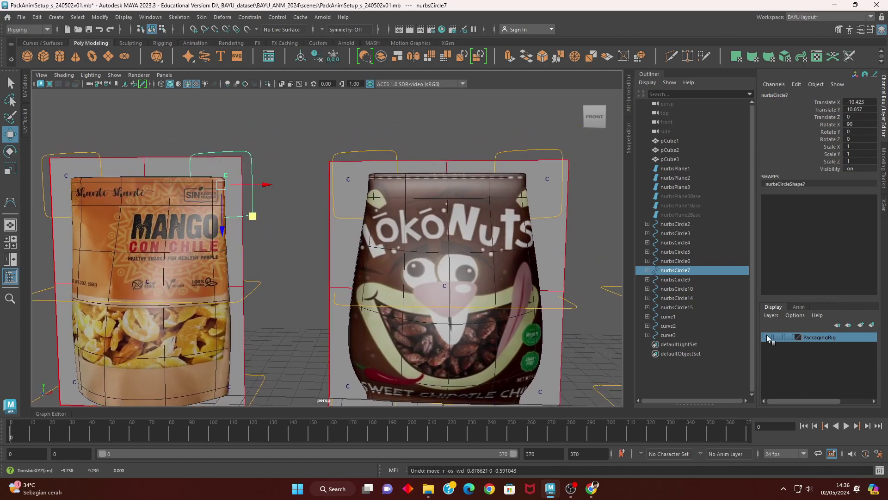
pyautogui.keyDown('alt'); pyautogui.moveTo(441, 310); pyautogui.dragTo(244, 280, button='right'); pyautogui.keyUp('alt')
pyautogui.moveTo(304, 248); pyautogui.dragTo(308, 206)
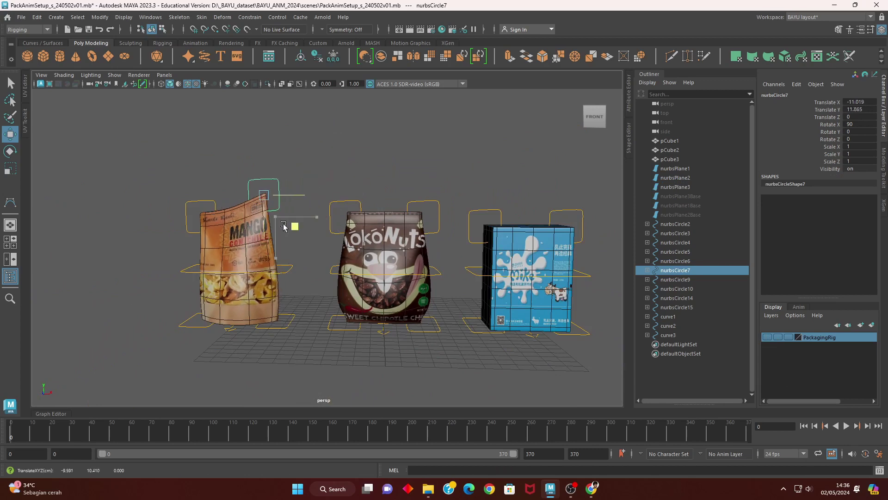
pyautogui.hotkey('ctrl', 'z')
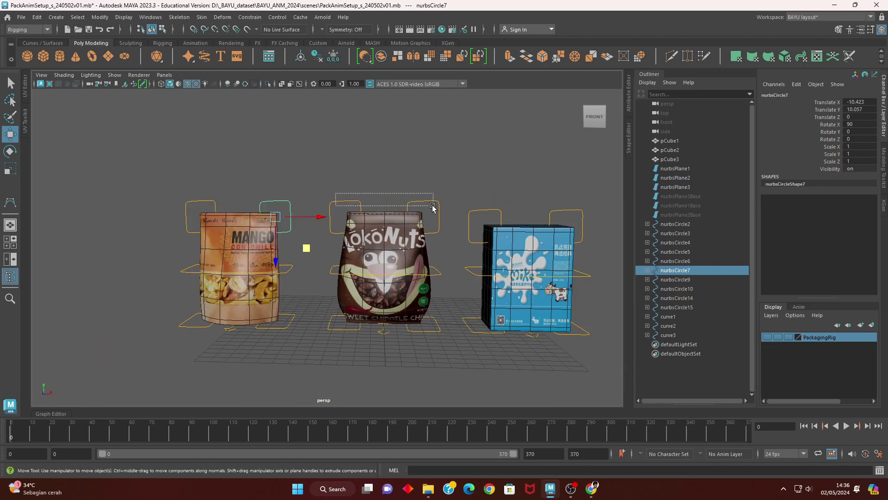
pyautogui.moveTo(433, 207); pyautogui.dragTo(433, 206)
pyautogui.moveTo(384, 249); pyautogui.dragTo(362, 251, button='middle')
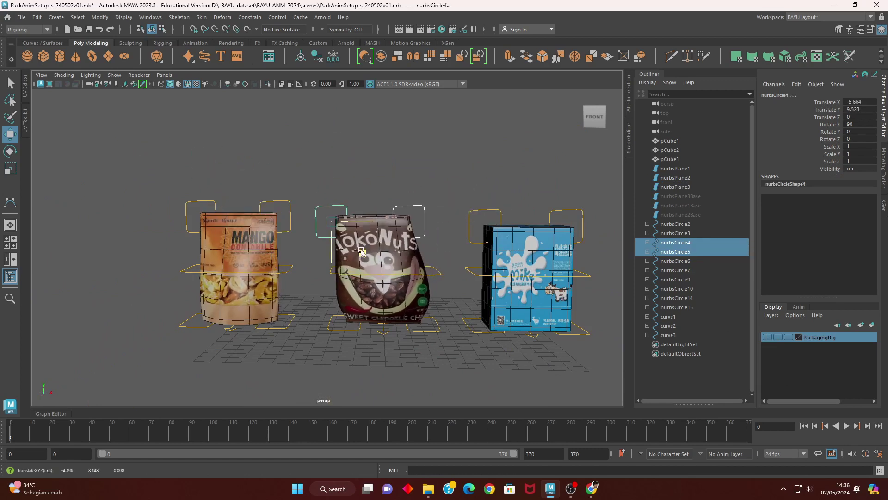
pyautogui.hotkey('ctrl', 'z')
pyautogui.moveTo(506, 199); pyautogui.dragTo(574, 217)
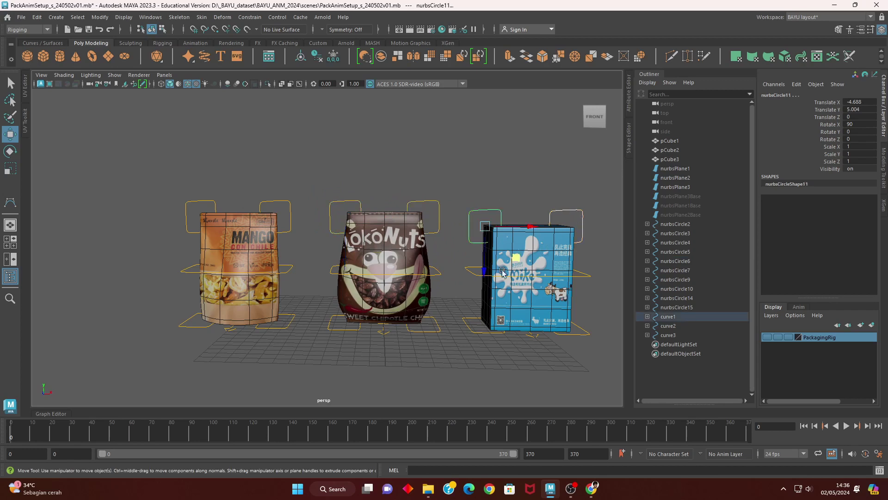
pyautogui.moveTo(514, 261); pyautogui.dragTo(585, 281, button='middle')
pyautogui.hotkey('ctrl', 'z')
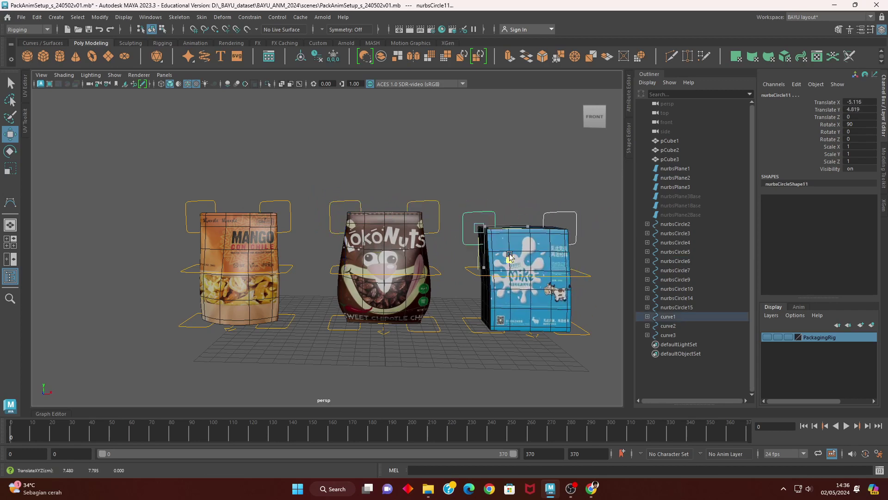
pyautogui.click(588, 281)
pyautogui.keyDown('alt'); pyautogui.moveTo(587, 280); pyautogui.dragTo(556, 326); pyautogui.keyUp('alt')
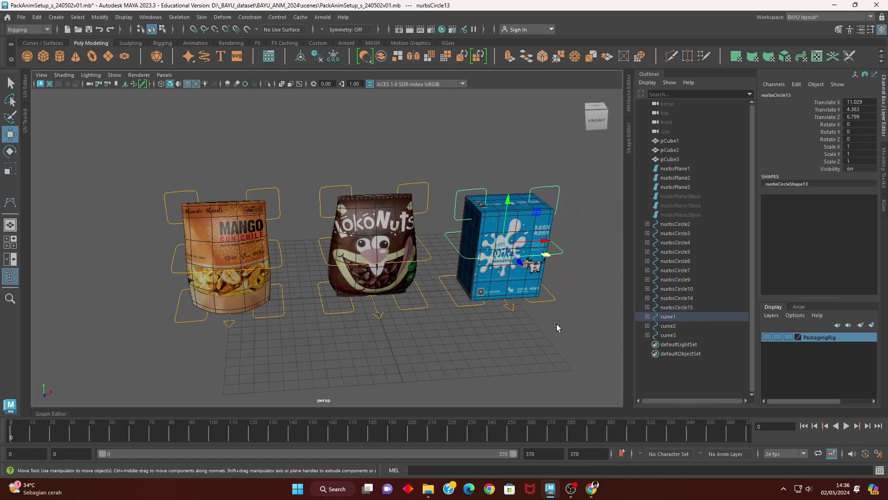
pyautogui.press('e')
pyautogui.moveTo(532, 273); pyautogui.dragTo(373, 252)
pyautogui.hotkey('ctrl', 'z')
pyautogui.click(425, 263)
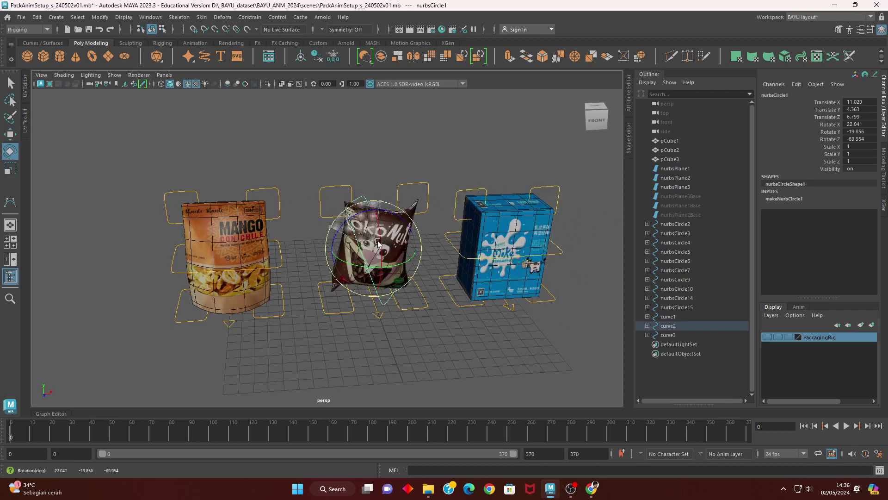
pyautogui.hotkey('ctrl', 'z')
pyautogui.hotkey('ctrl', 'z')
pyautogui.hotkey('ctrl', 'z')
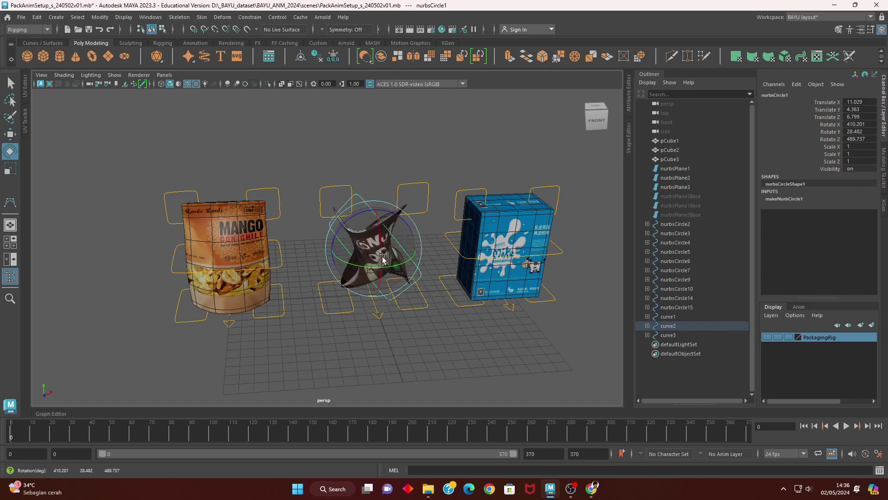
pyautogui.hotkey('ctrl', 'z')
pyautogui.click(276, 259)
pyautogui.moveTo(244, 254); pyautogui.dragTo(248, 237)
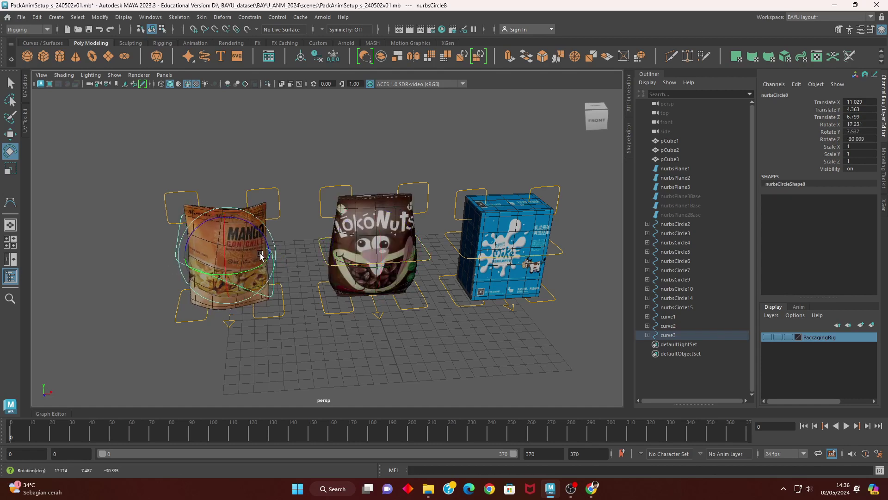
pyautogui.hotkey('ctrl', 'z')
pyautogui.moveTo(333, 328)
pyautogui.keyDown('alt'); pyautogui.mouseDown()
pyautogui.moveTo(311, 337)
pyautogui.moveTo(273, 332)
pyautogui.moveTo(306, 324)
pyautogui.moveTo(304, 308)
pyautogui.moveTo(348, 328)
pyautogui.moveTo(376, 283)
pyautogui.mouseUp(); pyautogui.keyUp('alt')
pyautogui.click(289, 339)
pyautogui.click(286, 321)
pyautogui.hotkey('ctrl', 'z')
pyautogui.hotkey('ctrl', 'z')
pyautogui.click(348, 328)
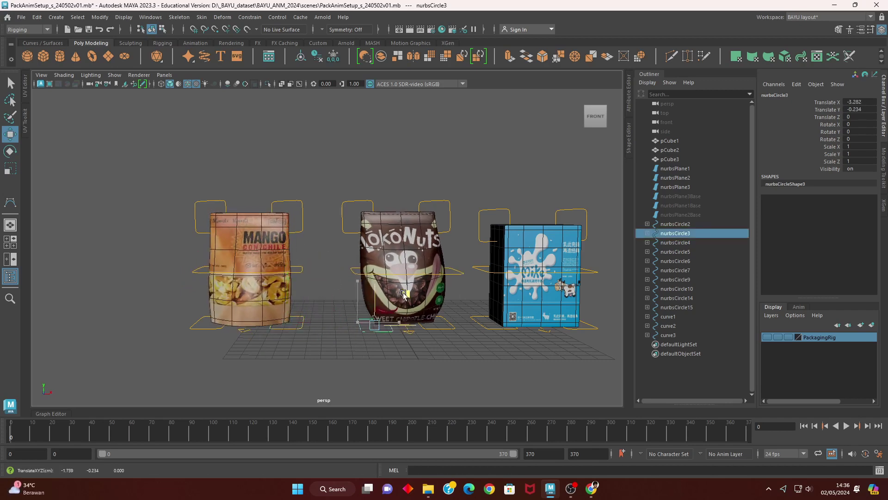
pyautogui.hotkey('ctrl', 'z')
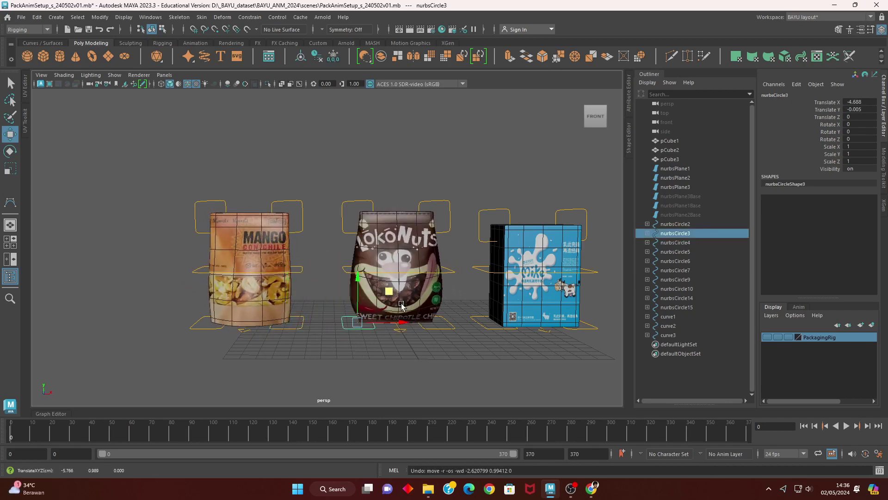
pyautogui.press('e')
pyautogui.moveTo(376, 284); pyautogui.dragTo(383, 305)
pyautogui.hotkey('ctrl', 'z')
pyautogui.keyDown('alt'); pyautogui.moveTo(578, 362); pyautogui.dragTo(343, 329); pyautogui.keyUp('alt')
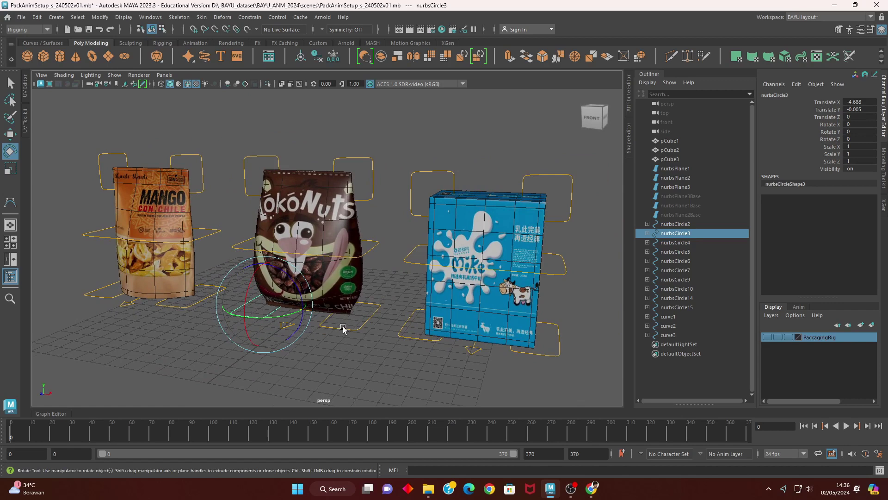
# - Deselect everything and bring up the File menu's save options
pyautogui.click(315, 357)
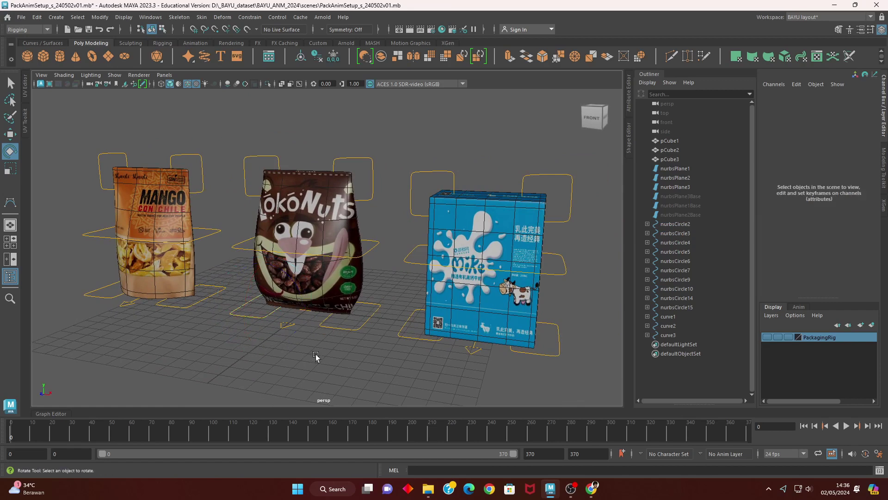
pyautogui.click(21, 18)
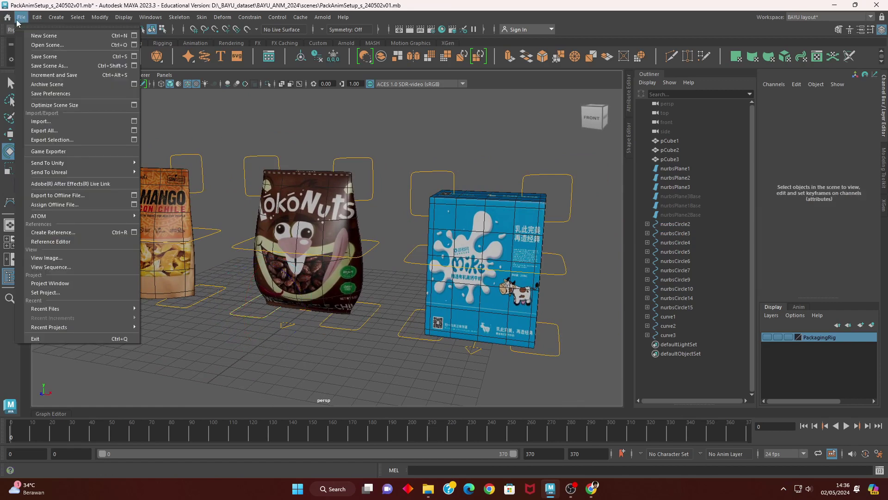